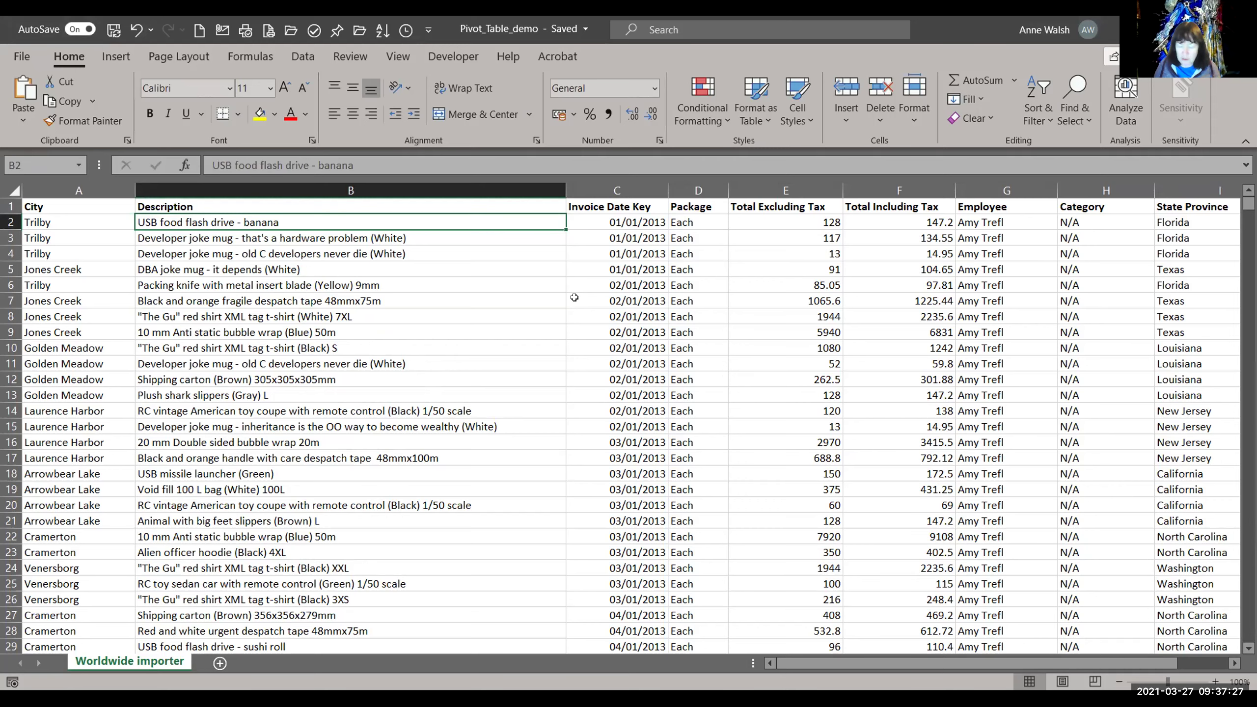
# Step: Convert the entire Worldwide importer data range into a table, using the first row as headers
pyautogui.hotkey('ctrl', 'Down')
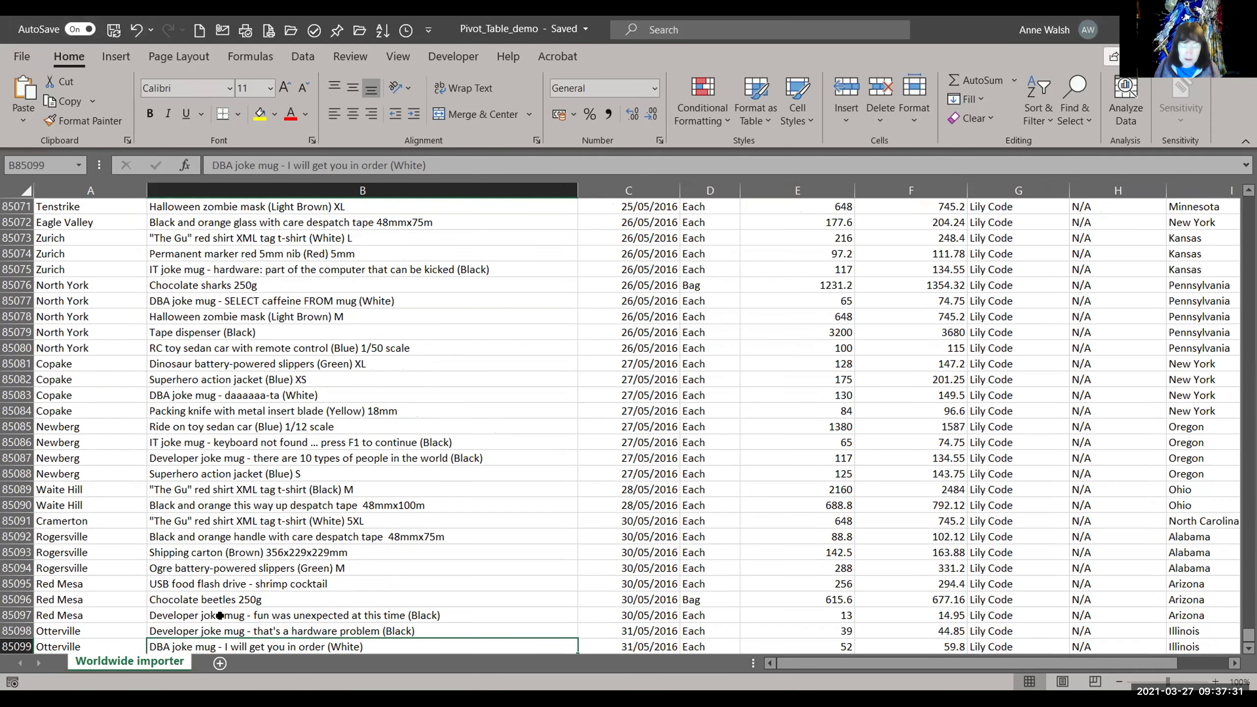
pyautogui.hotkey('ctrl', 'Up')
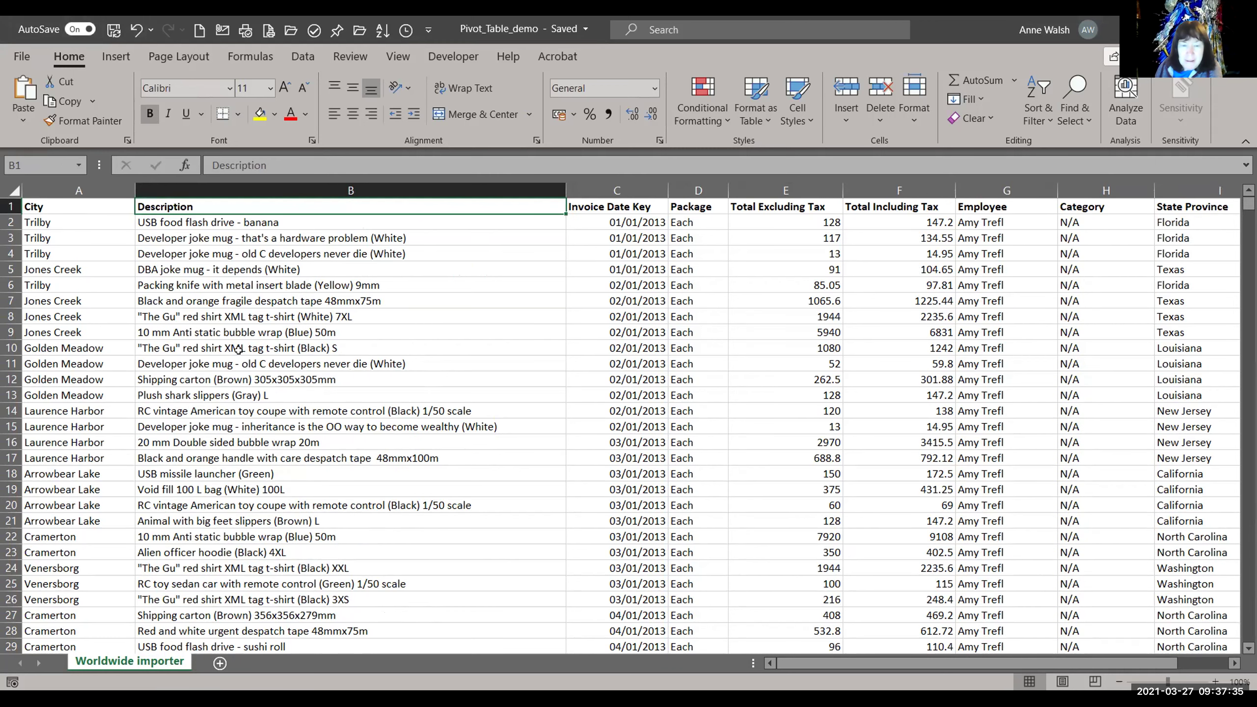
pyautogui.click(116, 56)
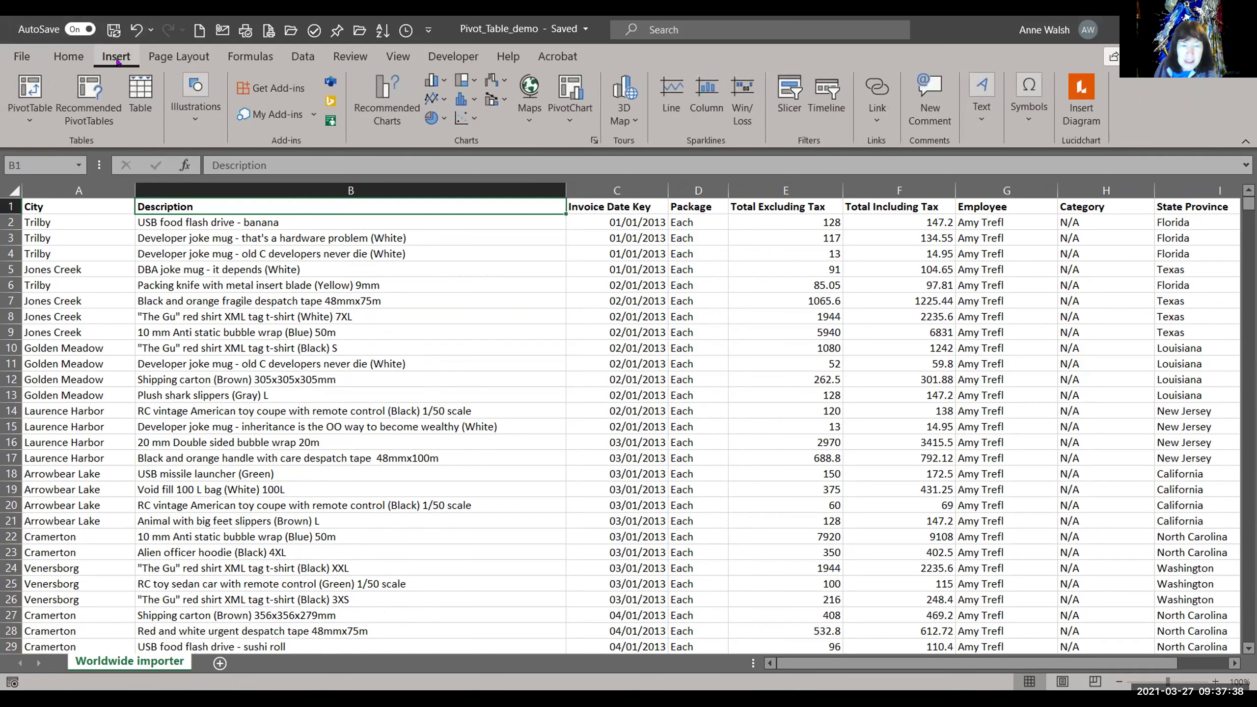
pyautogui.click(141, 109)
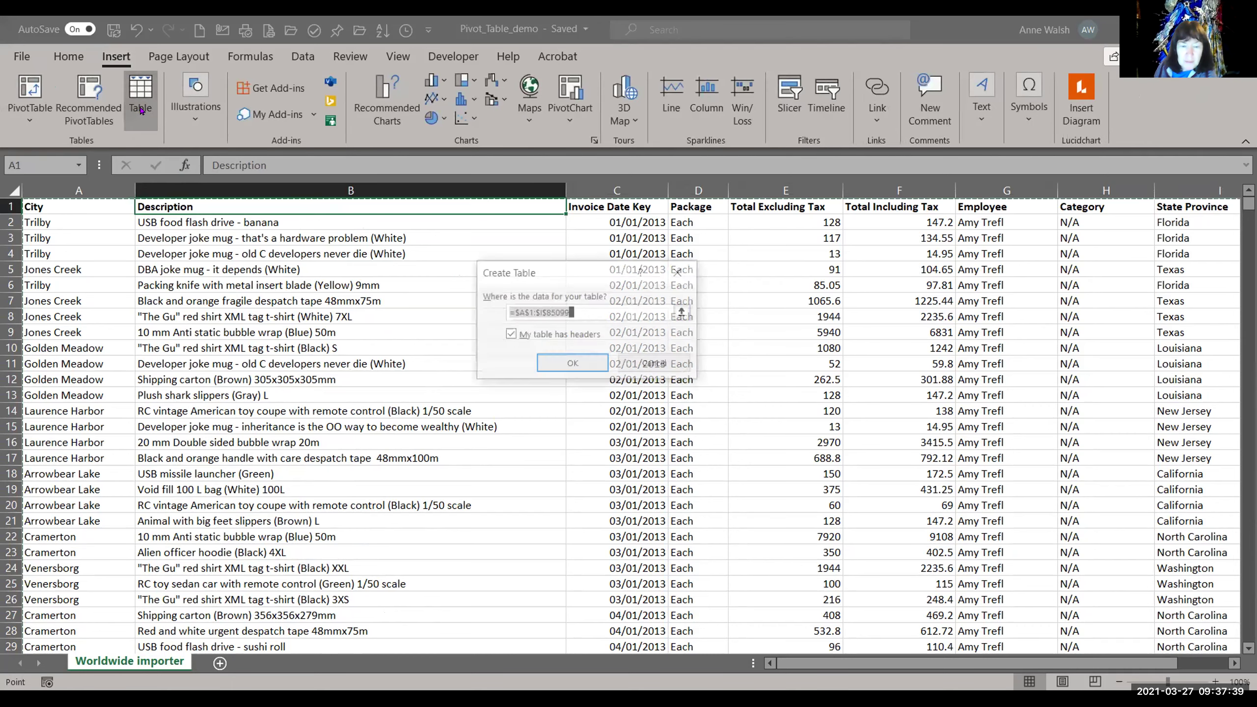
pyautogui.click(584, 366)
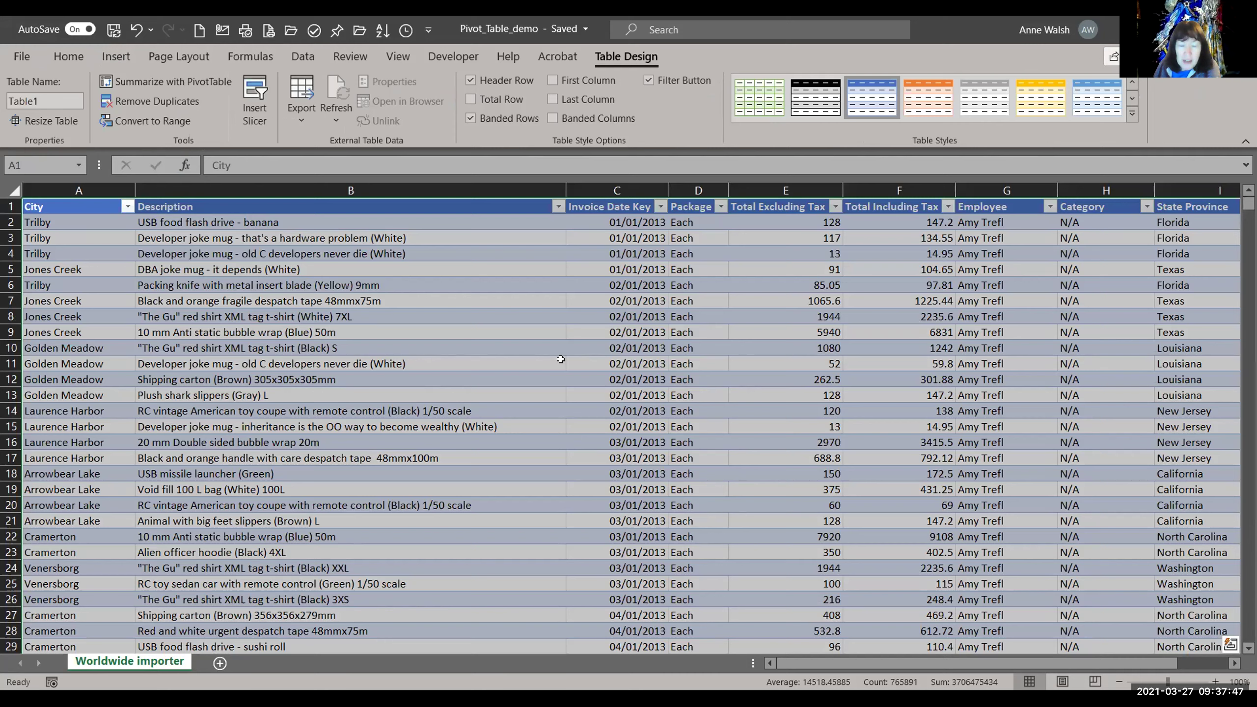
# Step: Insert the recommended PivotTable "Sum of Total Excluding Tax by Package", and enlarge and reposition its floating field list
pyautogui.click(117, 56)
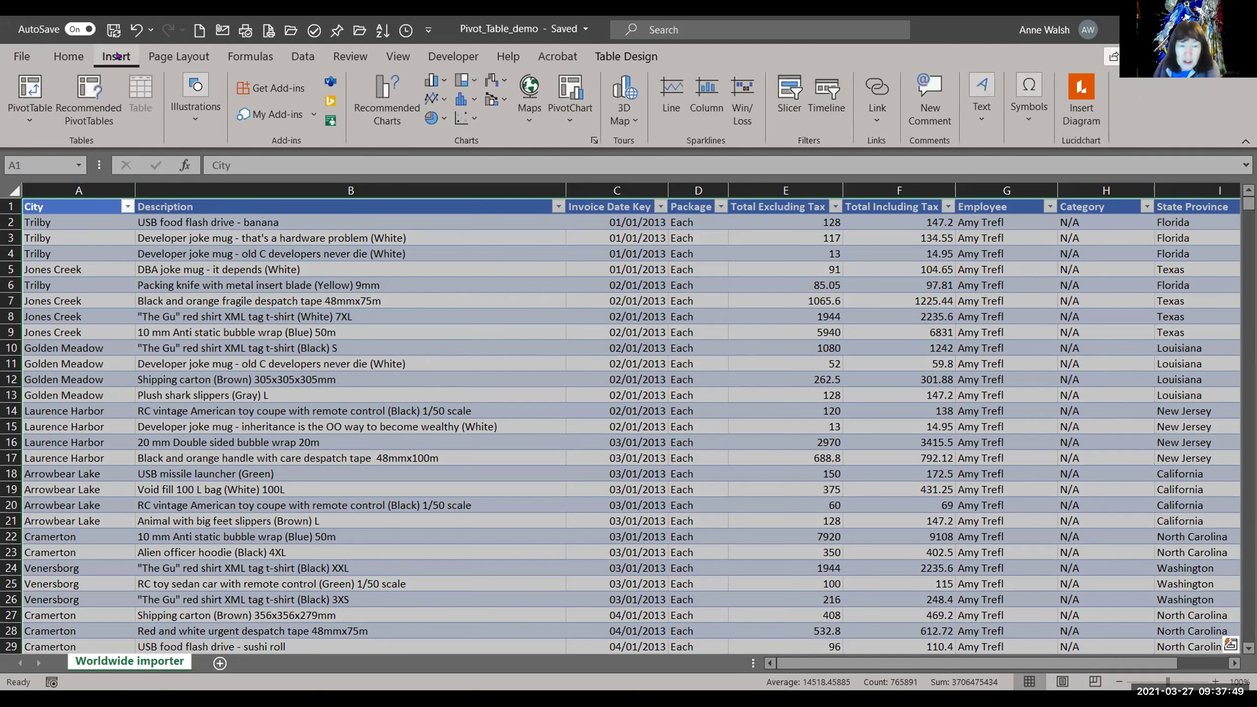
pyautogui.click(89, 97)
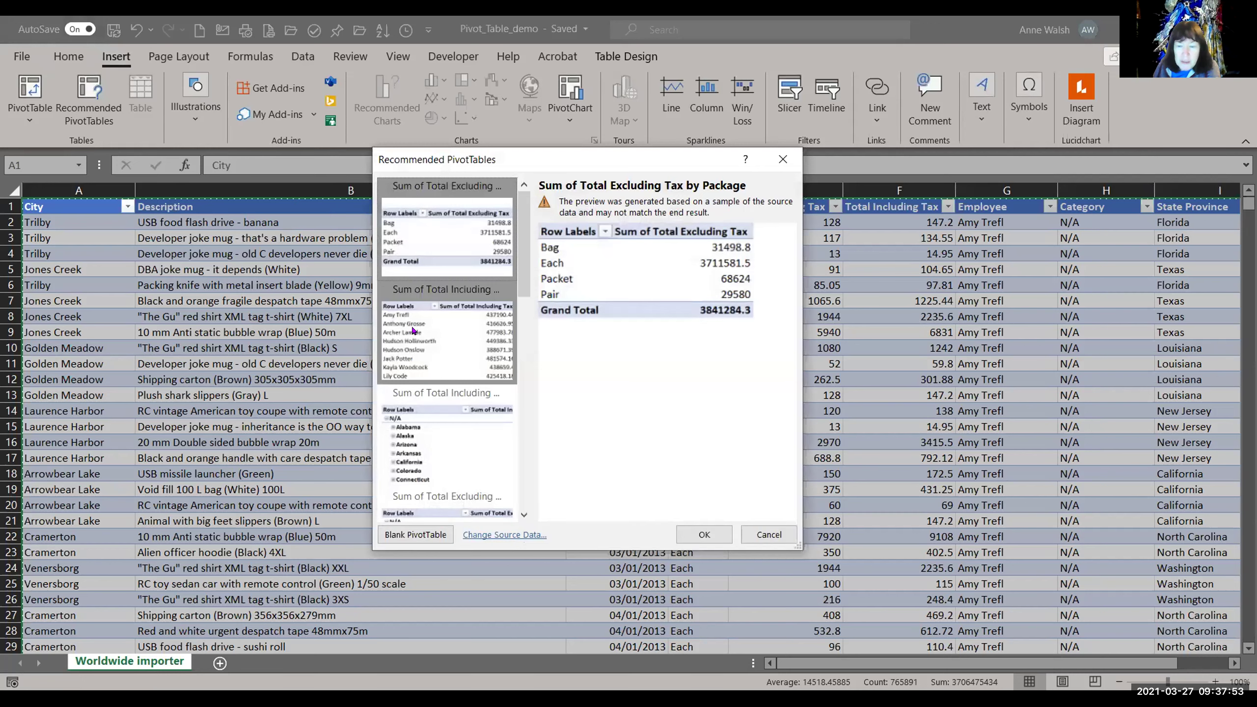
pyautogui.scroll(-5, 433, 338)
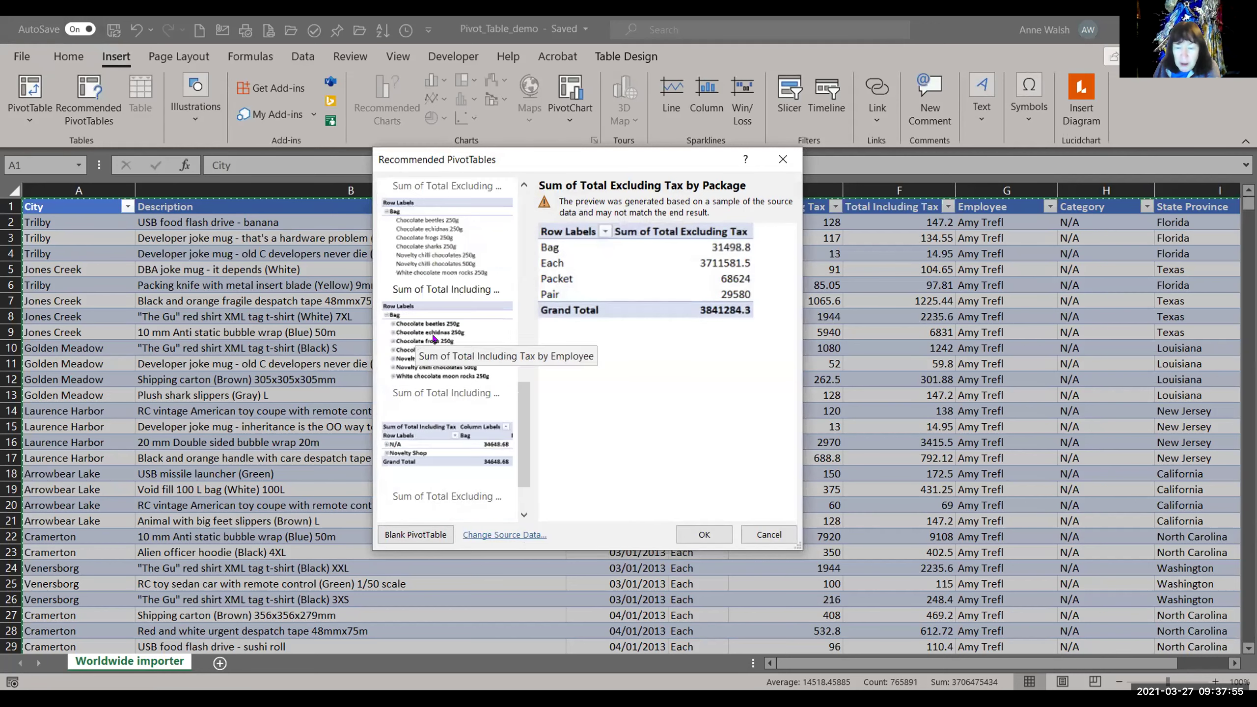
pyautogui.scroll(5, 435, 339)
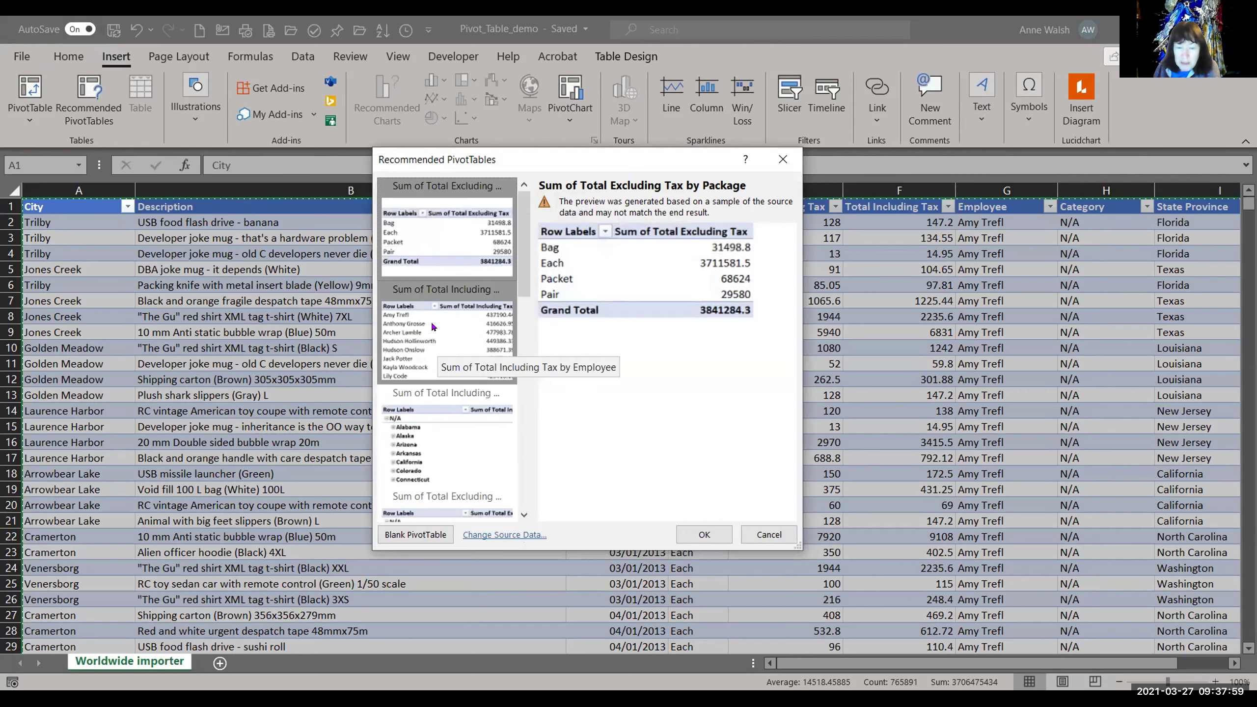
pyautogui.click(705, 533)
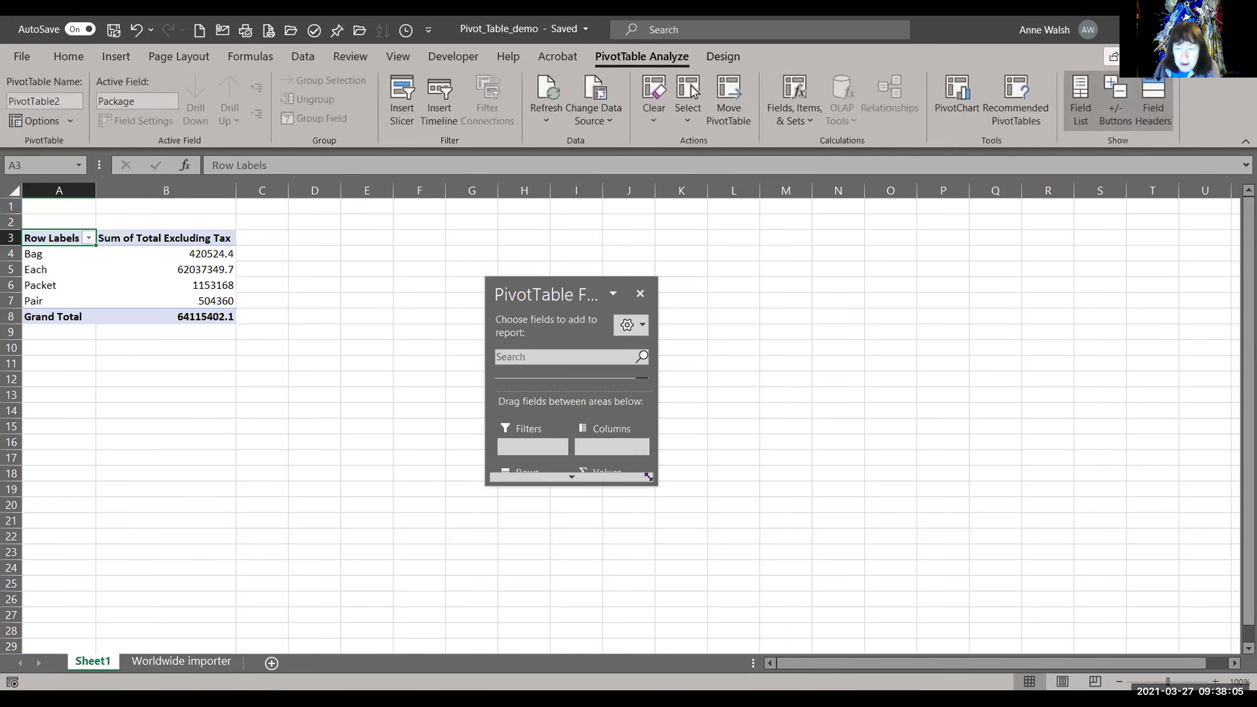
pyautogui.moveTo(648, 476); pyautogui.dragTo(853, 591)
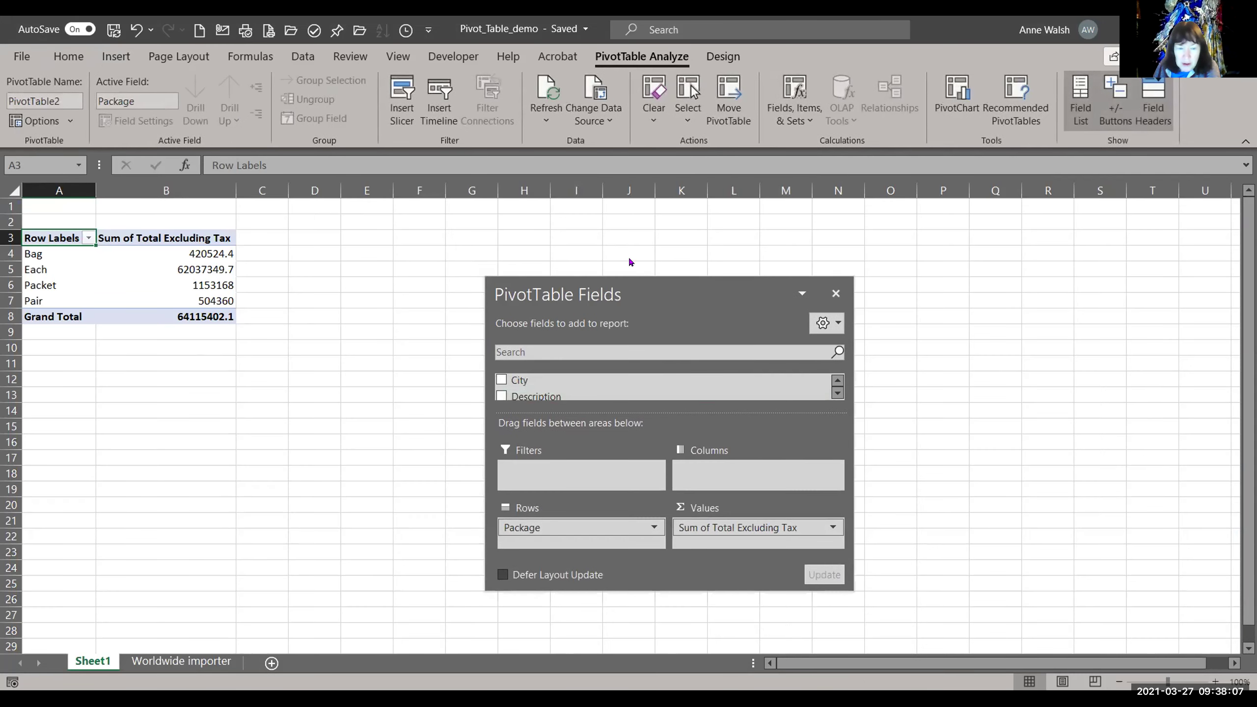
pyautogui.moveTo(644, 278); pyautogui.dragTo(567, 204)
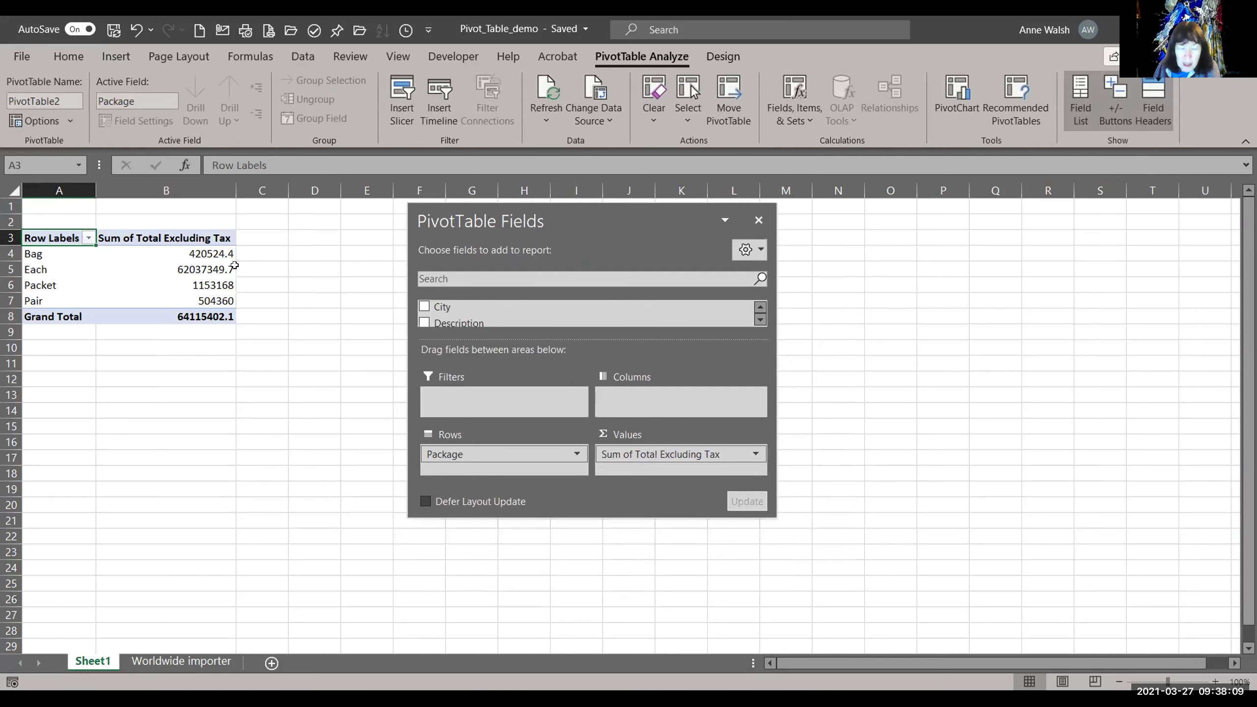
# Step: Rename the PivotTable's worksheet as Recommended
pyautogui.doubleClick(92, 662)
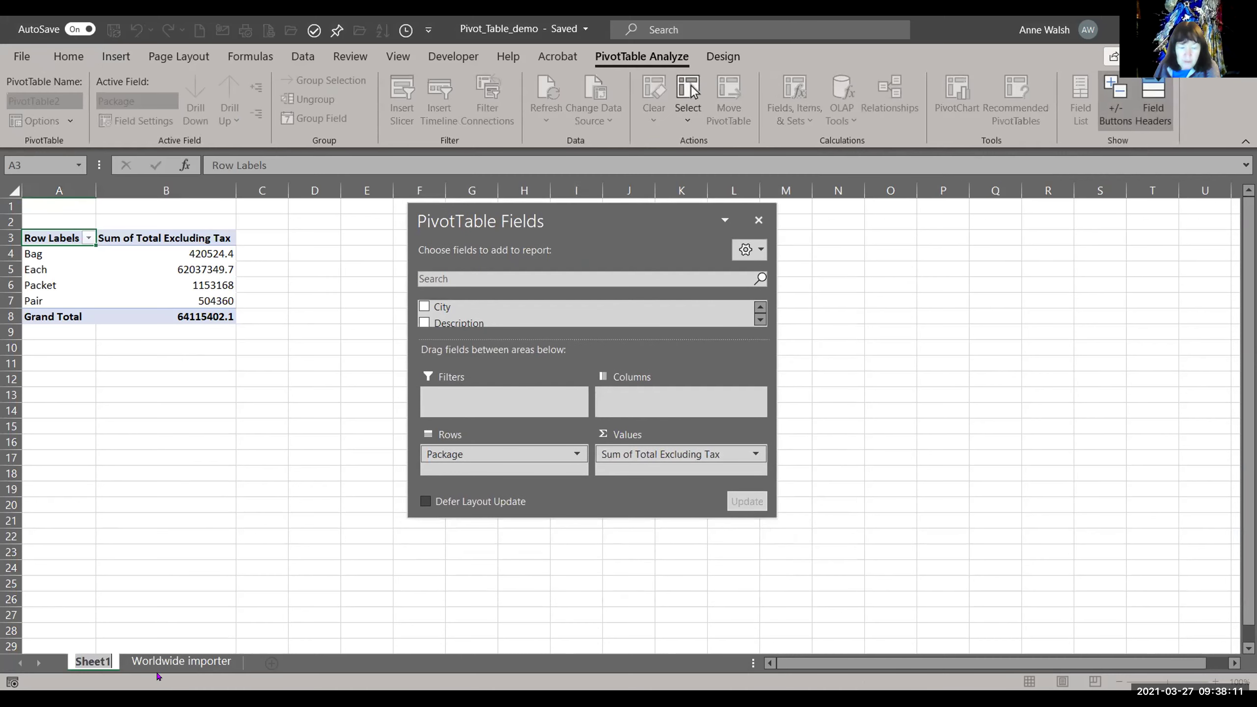
pyautogui.write('Reco')
pyautogui.write('mmende')
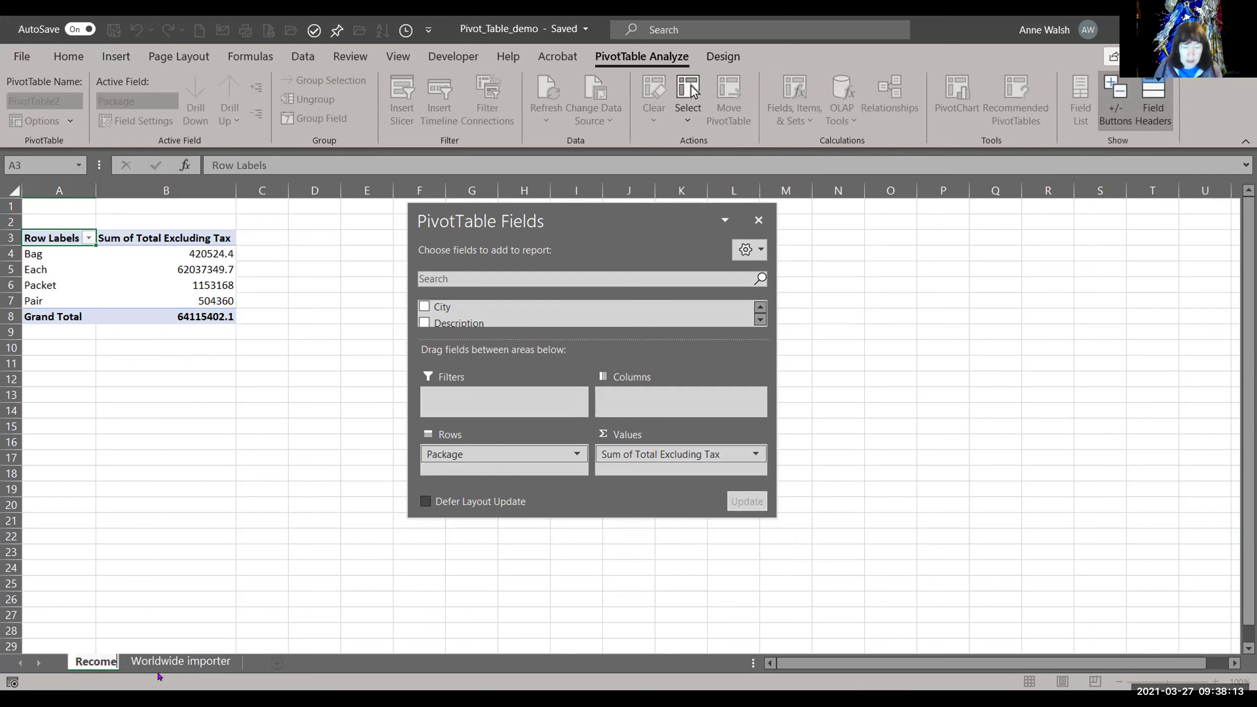
pyautogui.write('d')
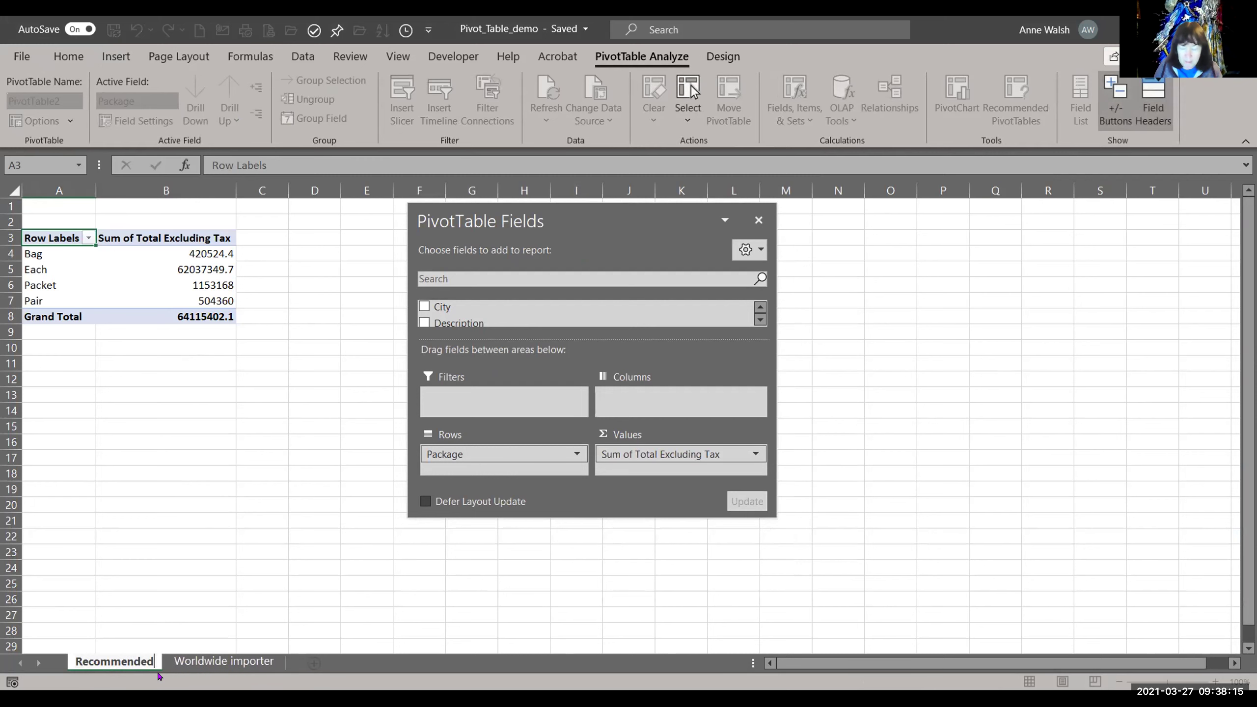
pyautogui.press('Return')
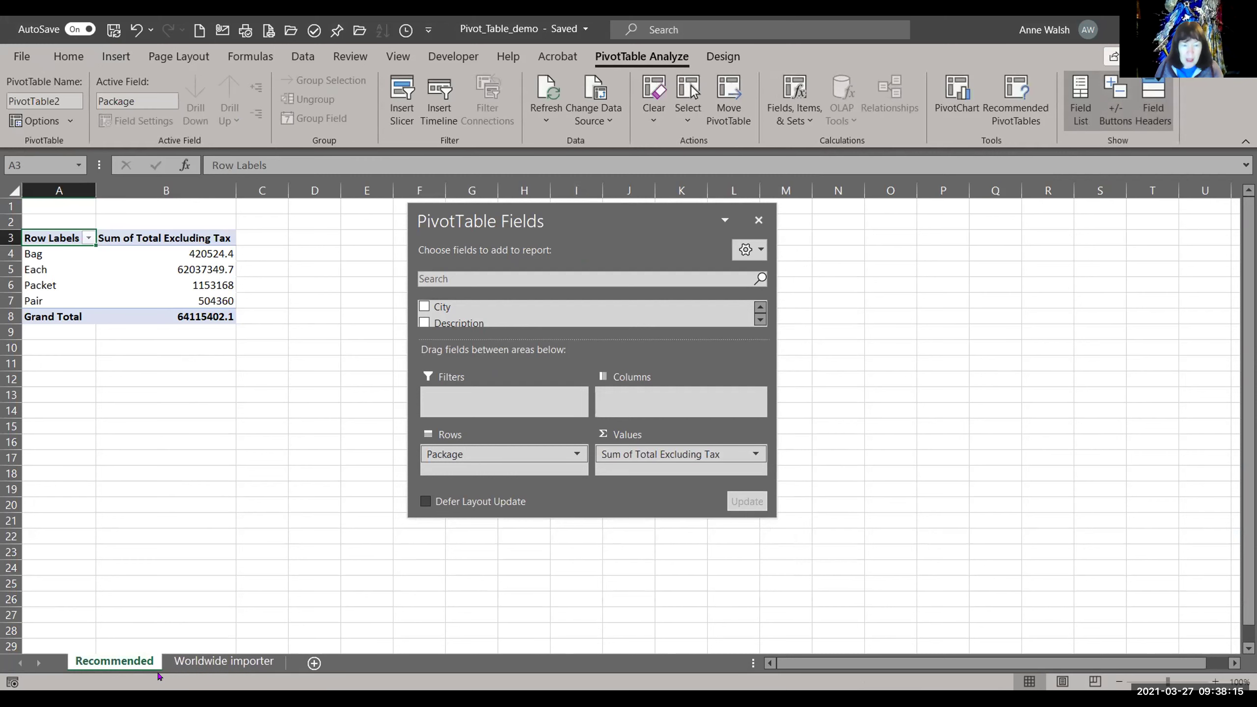
# Step: Format the PivotTable's Sum of Total Excluding Tax values as Currency with the € symbol and 2 decimal places
pyautogui.click(196, 270)
pyautogui.rightClick(200, 273)
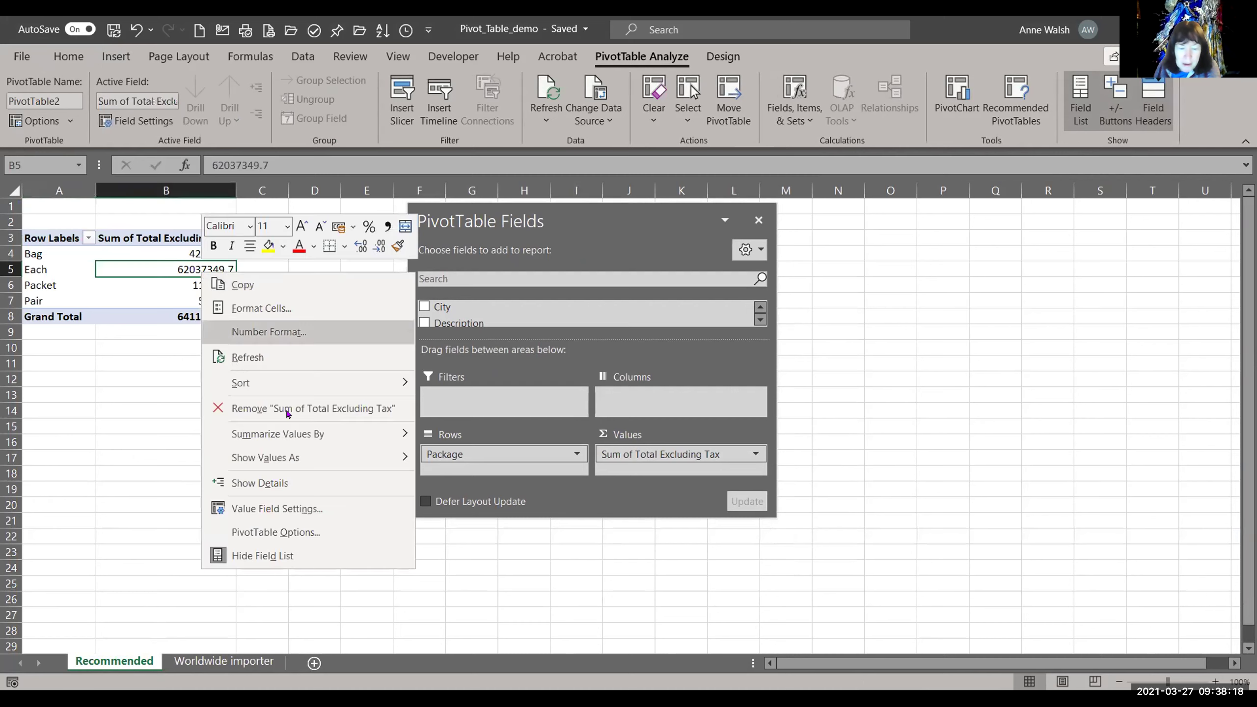
pyautogui.click(286, 504)
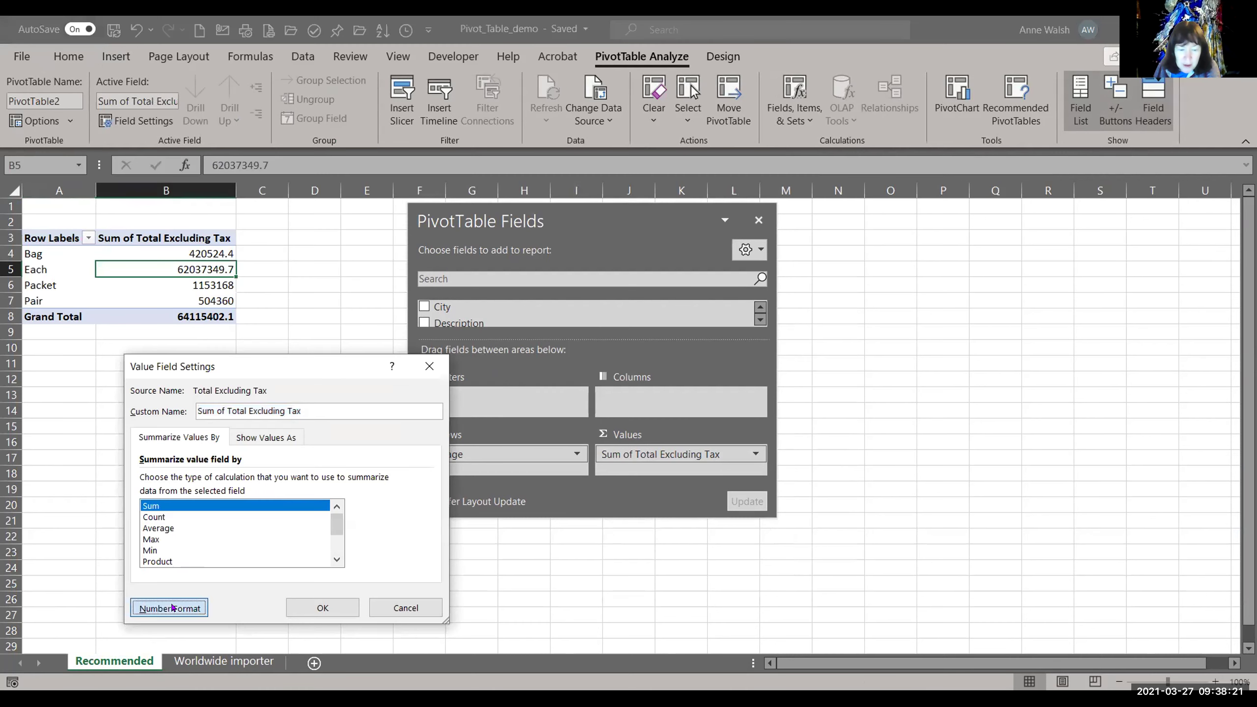
pyautogui.click(169, 607)
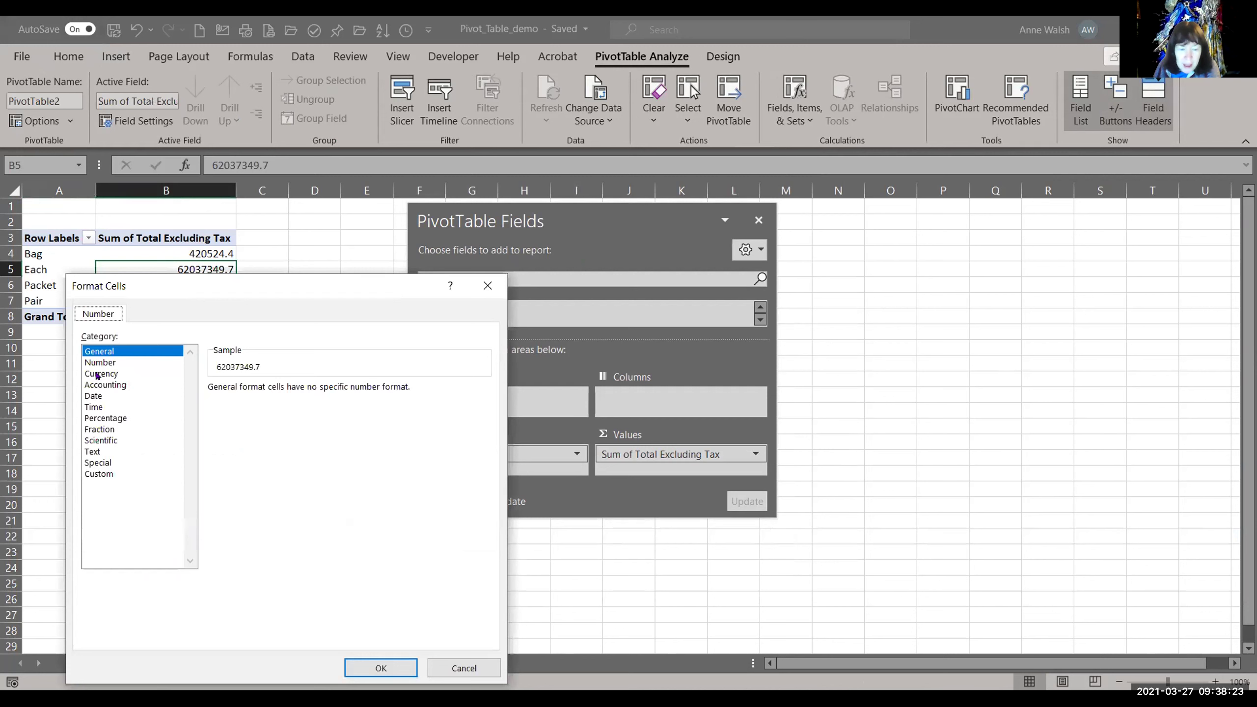
pyautogui.click(101, 373)
pyautogui.click(380, 668)
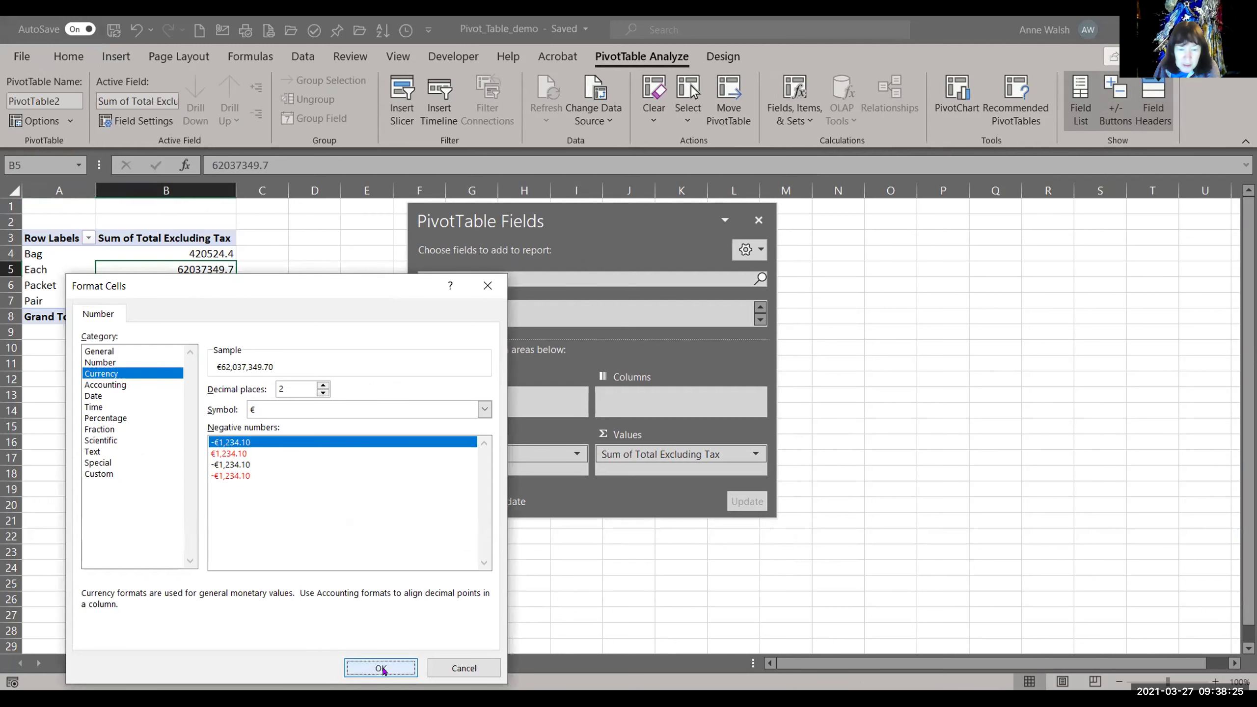
pyautogui.click(325, 601)
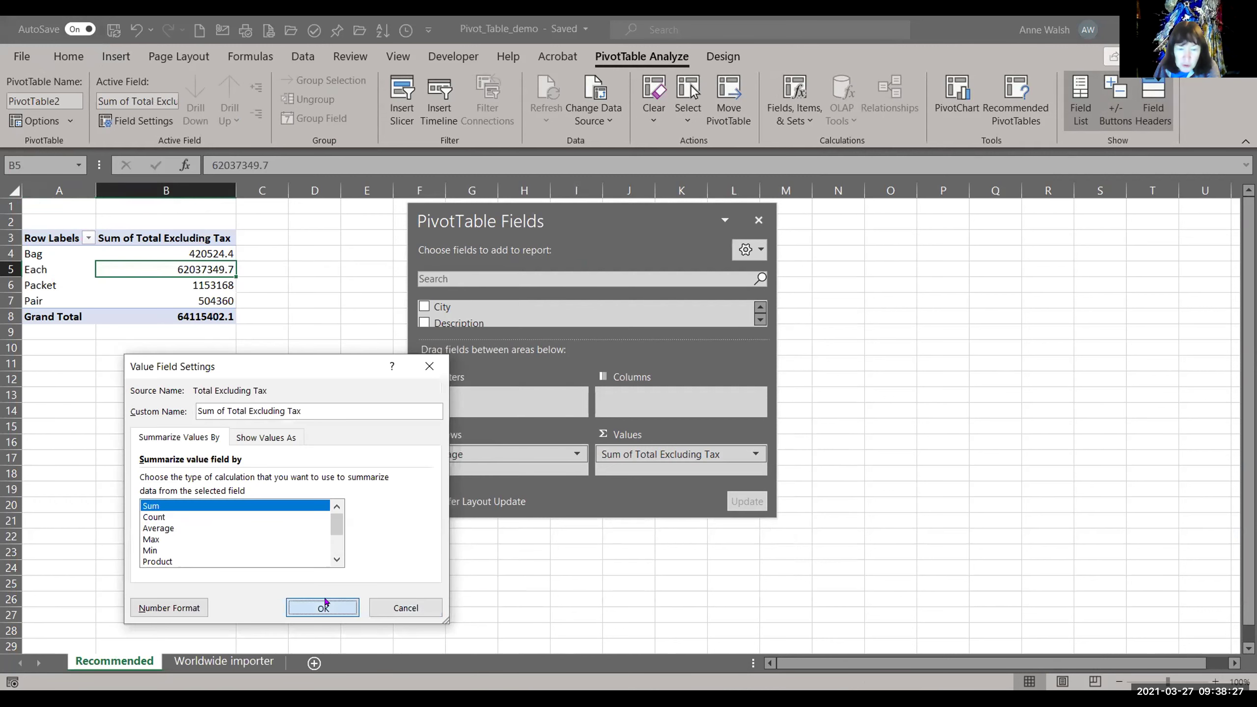
# Step: Sort the package rows by Sum of Total Excluding Tax from largest to smallest, and move the field list away from the PivotTable
pyautogui.rightClick(186, 271)
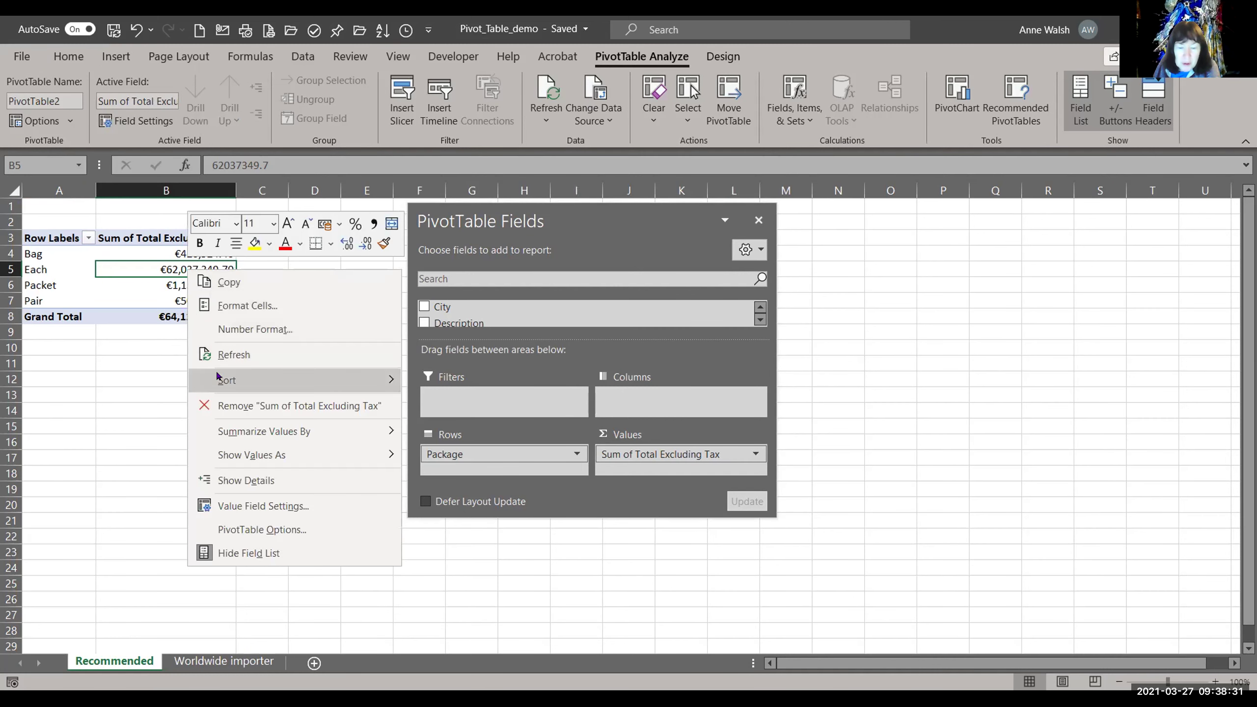
pyautogui.click(430, 403)
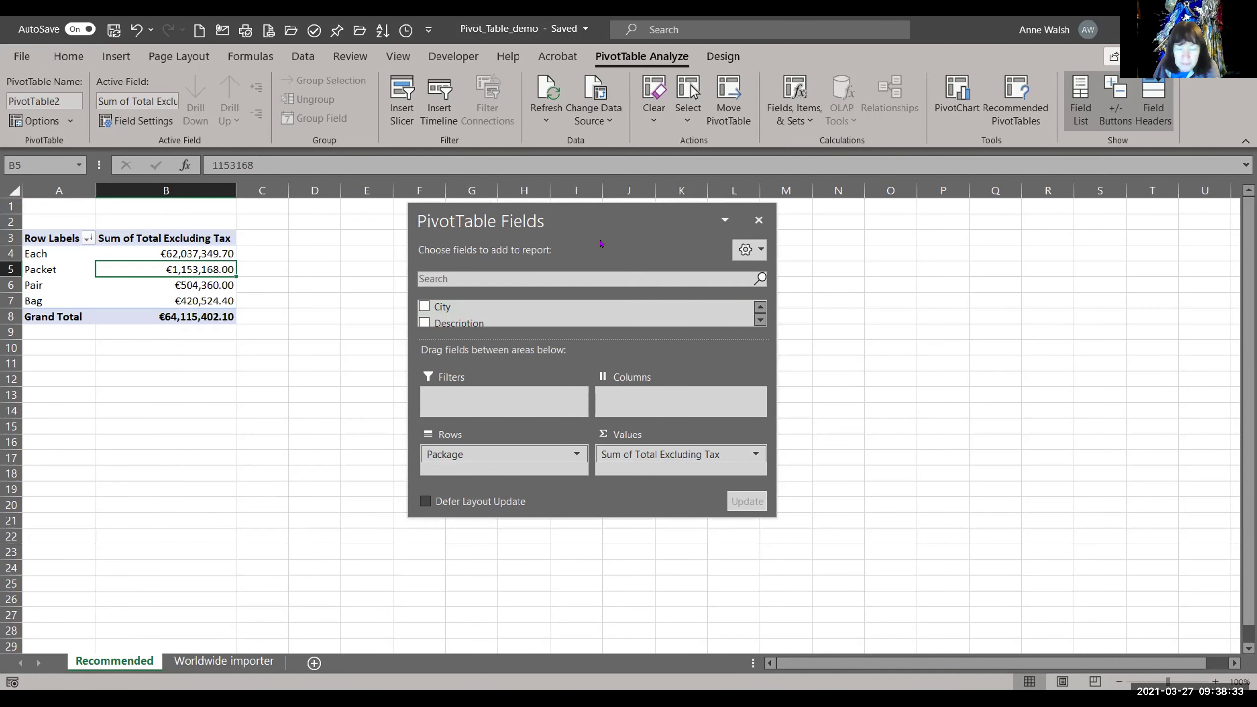
pyautogui.moveTo(625, 220); pyautogui.dragTo(839, 261)
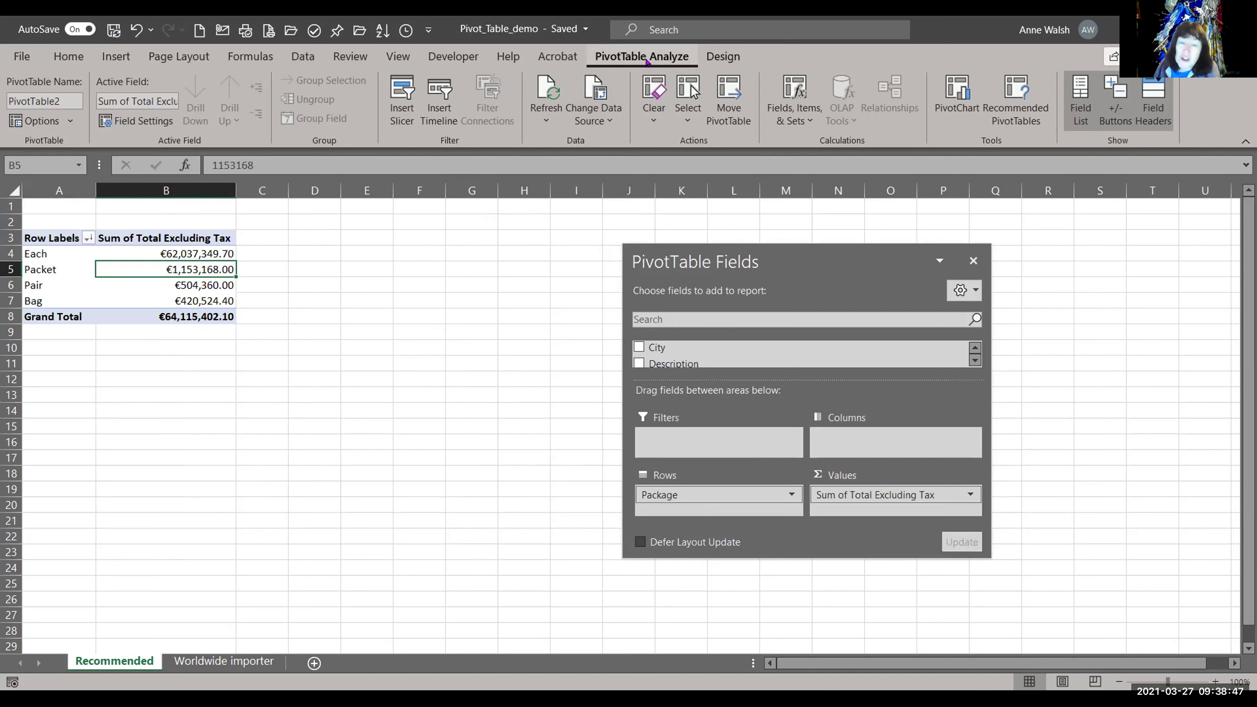
# Step: Insert a Pie PivotChart based on the package PivotTable and place it beside the table, starting at about column D
pyautogui.click(959, 108)
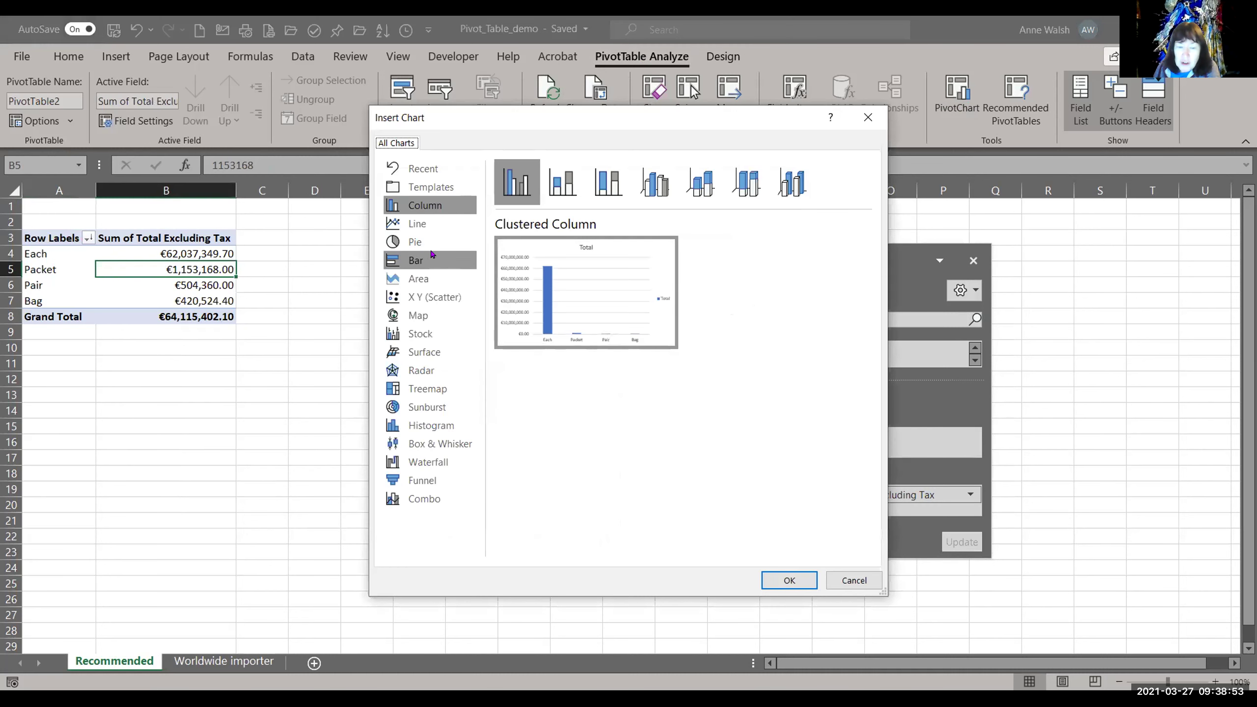
pyautogui.click(430, 242)
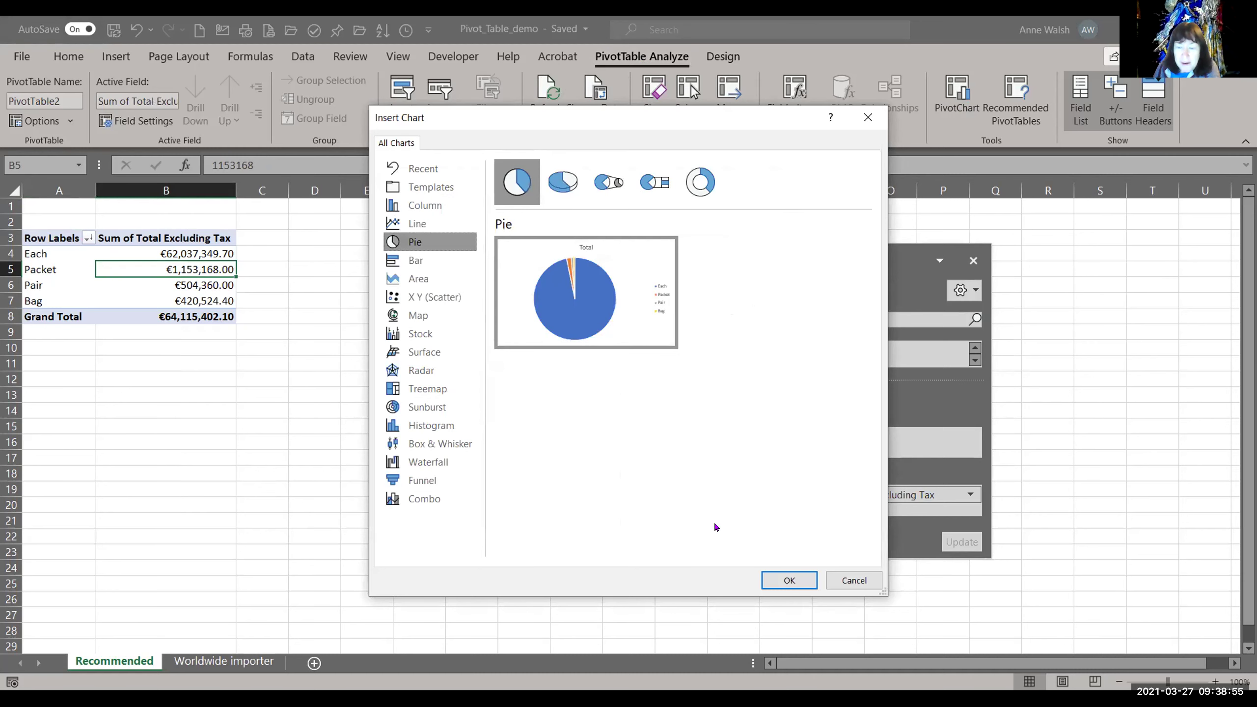
pyautogui.click(789, 580)
pyautogui.moveTo(502, 337); pyautogui.dragTo(381, 257)
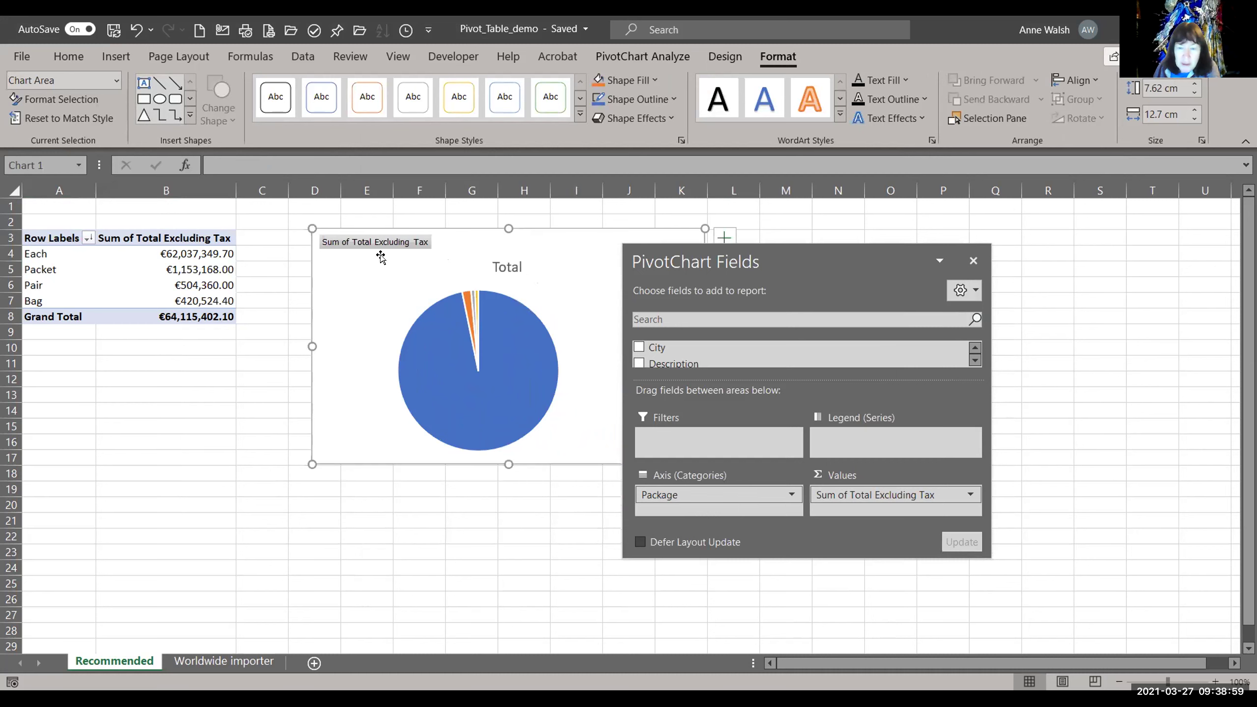
# Step: Apply the third chart style, with a grey gradient background and percentage labels, to the pie chart, then enlarge and reposition the chart
pyautogui.click(721, 57)
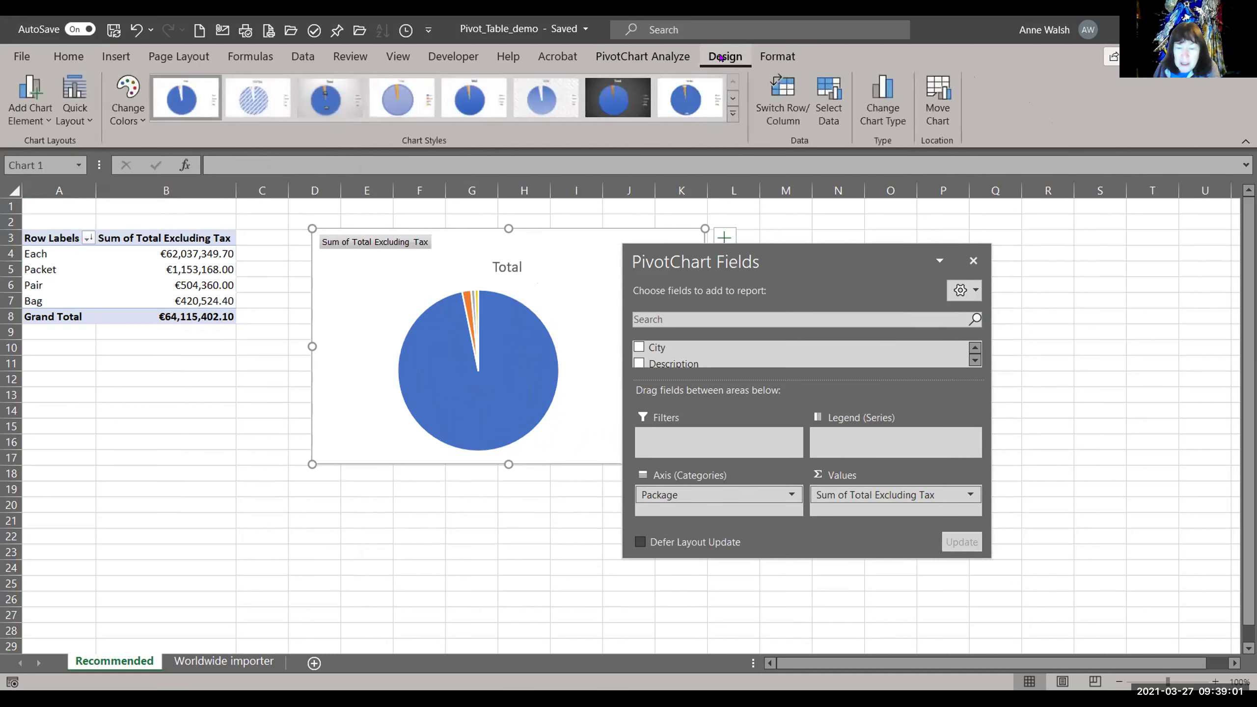
pyautogui.click(331, 107)
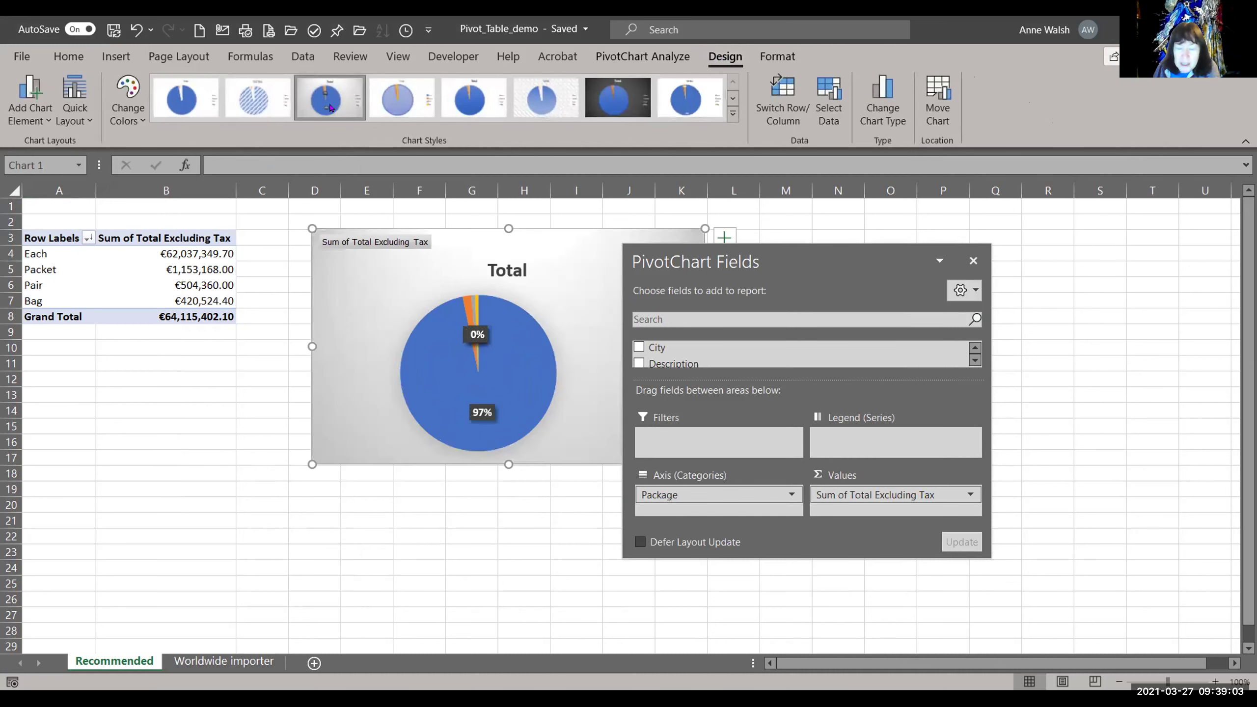
pyautogui.moveTo(814, 255); pyautogui.dragTo(1018, 248)
pyautogui.moveTo(701, 461); pyautogui.dragTo(790, 547)
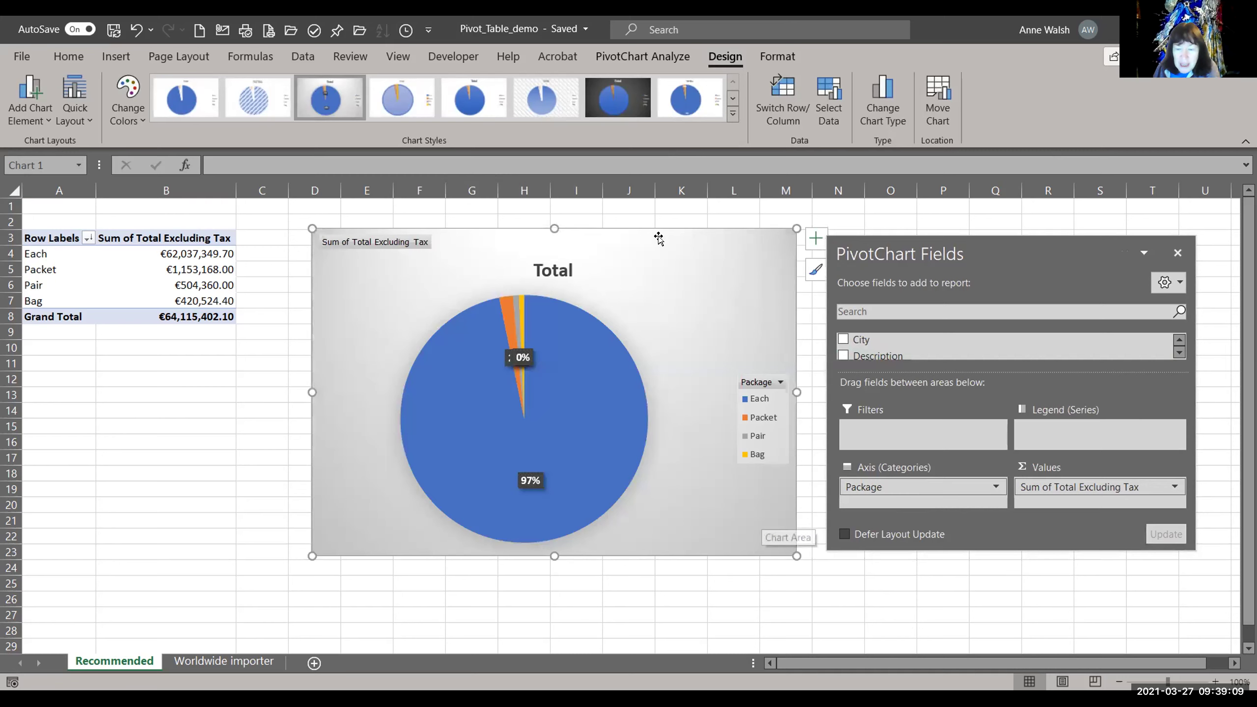
pyautogui.moveTo(665, 296); pyautogui.dragTo(642, 331)
# Step: Insert a slicer for the Category field of the package PivotTable
pyautogui.click(150, 267)
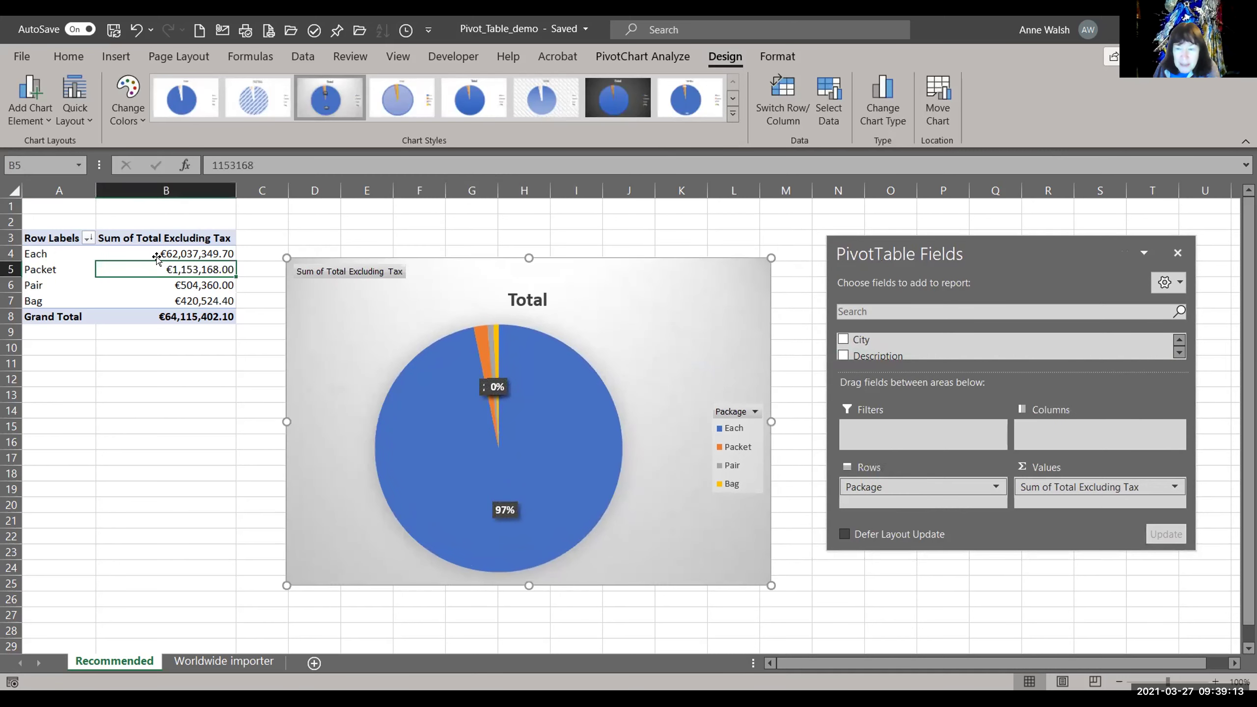
pyautogui.click(635, 60)
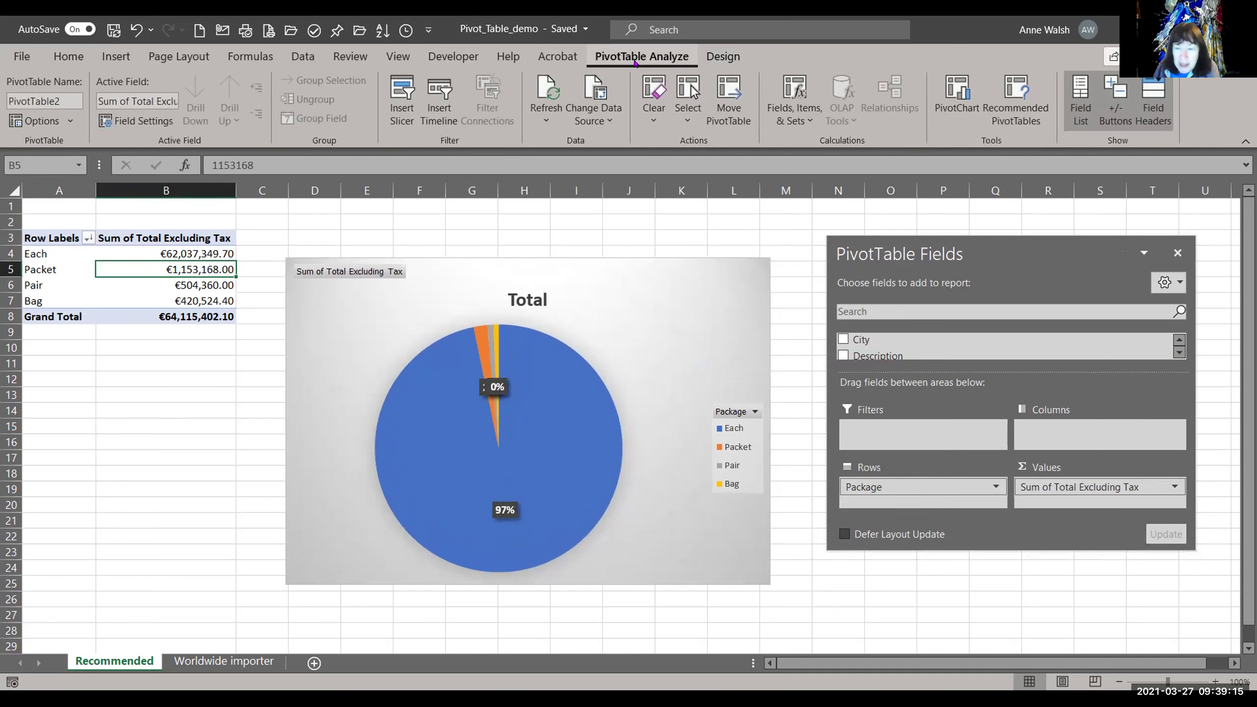
pyautogui.click(400, 123)
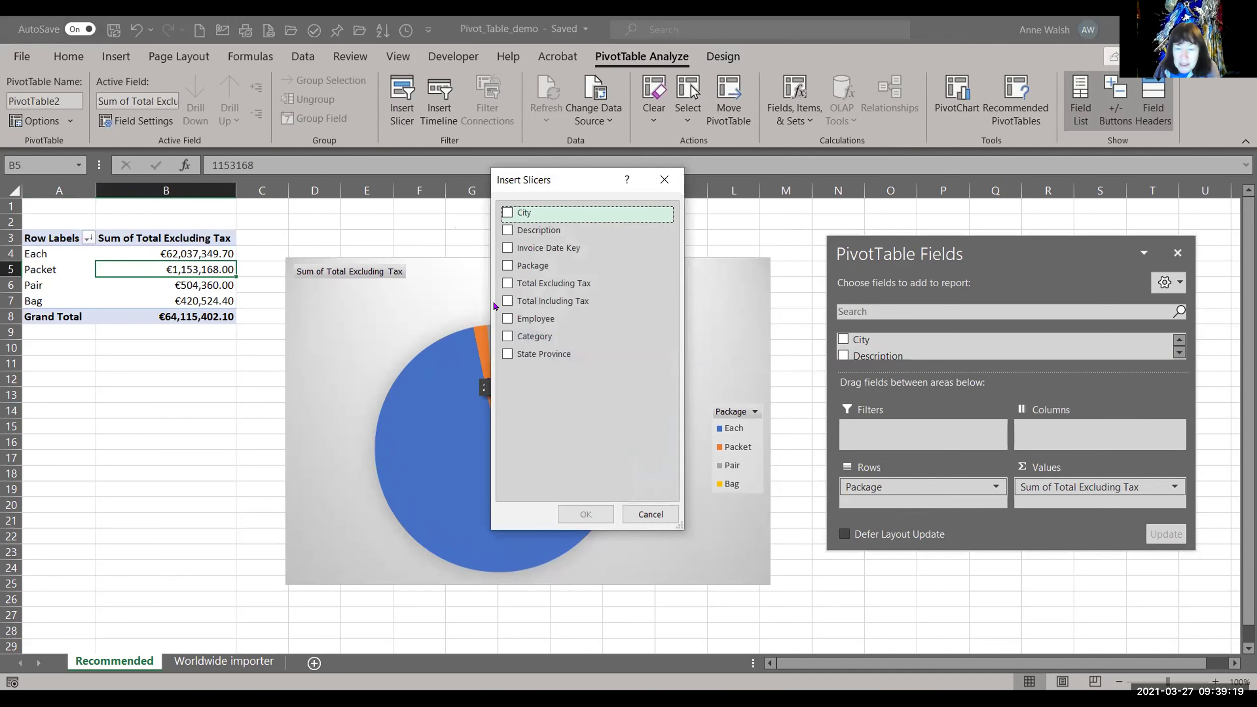
pyautogui.click(507, 336)
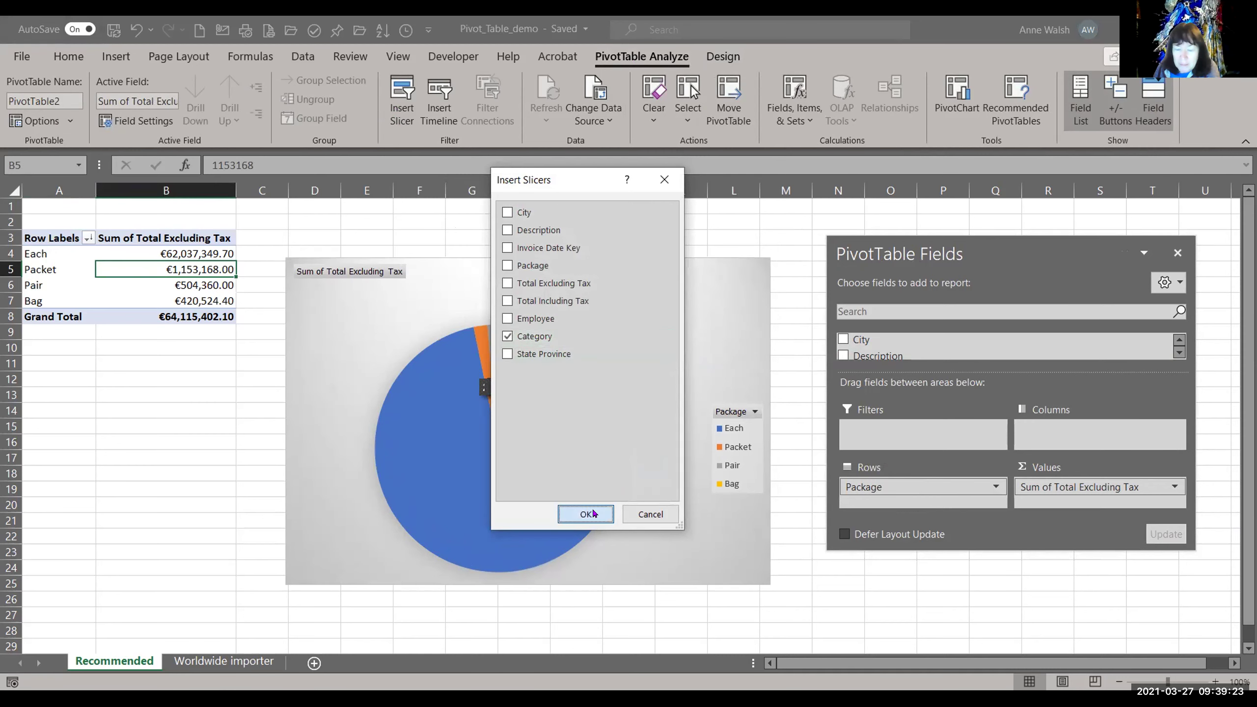
pyautogui.click(593, 513)
# Step: Move the pie chart below the package PivotTable, shorten the Category slicer to about 4.55 cm, and place it near the top of the sheet
pyautogui.moveTo(624, 284); pyautogui.dragTo(398, 367)
pyautogui.click(636, 527)
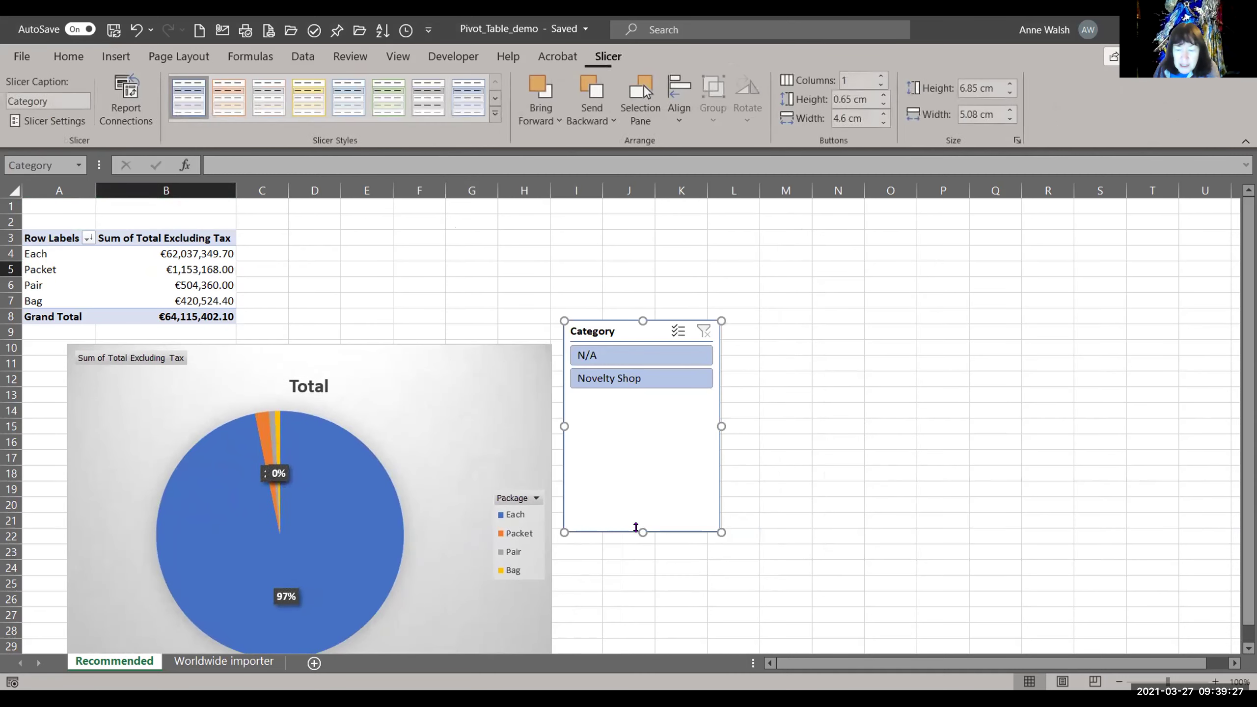
pyautogui.moveTo(640, 525); pyautogui.dragTo(618, 459)
pyautogui.moveTo(626, 329); pyautogui.dragTo(627, 216)
# Step: Filter the package PivotTable by Novelty Shop and by N/A with the Category slicer, and clear the filter
pyautogui.click(634, 265)
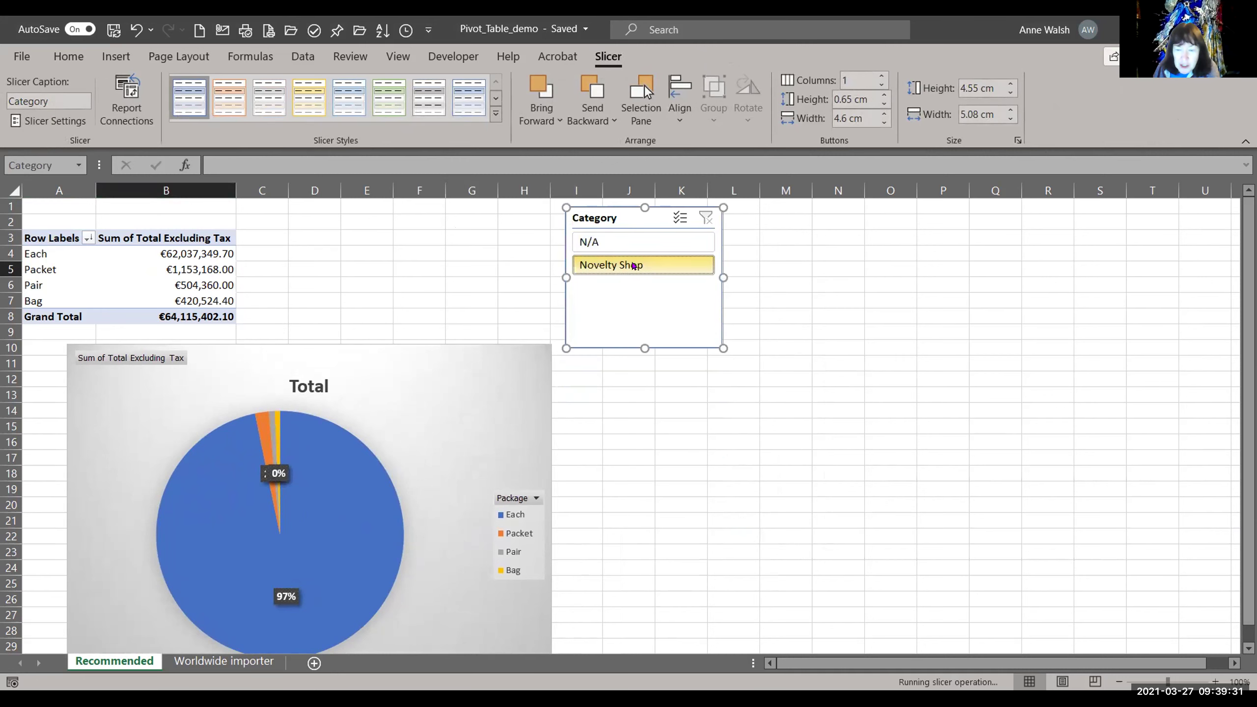
pyautogui.click(627, 243)
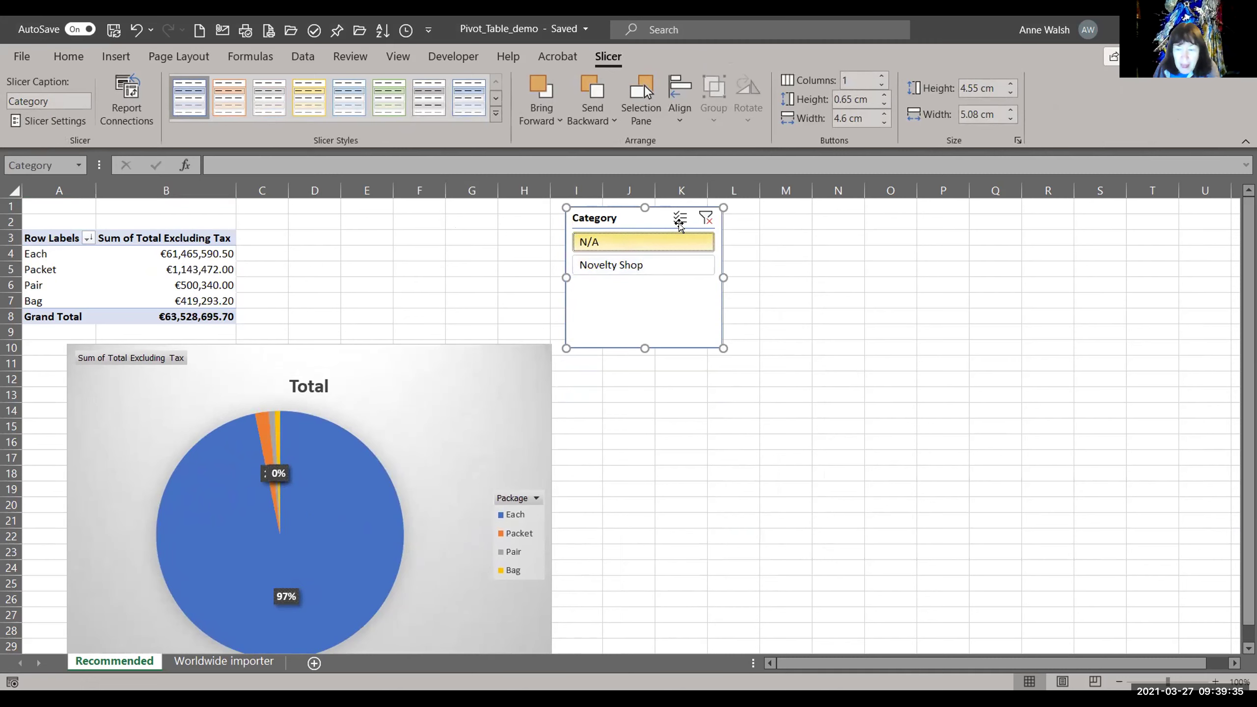
pyautogui.click(705, 218)
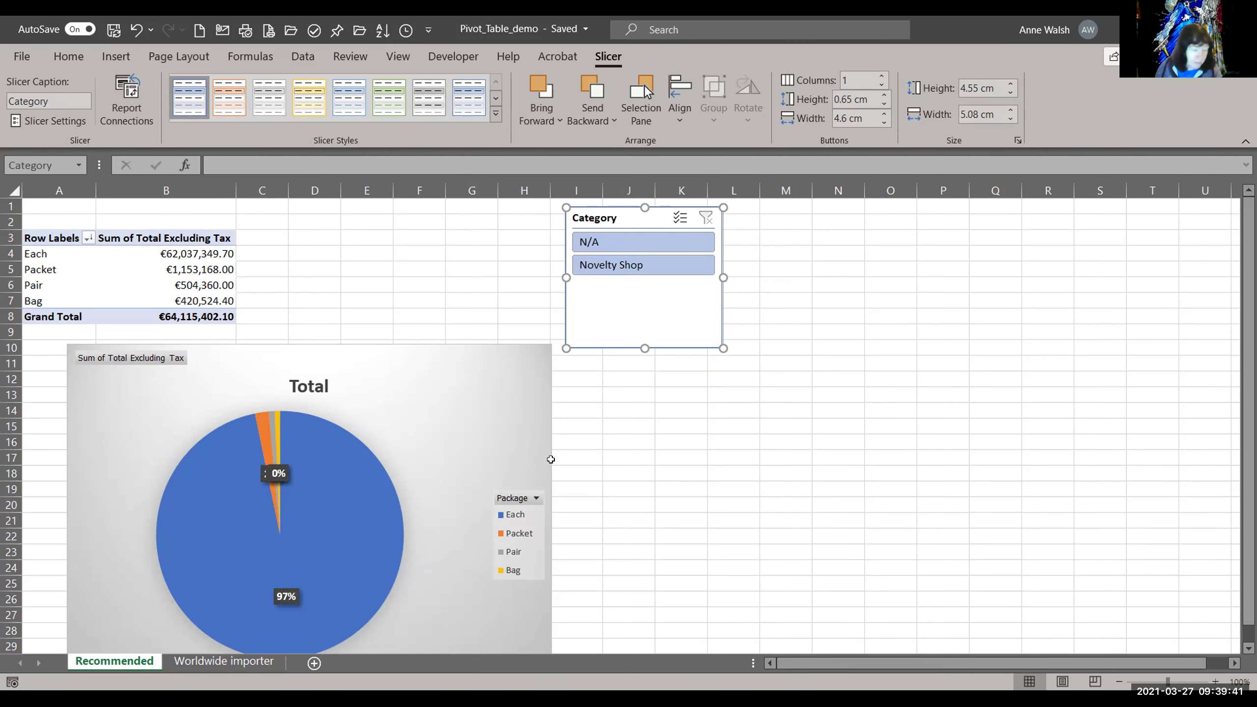
# Step: Create a blank PivotTable on a new worksheet from Table1 on the Worldwide importer sheet, and reposition and enlarge its field list
pyautogui.click(233, 664)
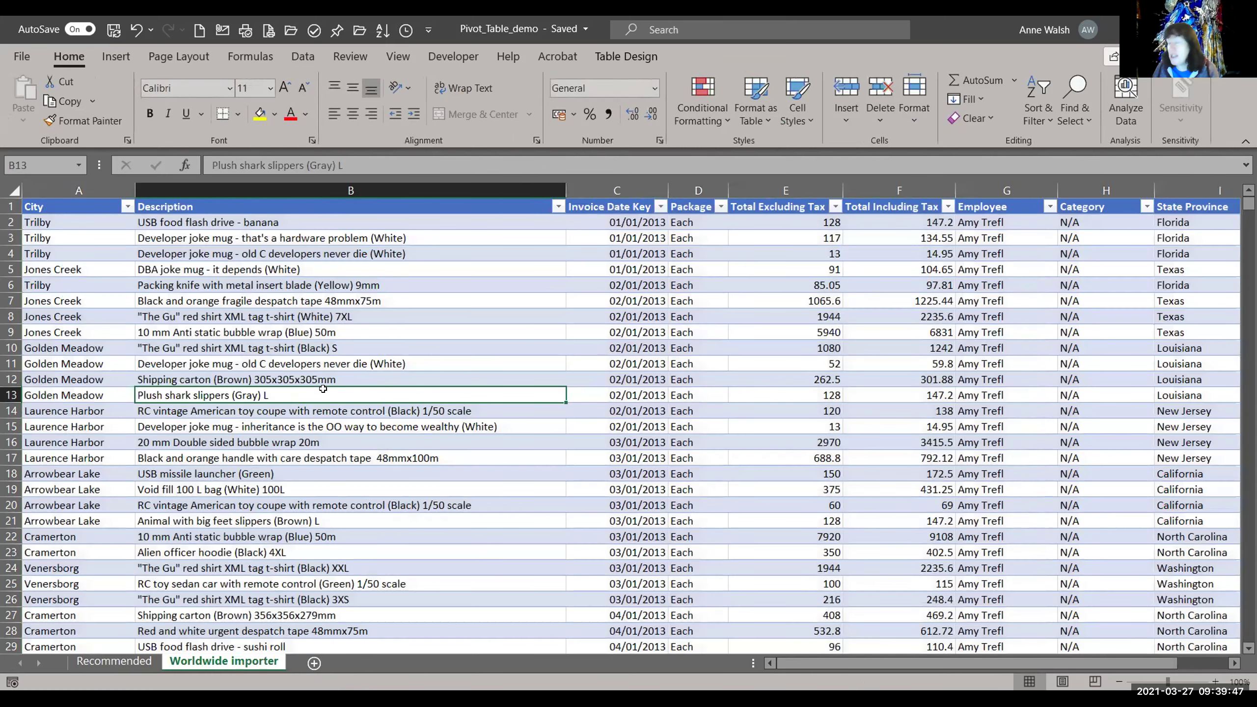
pyautogui.click(624, 58)
pyautogui.click(196, 82)
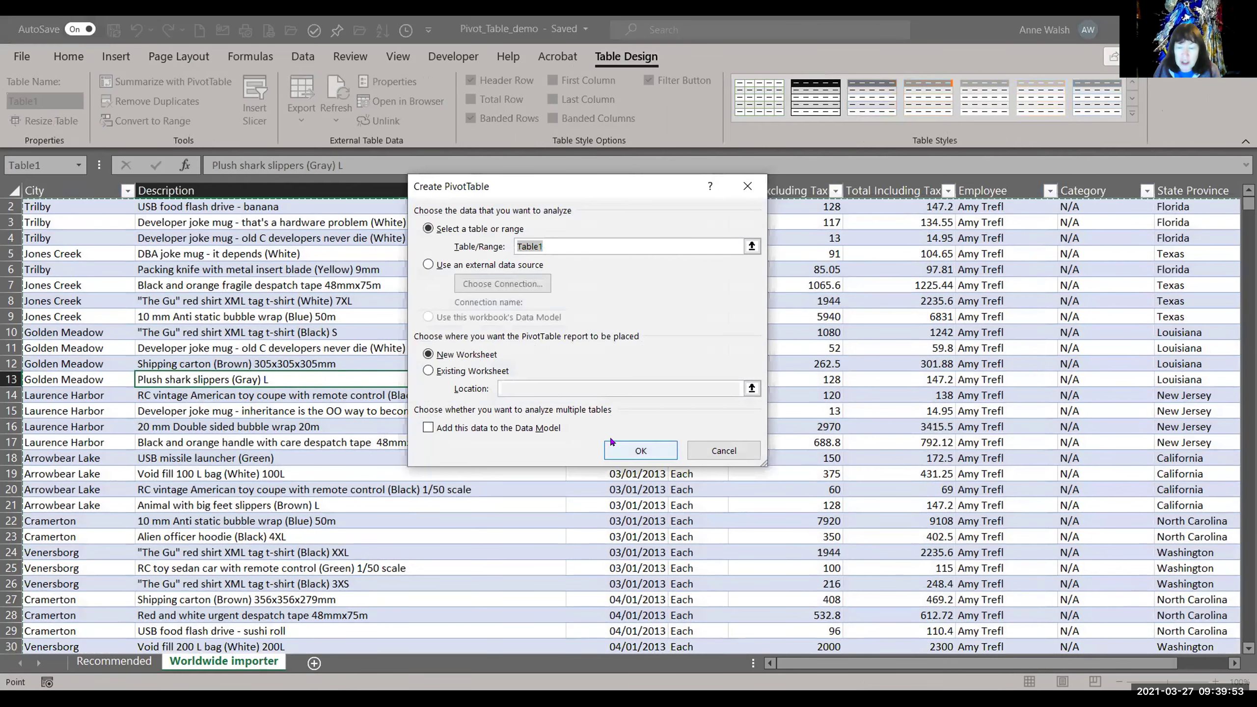
pyautogui.click(646, 450)
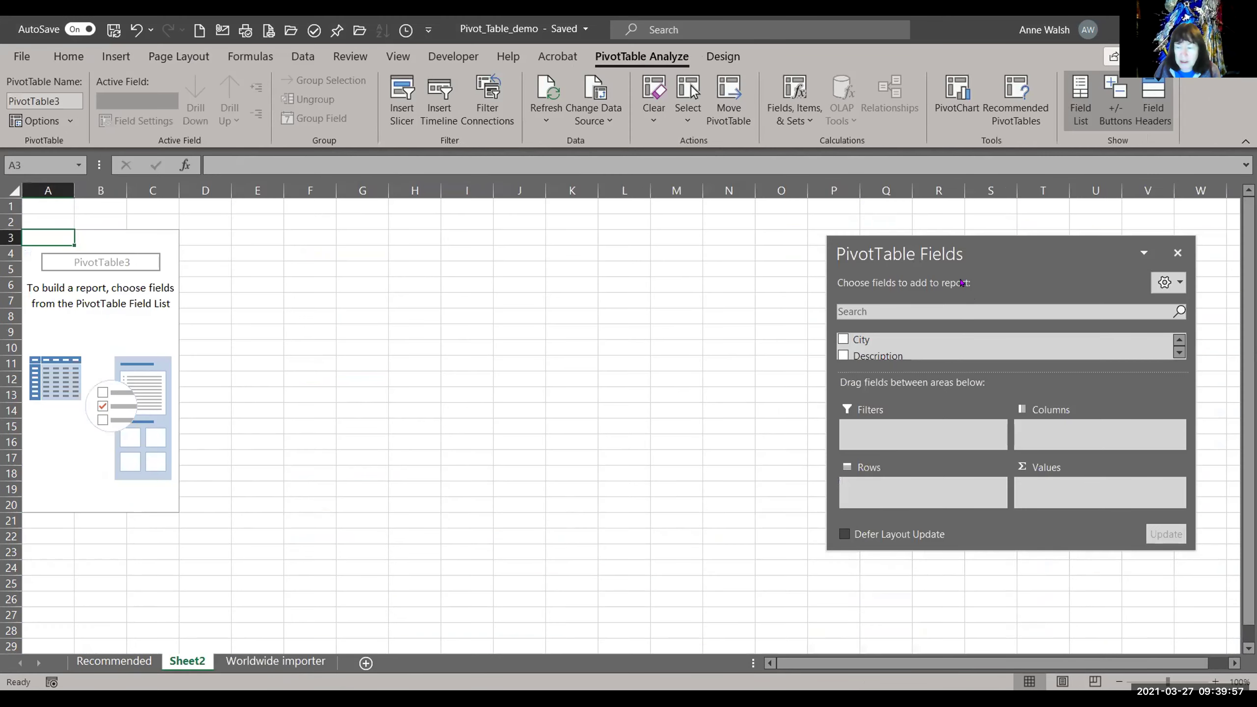
pyautogui.moveTo(990, 253); pyautogui.dragTo(760, 169)
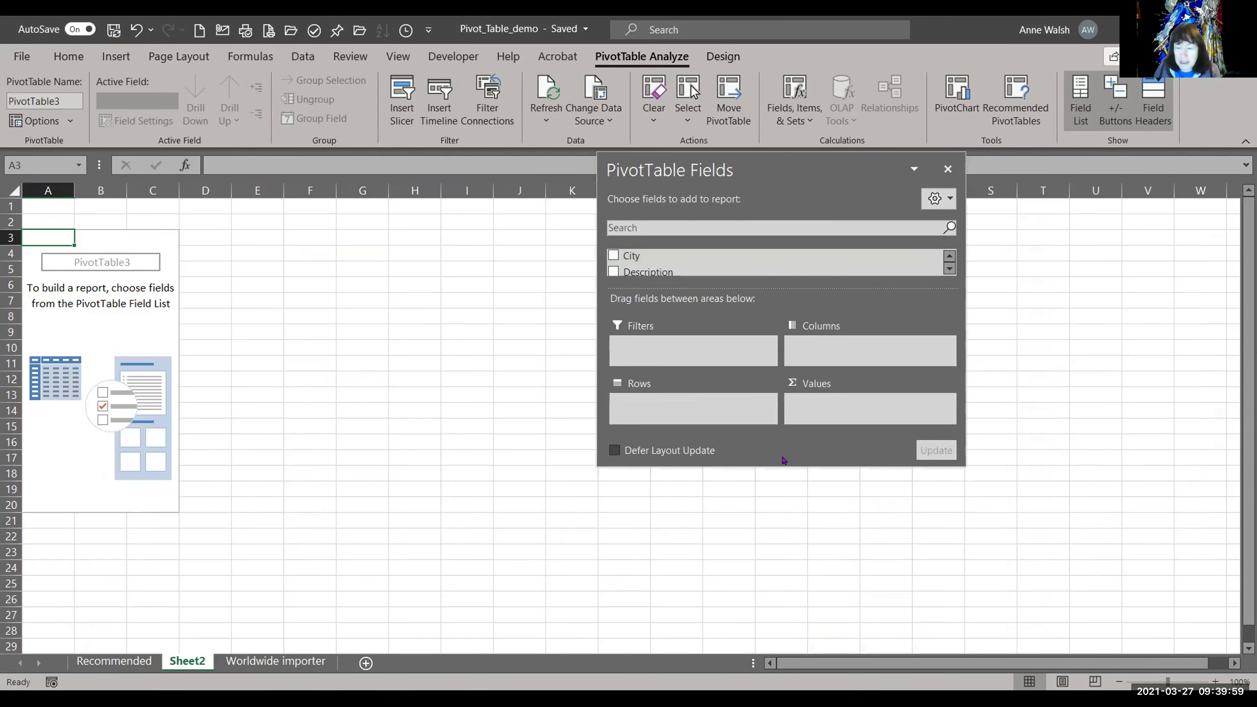
pyautogui.moveTo(778, 457); pyautogui.dragTo(778, 606)
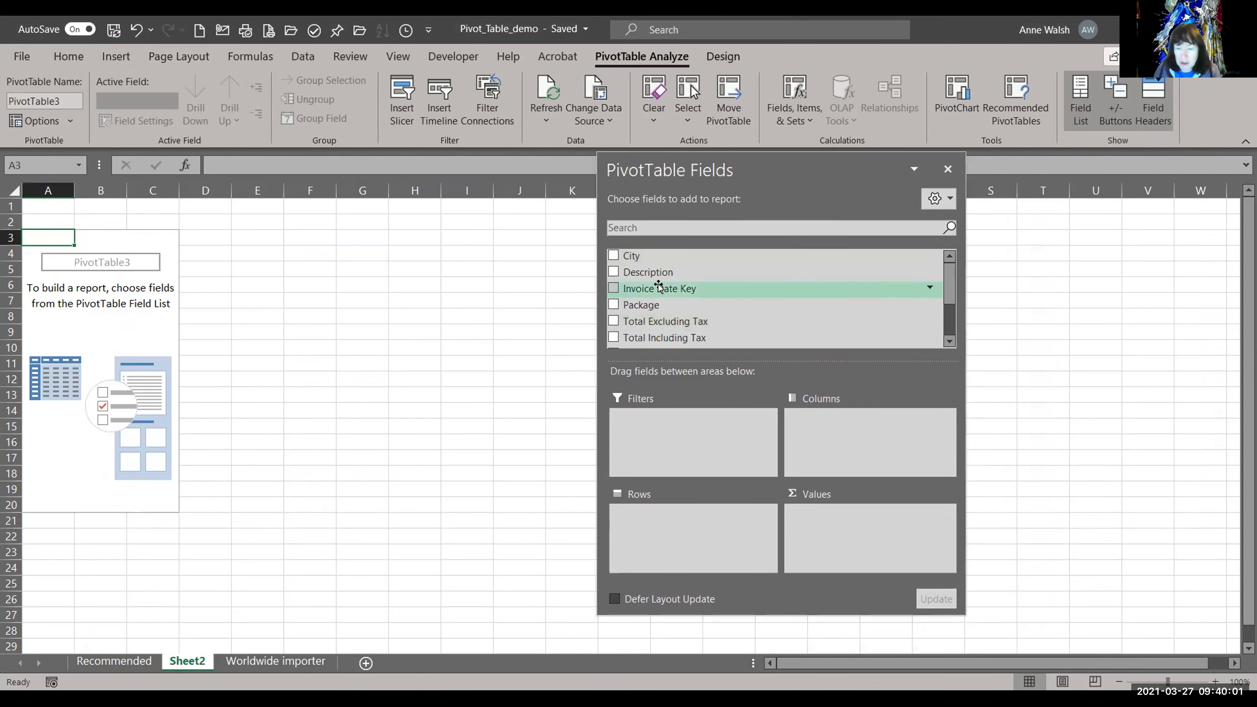
# Step: Build the PivotTable with City in Rows, Total Excluding Tax in Values and Invoice Date Key in Columns, keeping only its Years grouping
pyautogui.moveTo(658, 261); pyautogui.dragTo(661, 532)
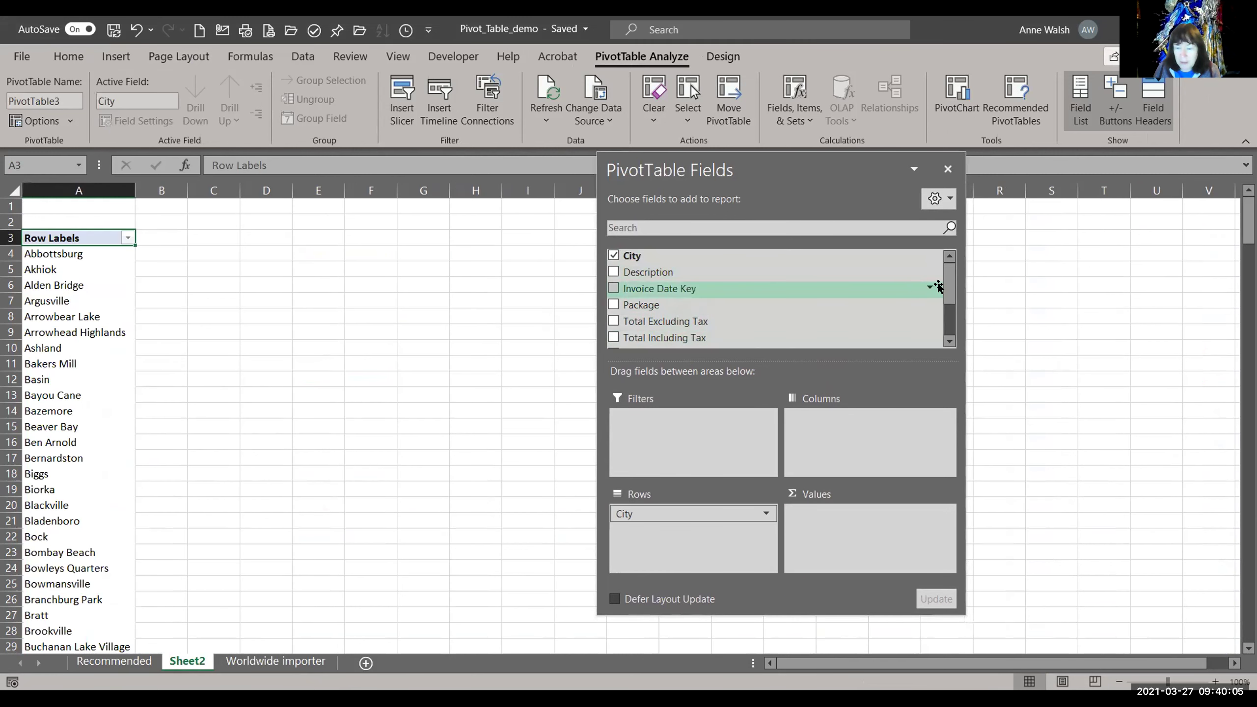
pyautogui.moveTo(710, 325); pyautogui.dragTo(873, 543)
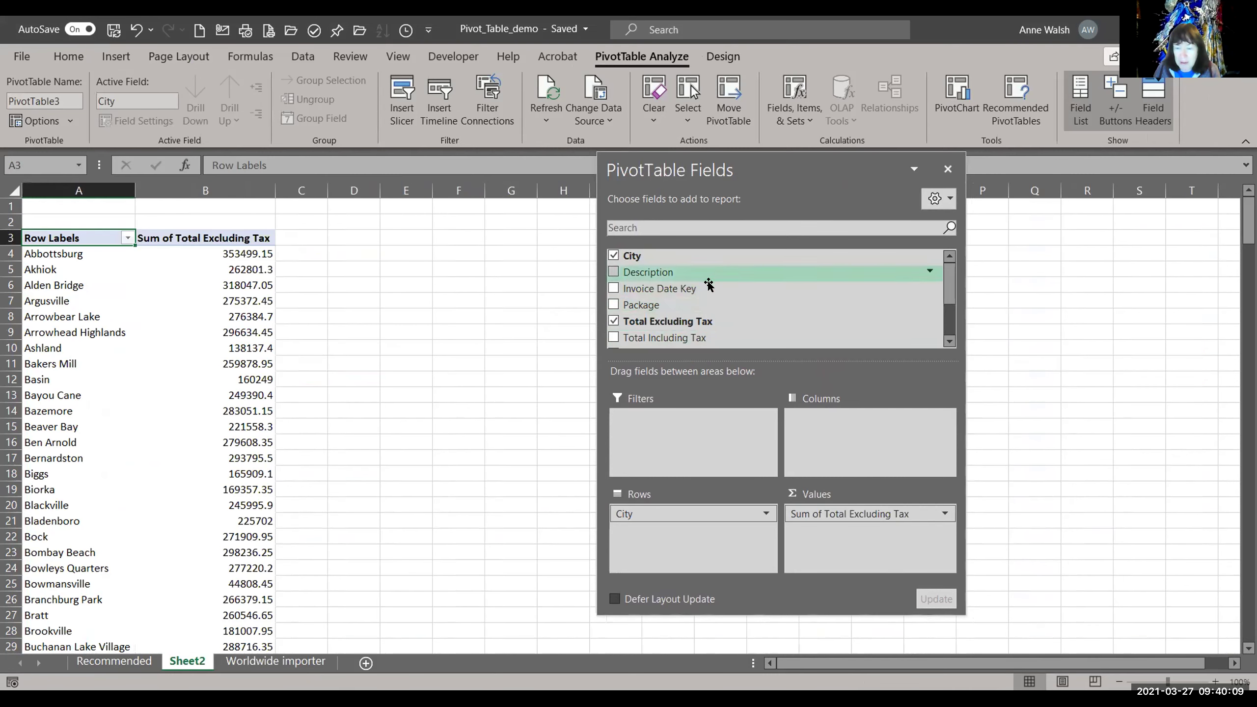
pyautogui.moveTo(702, 296); pyautogui.dragTo(852, 440)
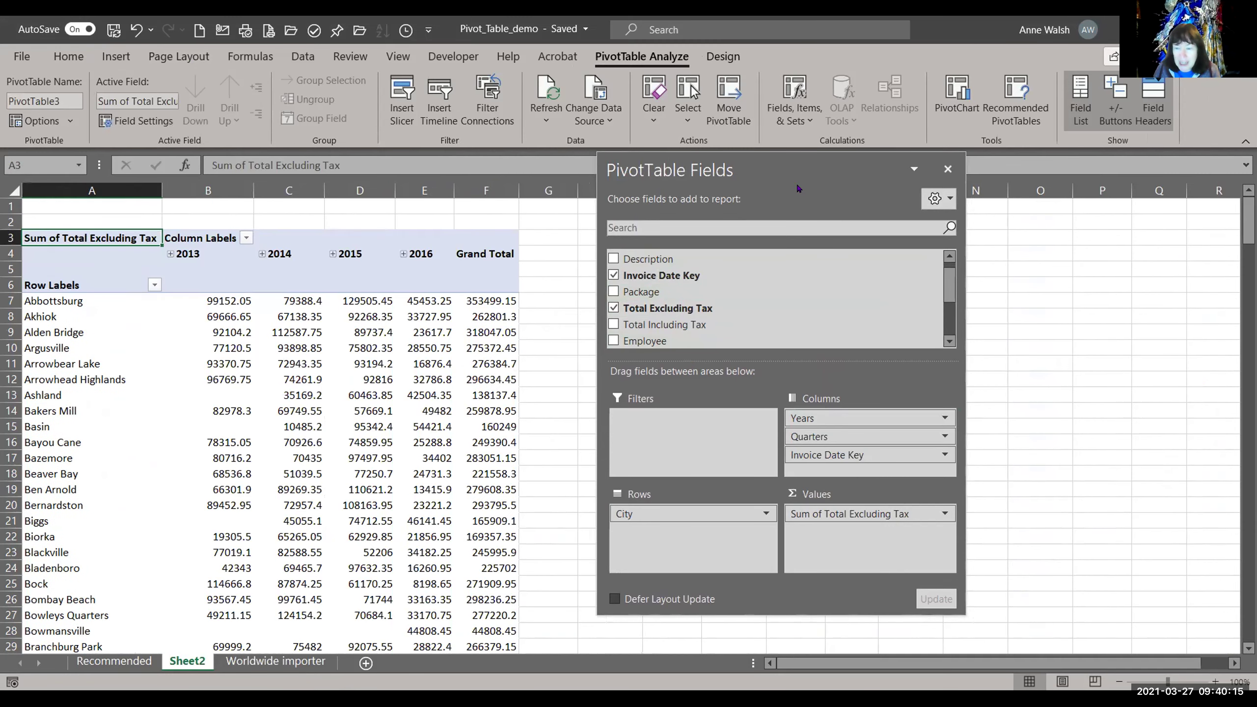
pyautogui.moveTo(800, 175); pyautogui.dragTo(850, 175)
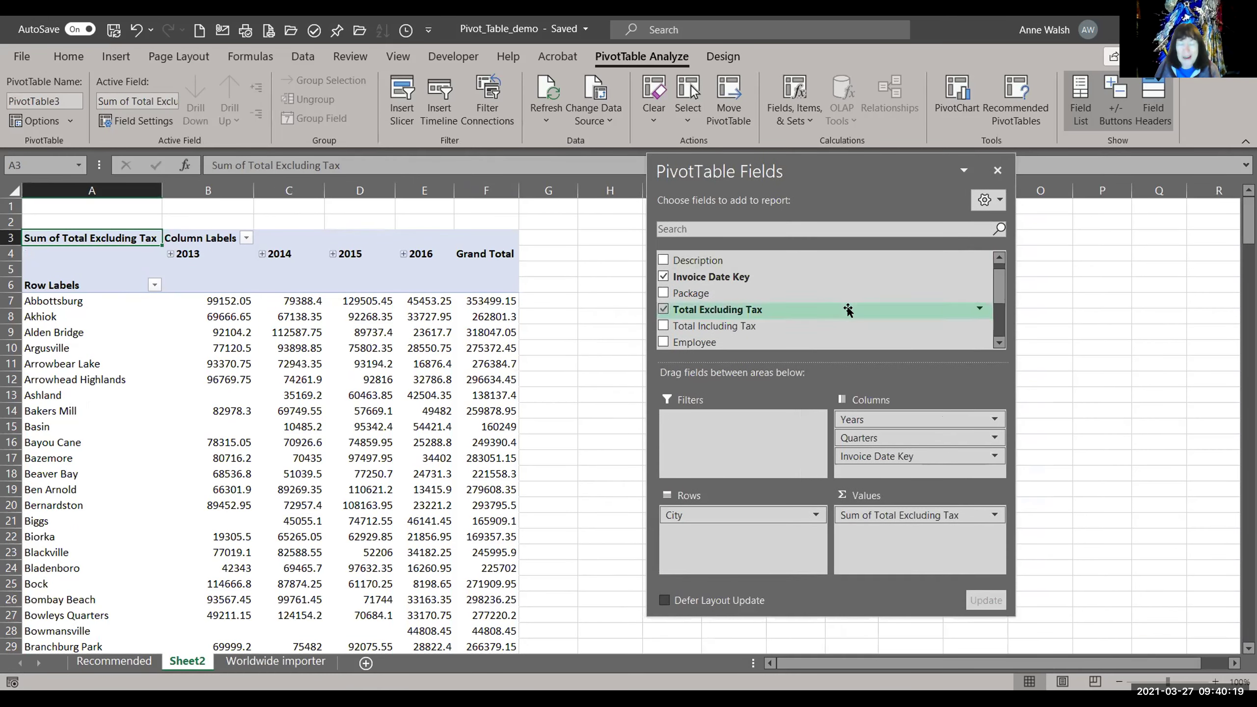
pyautogui.moveTo(848, 310); pyautogui.dragTo(900, 302)
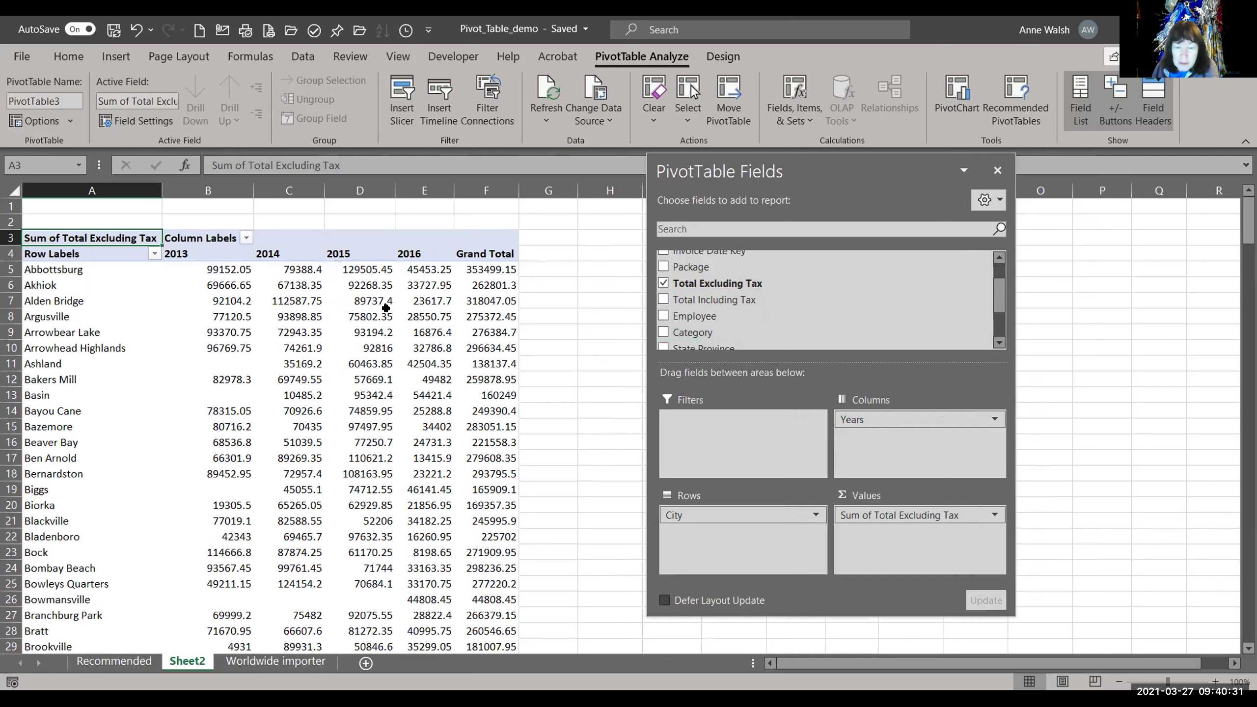
# Step: Format the Sum of Total Excluding Tax values as Currency with the € symbol and 2 decimal places, and close the field list
pyautogui.click(361, 316)
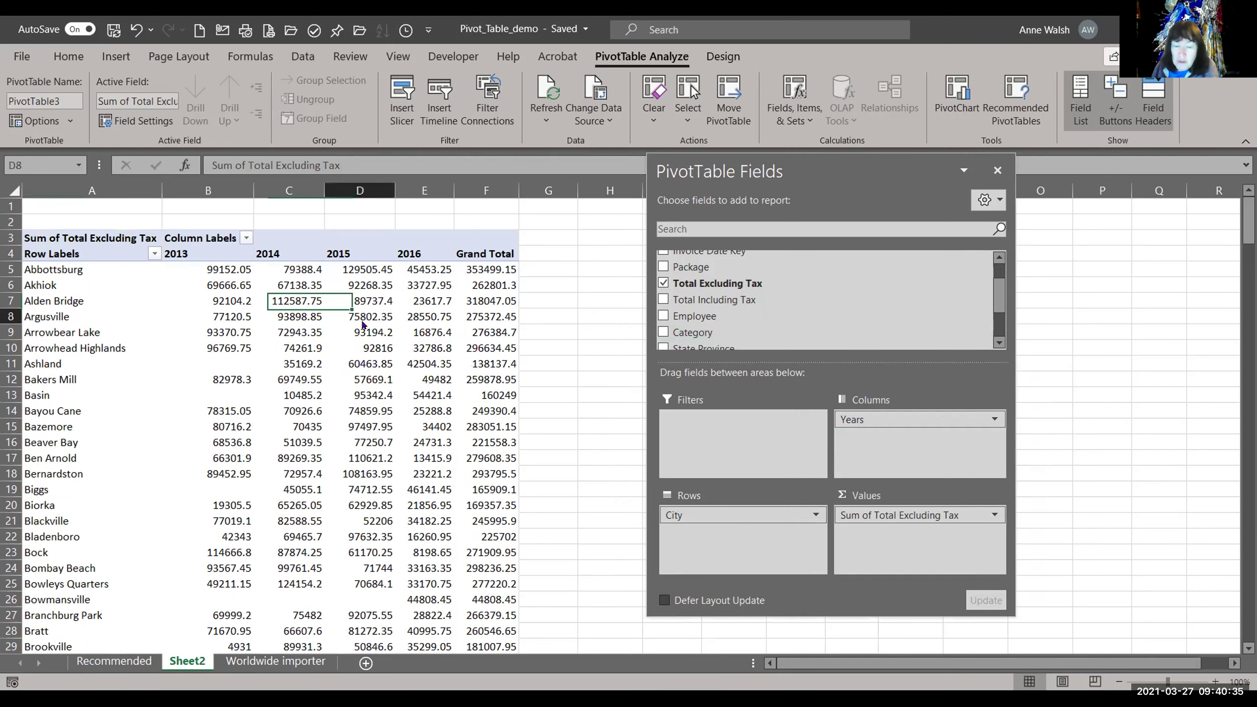
pyautogui.hotkey('shift', 'F10')
pyautogui.click(413, 557)
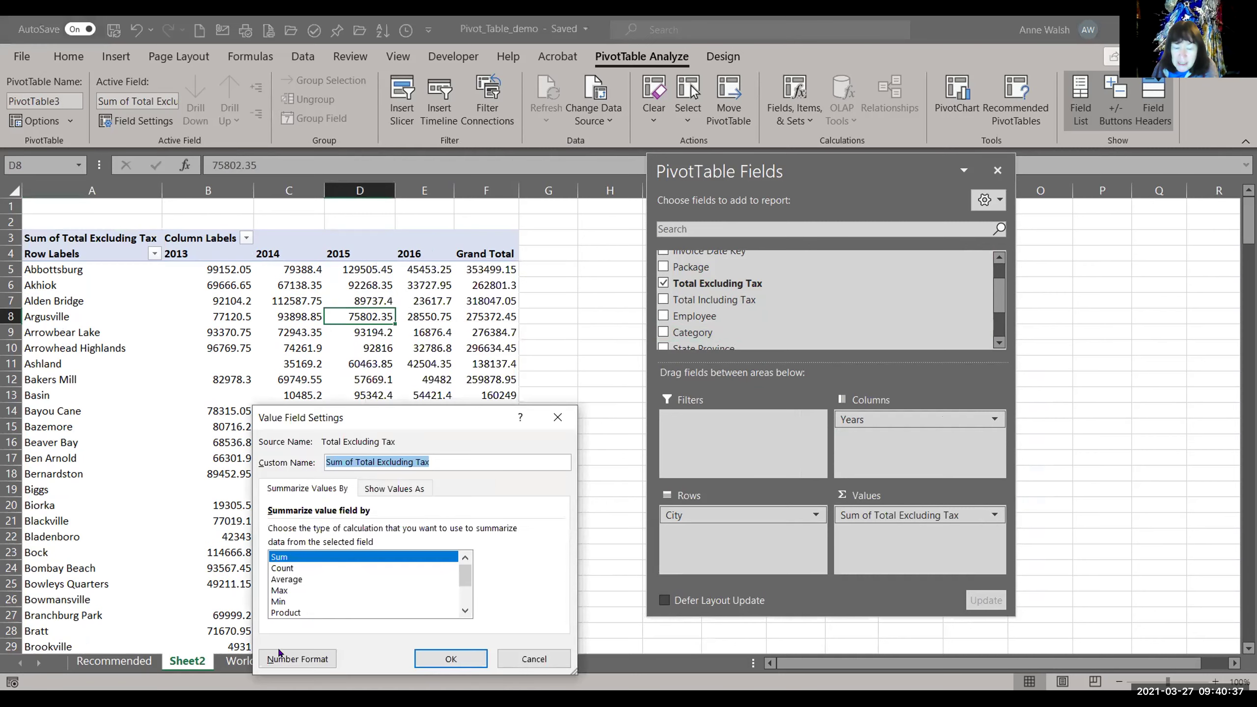
pyautogui.click(297, 658)
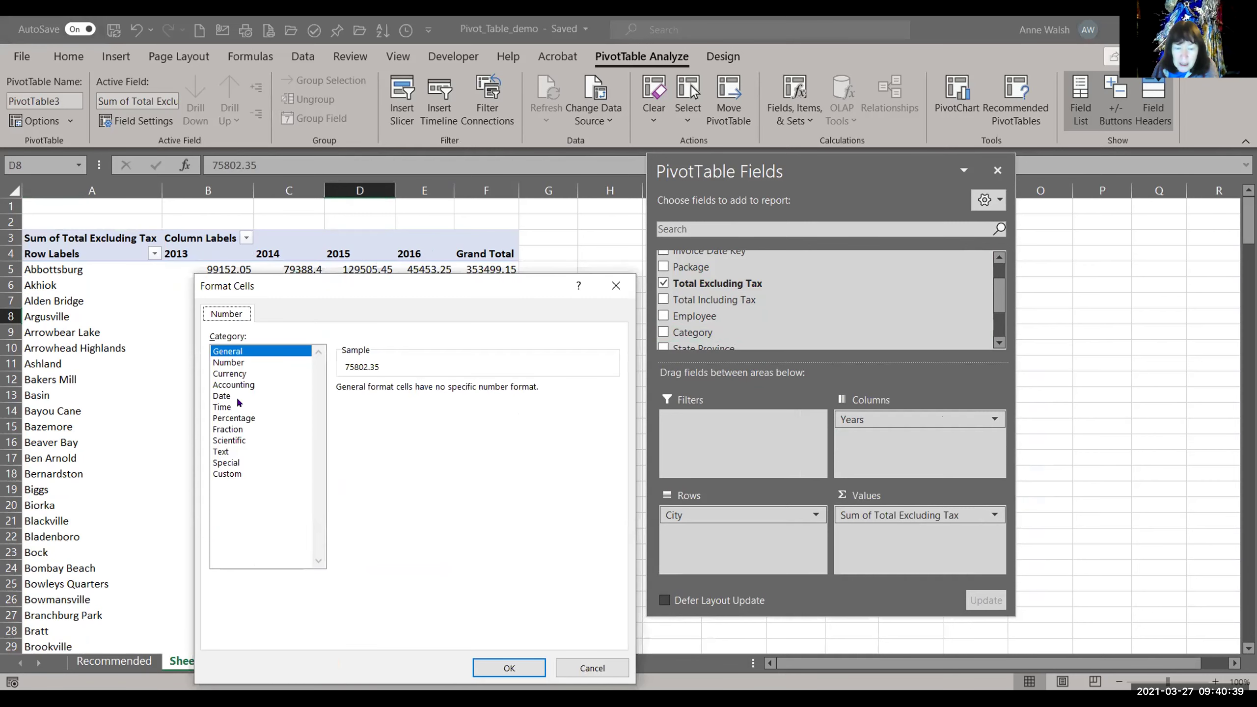
pyautogui.click(246, 375)
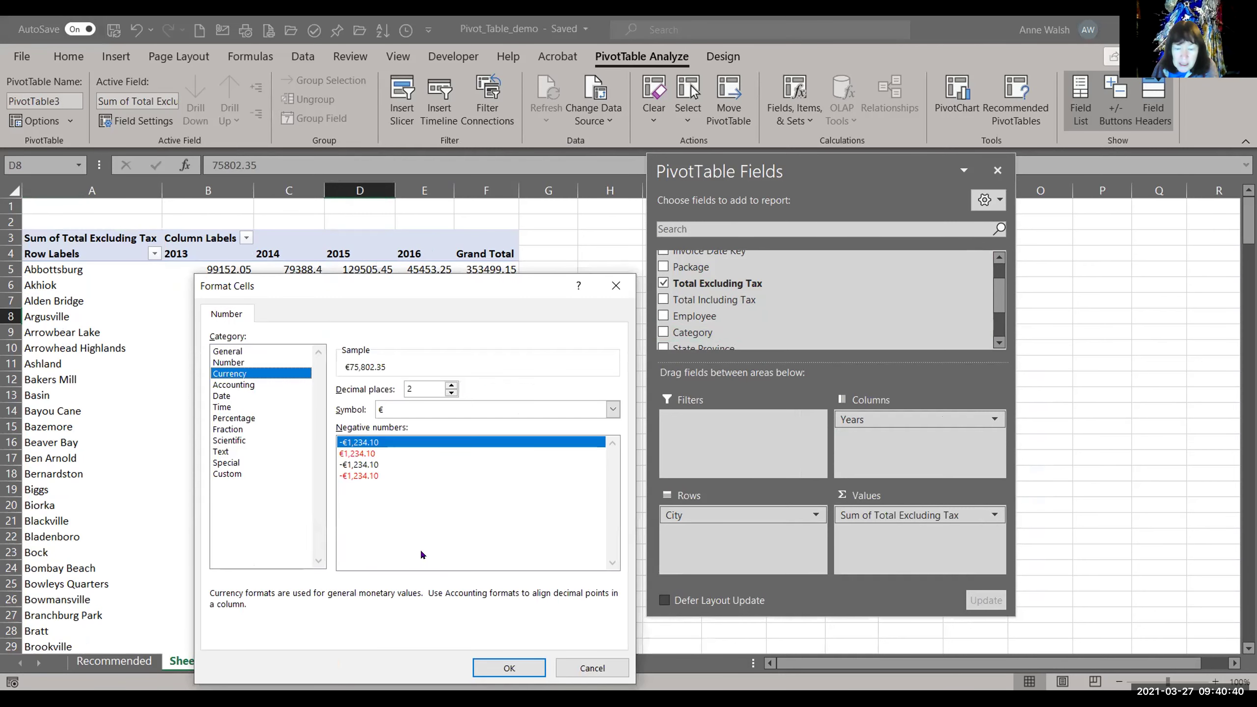
pyautogui.click(505, 665)
pyautogui.press('Return')
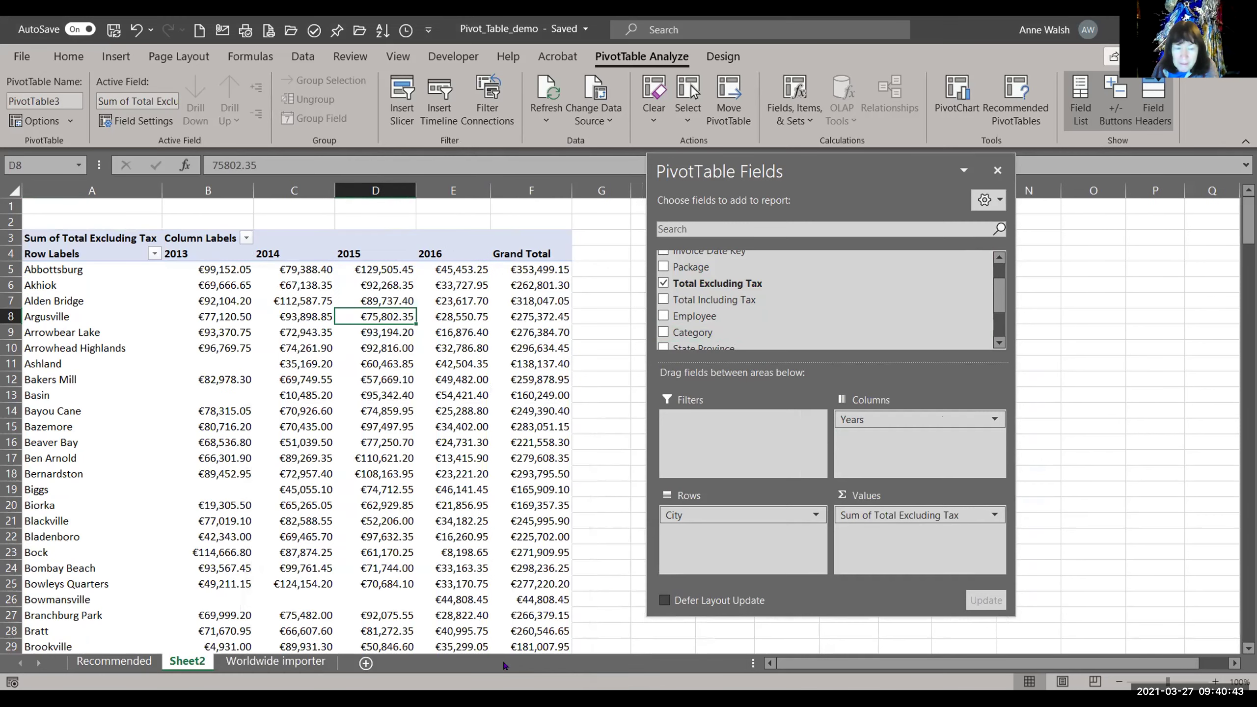
pyautogui.moveTo(836, 171); pyautogui.dragTo(967, 236)
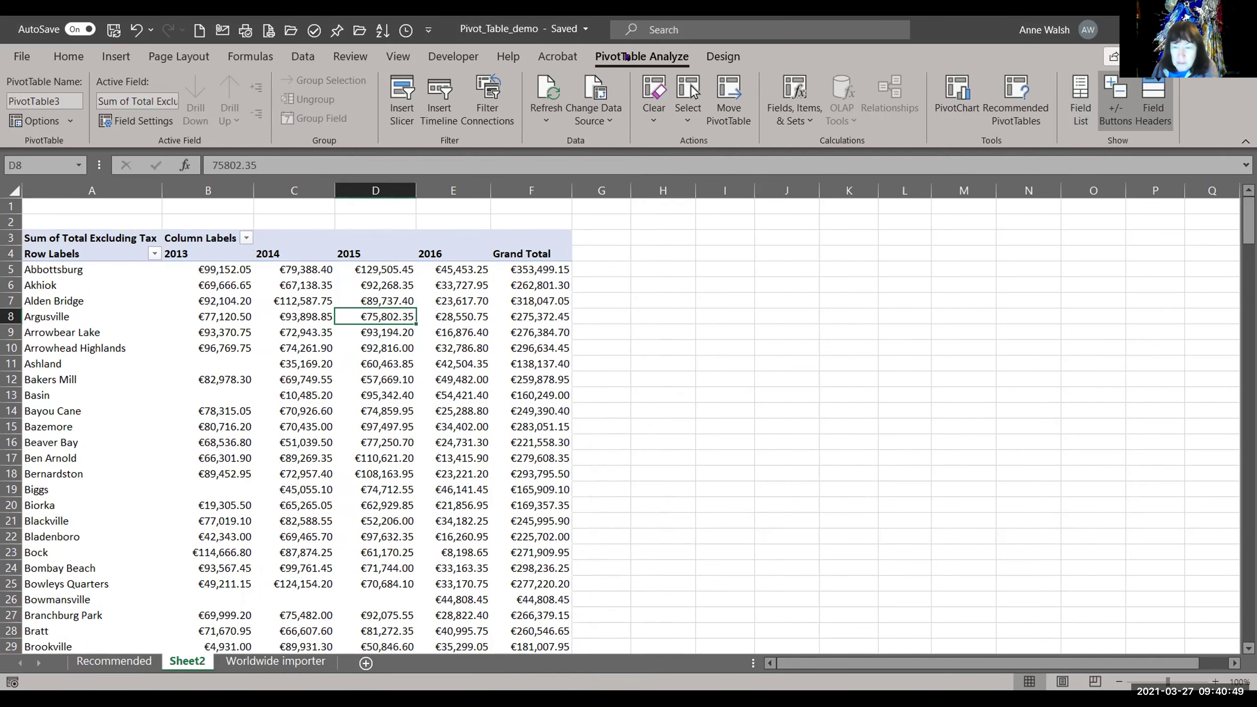
# Step: Insert slicers for Employee and State Province, and place them beside the city PivotTable with Employee above State Province
pyautogui.click(401, 112)
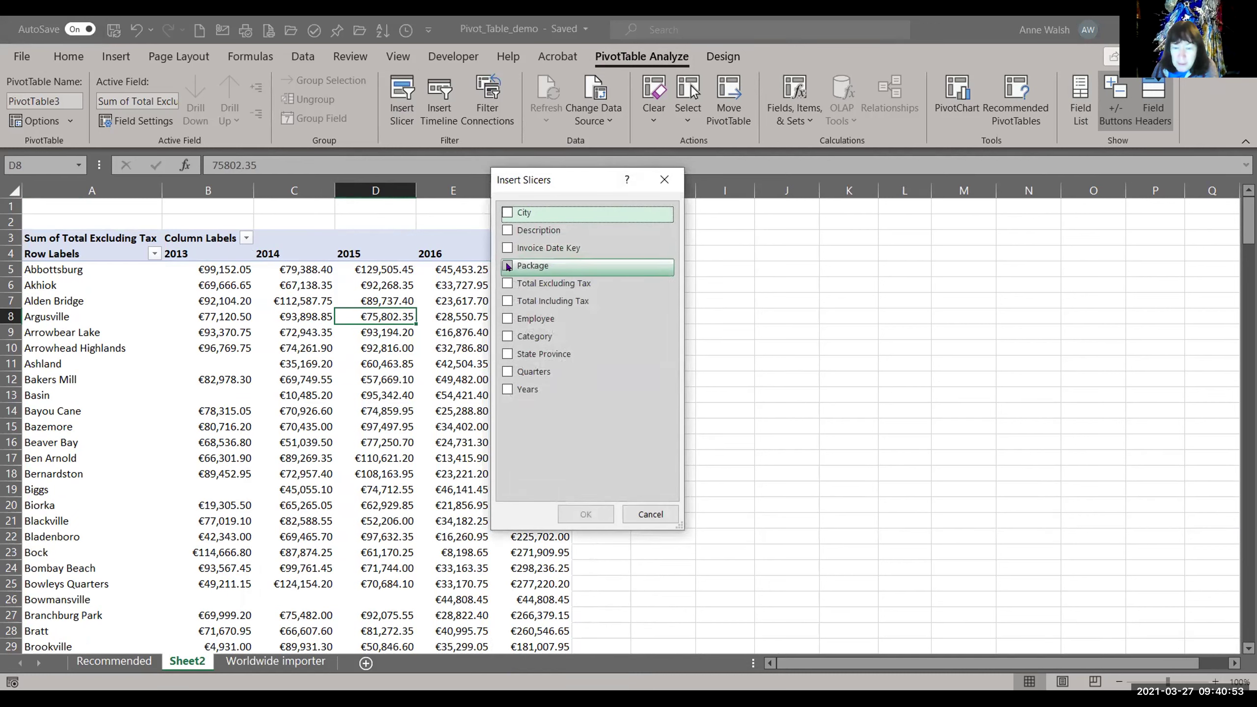
pyautogui.click(508, 319)
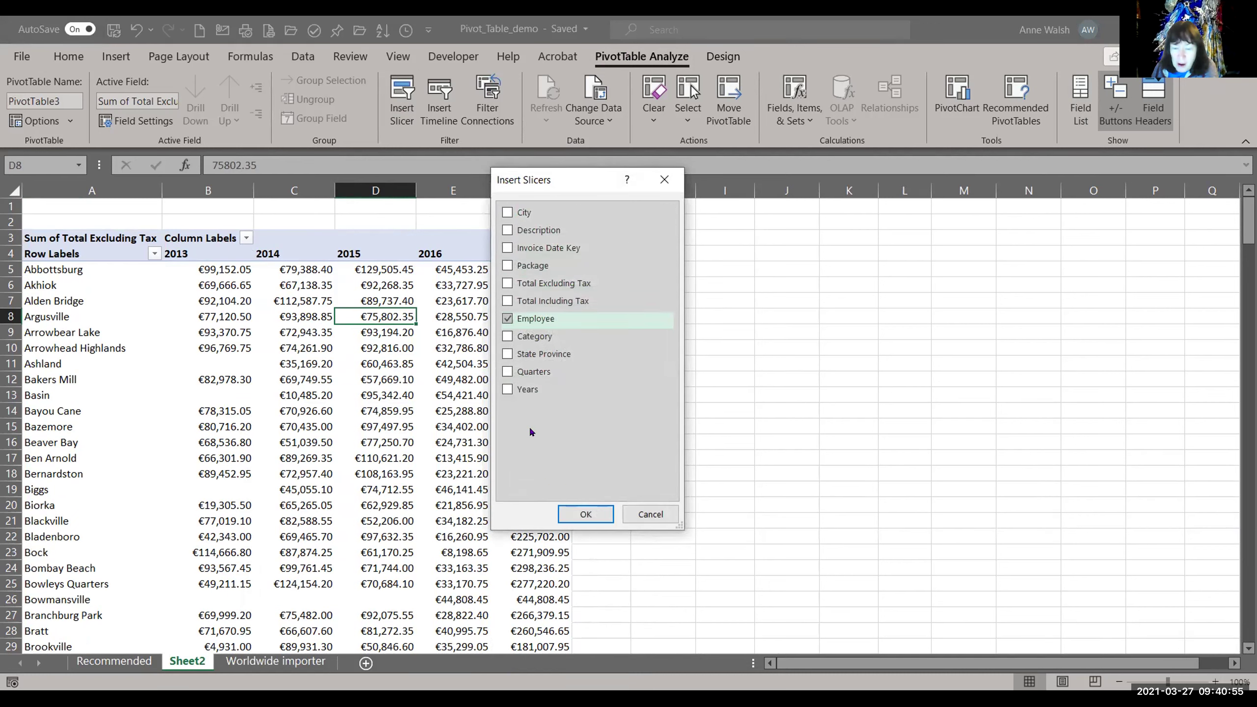
pyautogui.click(507, 355)
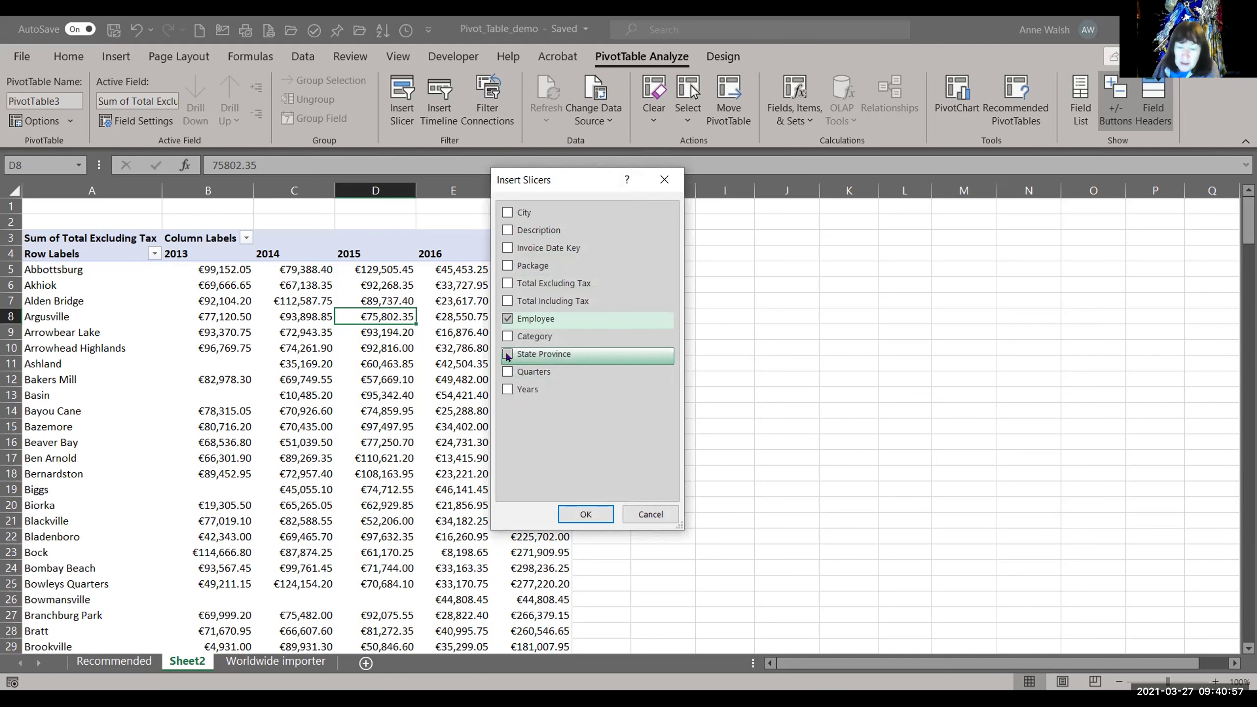
pyautogui.click(585, 514)
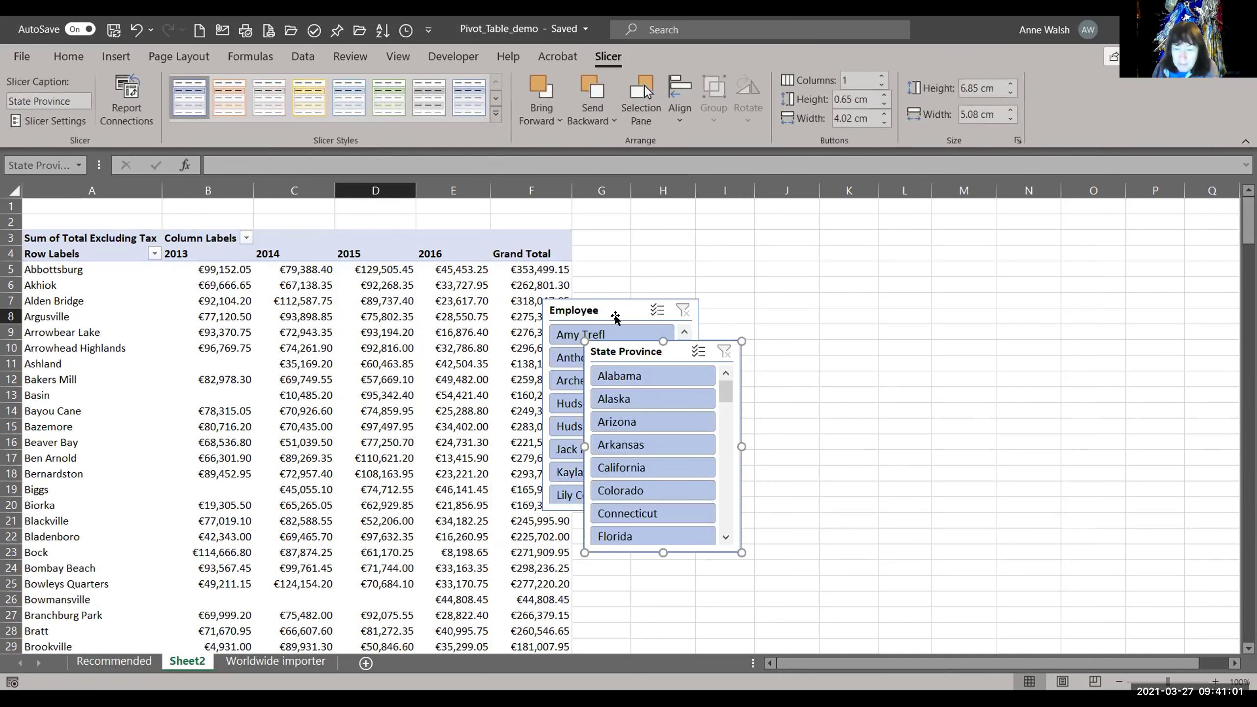
pyautogui.moveTo(617, 311); pyautogui.dragTo(650, 222)
pyautogui.moveTo(646, 350); pyautogui.dragTo(636, 443)
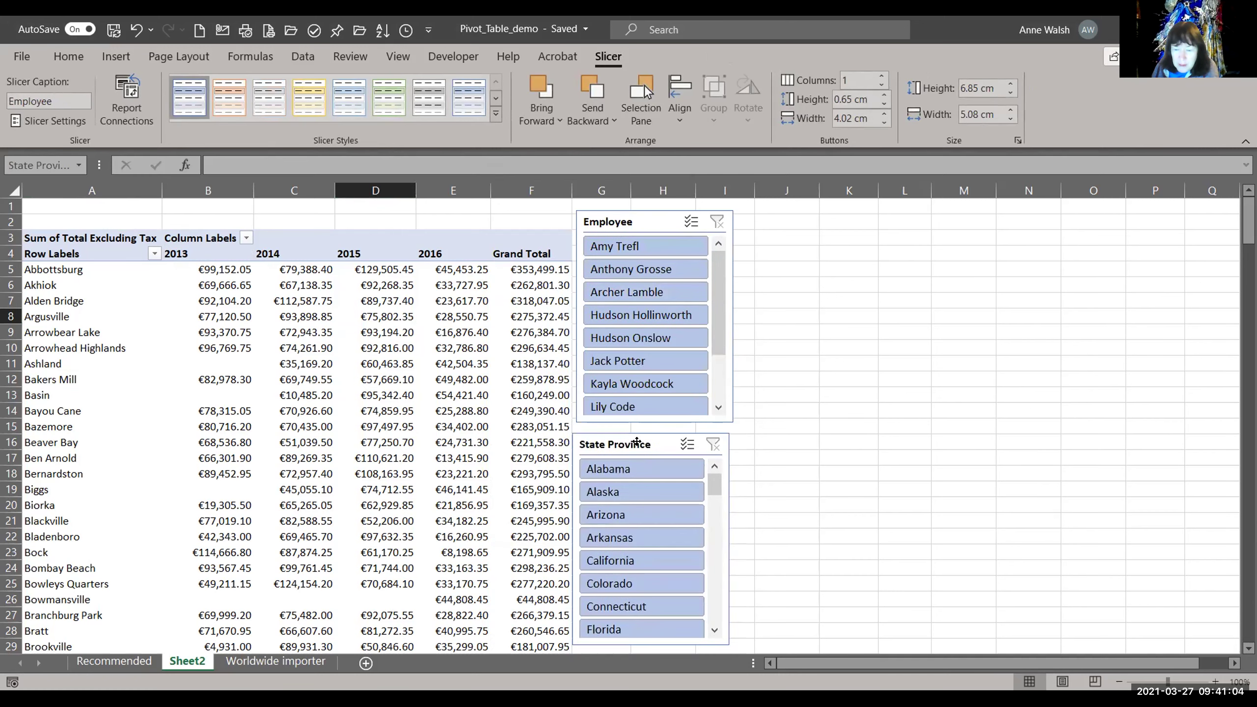
# Step: Lay out the Employee slicer in 5 columns at about 2.52 cm high and 15.9 cm wide, and move the State Province slicer beneath it
pyautogui.click(640, 221)
pyautogui.click(881, 75)
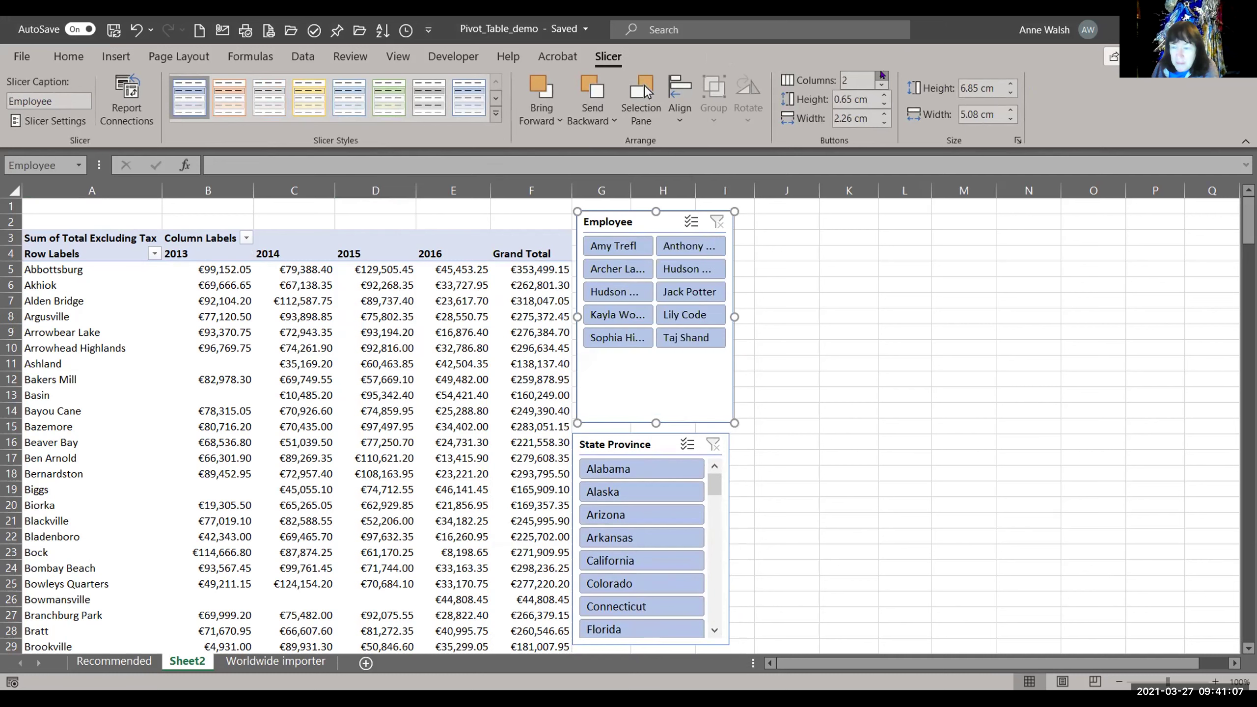
pyautogui.click(880, 75)
pyautogui.click(880, 74)
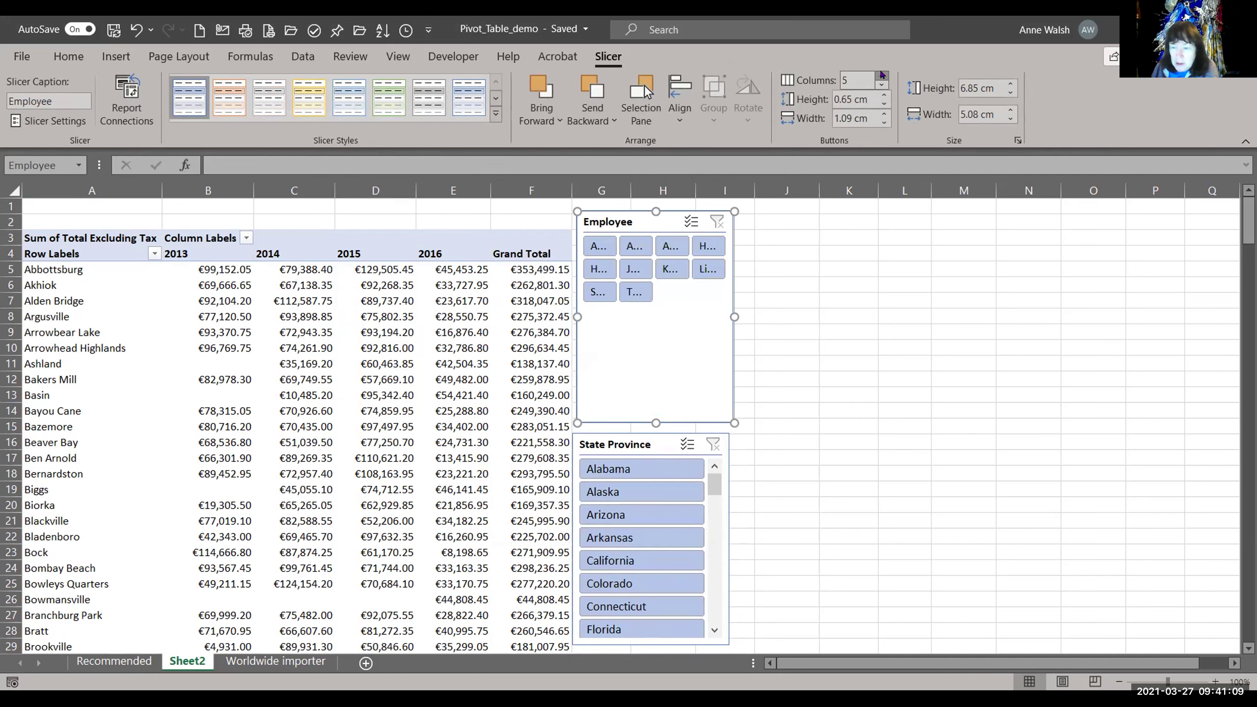
pyautogui.moveTo(655, 408); pyautogui.dragTo(650, 339)
pyautogui.moveTo(651, 409); pyautogui.dragTo(652, 276)
pyautogui.moveTo(729, 232); pyautogui.dragTo(1065, 237)
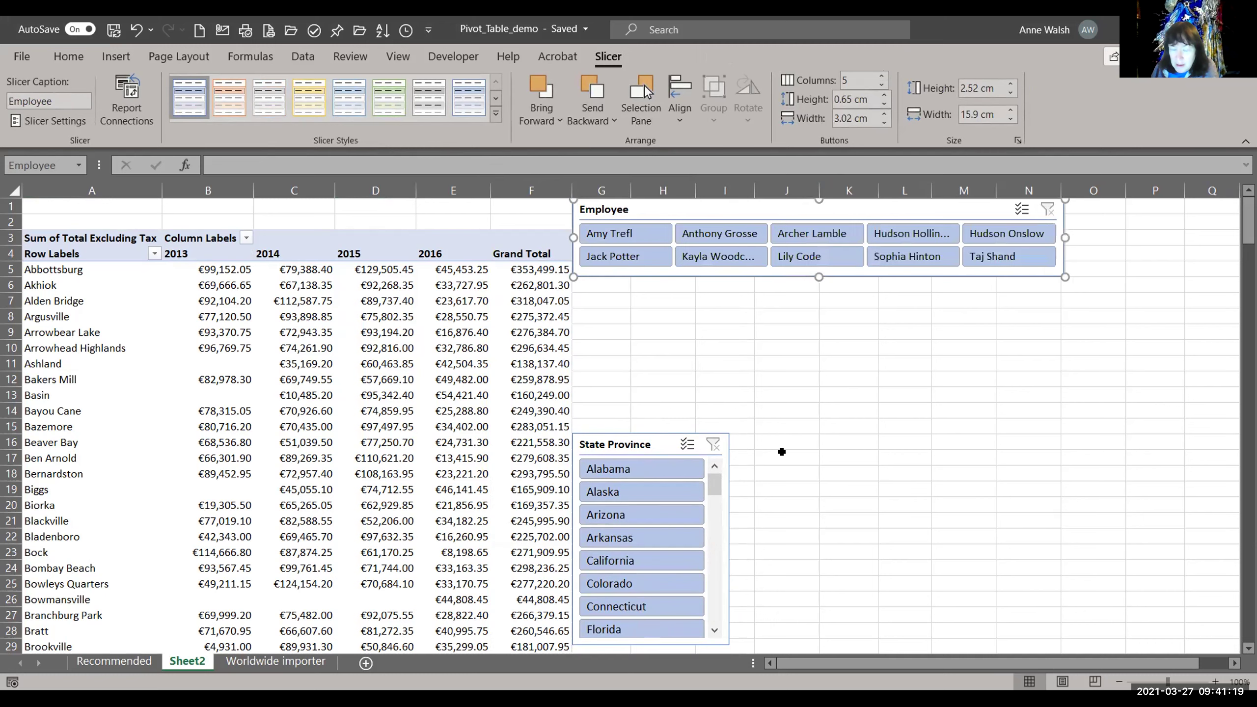
pyautogui.moveTo(638, 446); pyautogui.dragTo(650, 320)
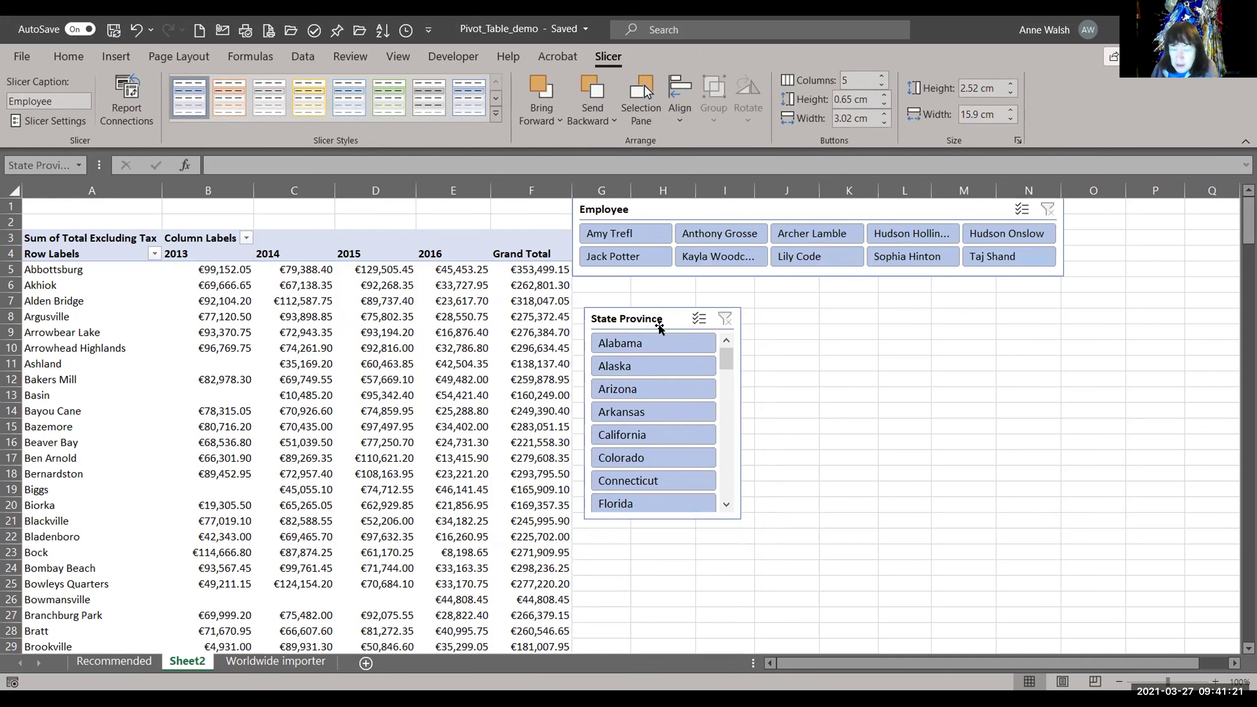
# Step: Filter the PivotTable to the first listed employee, trying Alabama and Alaska before clearing the State Province filter, and move that slicer closer to the Employee slicer
pyautogui.click(657, 340)
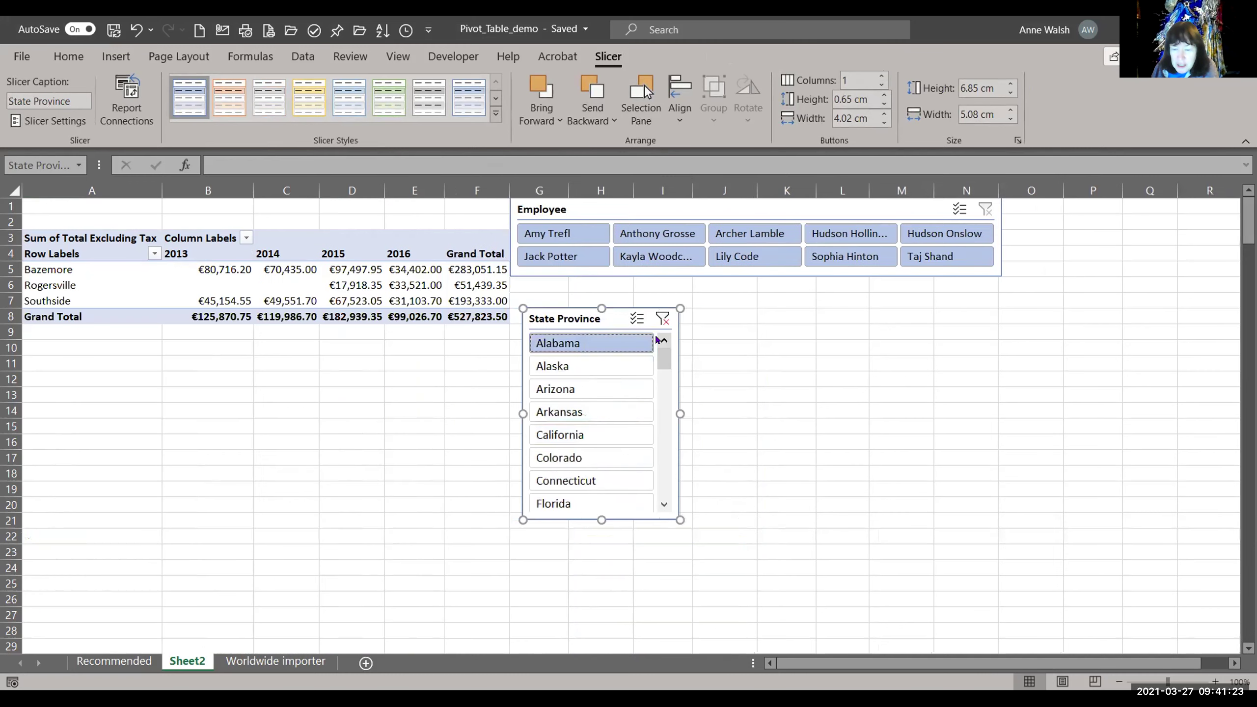
pyautogui.click(559, 231)
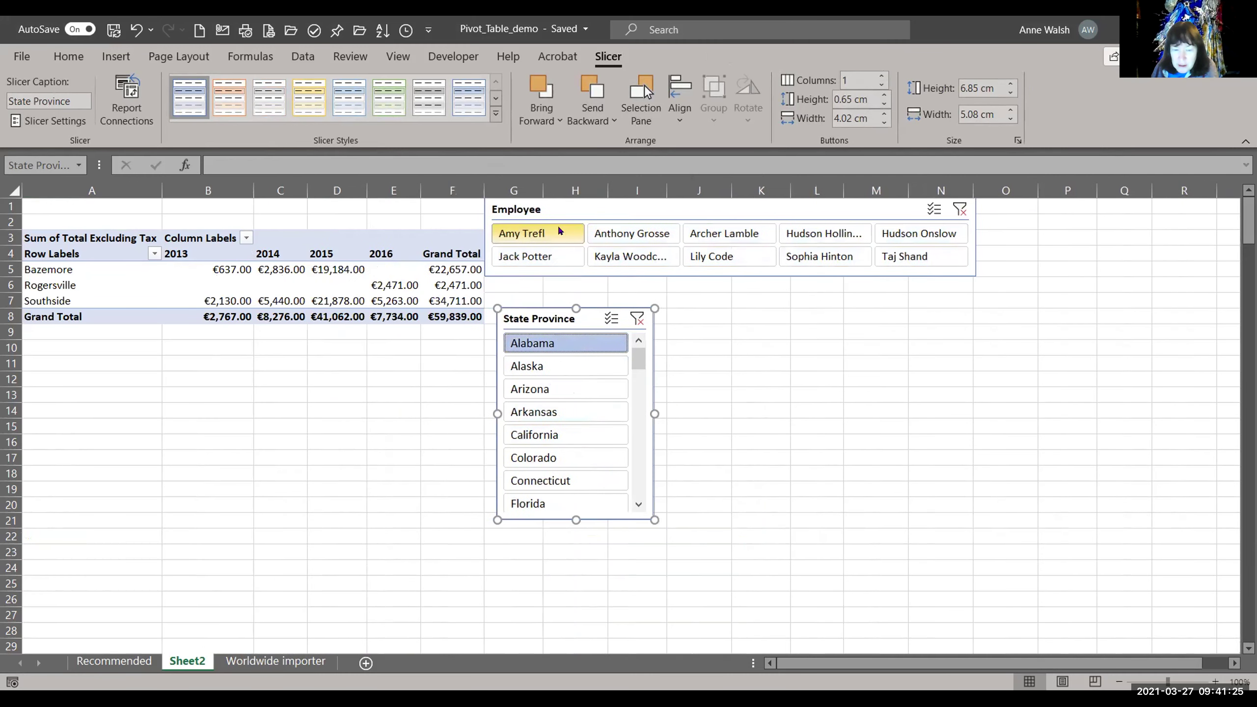
pyautogui.click(572, 376)
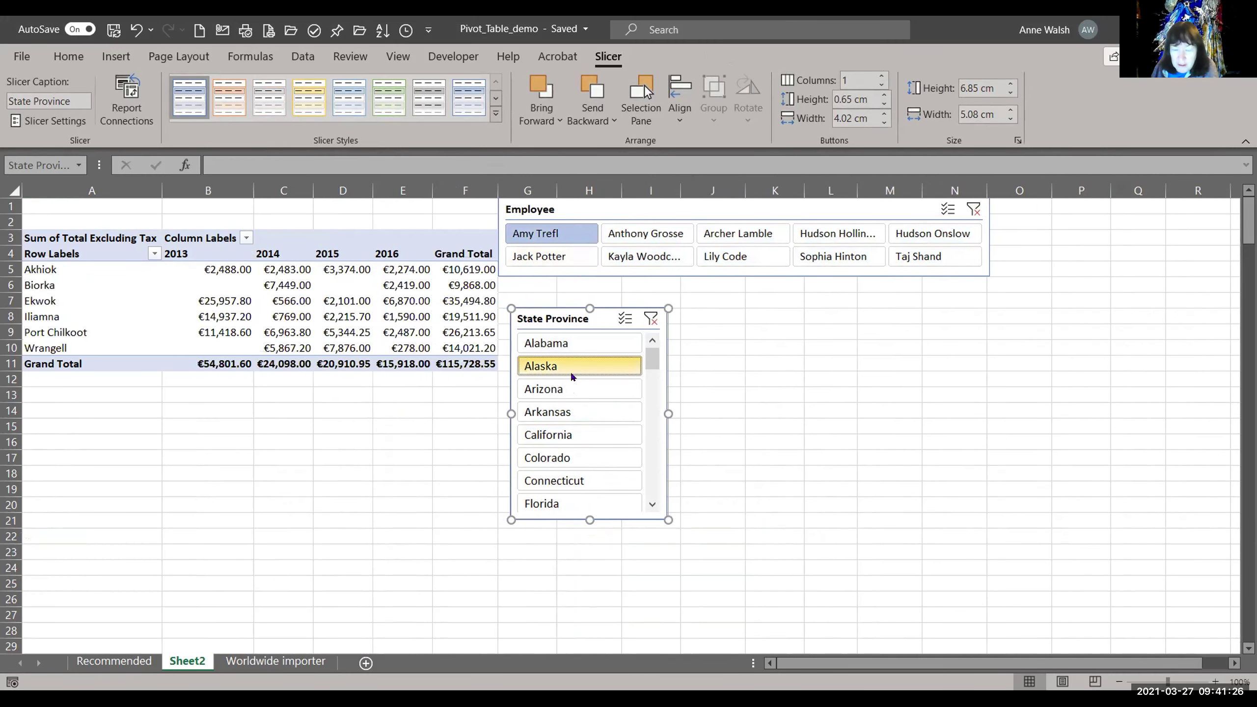
pyautogui.click(649, 319)
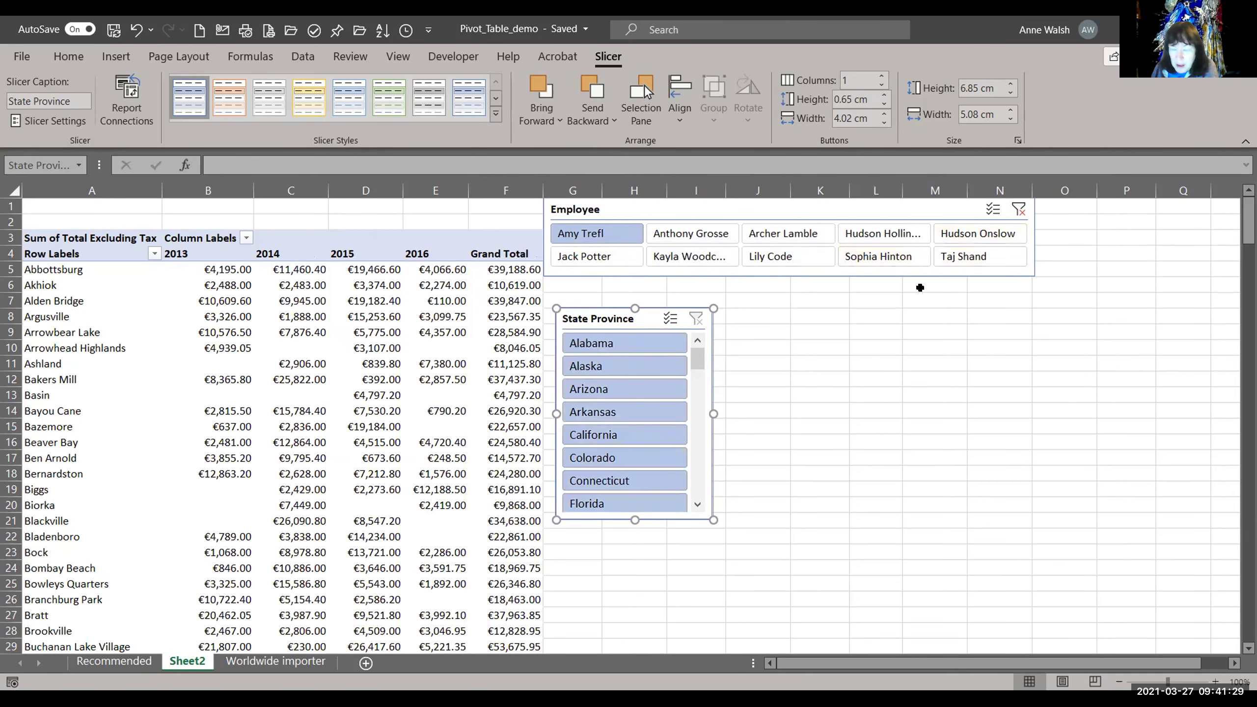
pyautogui.moveTo(607, 322); pyautogui.dragTo(622, 297)
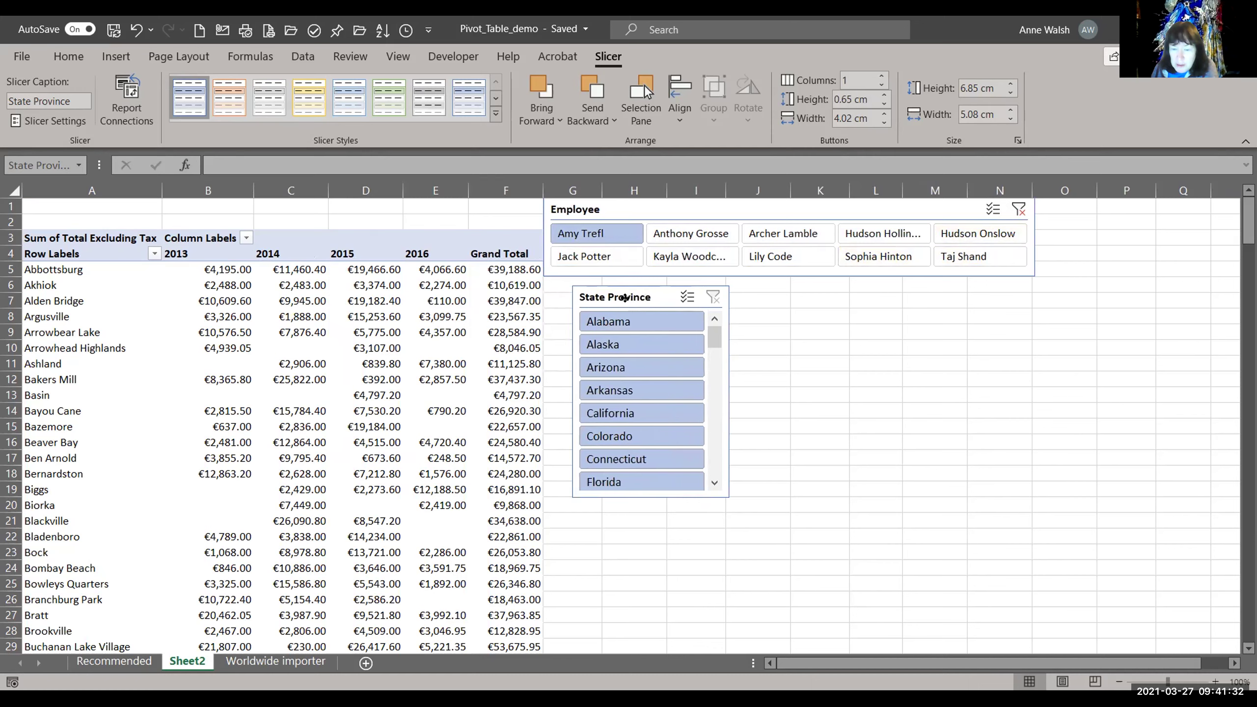
pyautogui.click(448, 358)
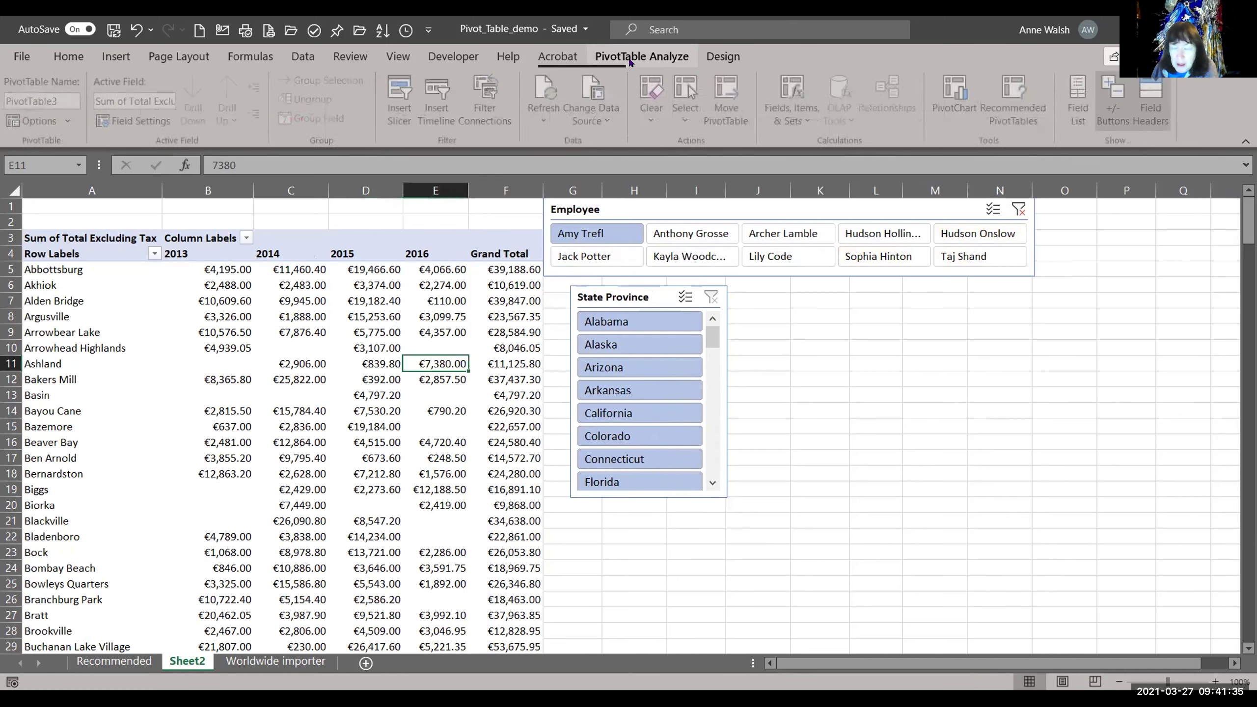
# Step: Insert a stacked column PivotChart from the city PivotTable and place it beside the State Province slicer, below the Employee slicer
pyautogui.click(958, 100)
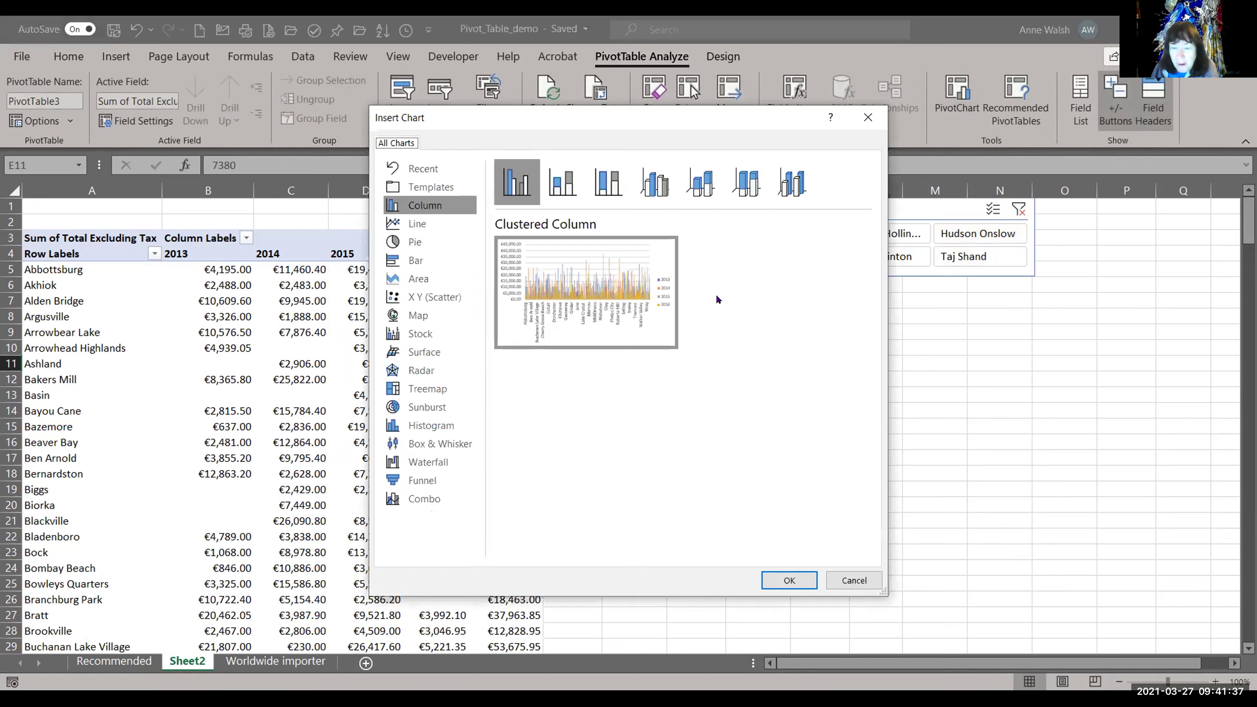
pyautogui.click(563, 182)
pyautogui.click(788, 580)
pyautogui.moveTo(565, 322); pyautogui.dragTo(878, 309)
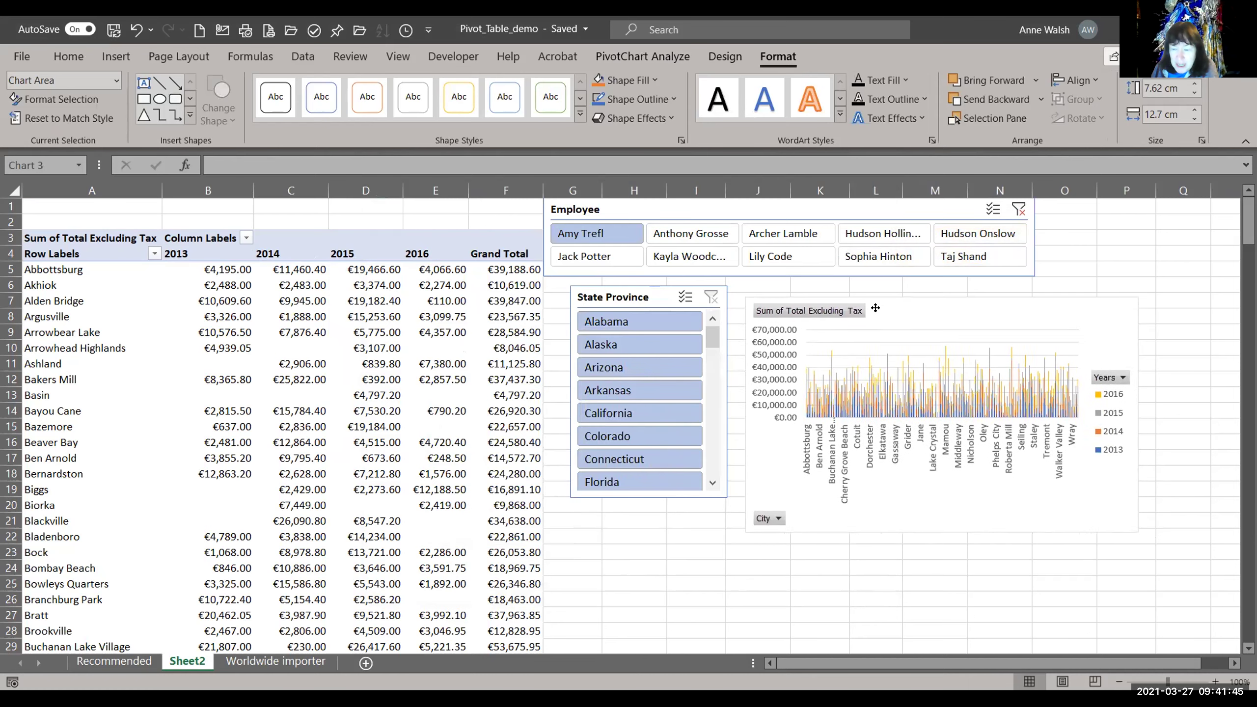
# Step: Filter the PivotTable and chart to the second listed employee and Alabama, and clear both the Employee and State Province filters
pyautogui.click(703, 233)
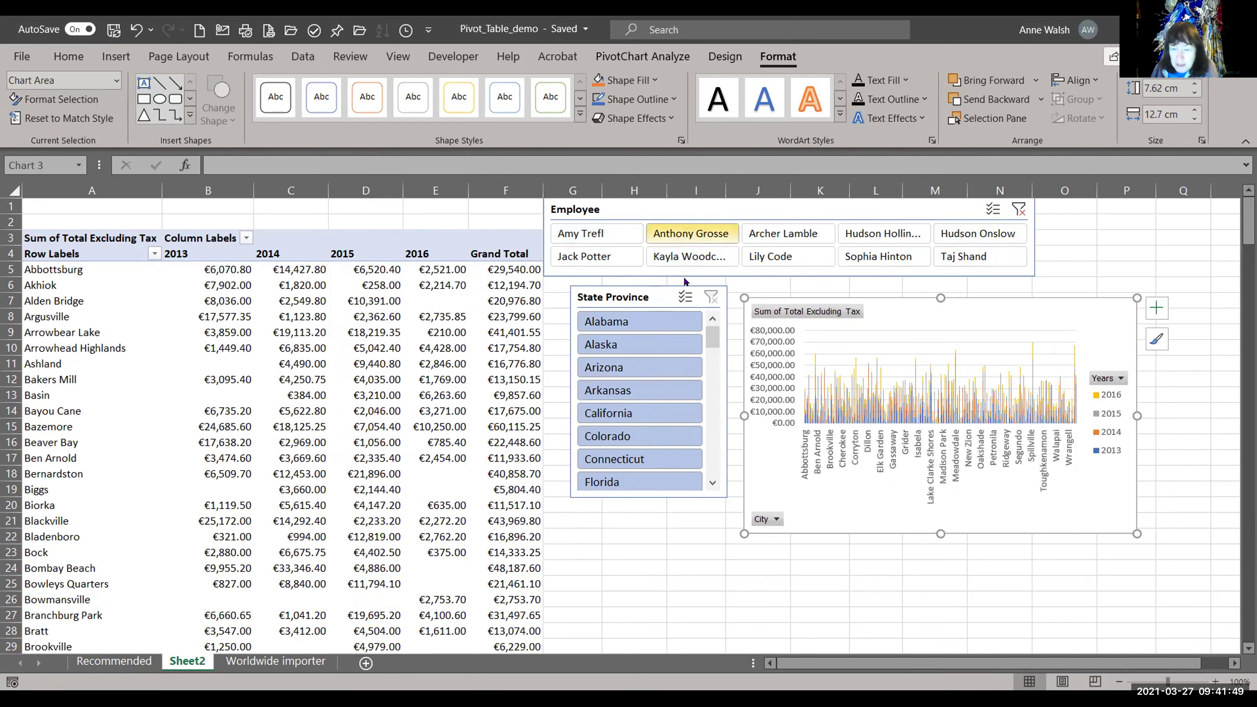
pyautogui.click(639, 321)
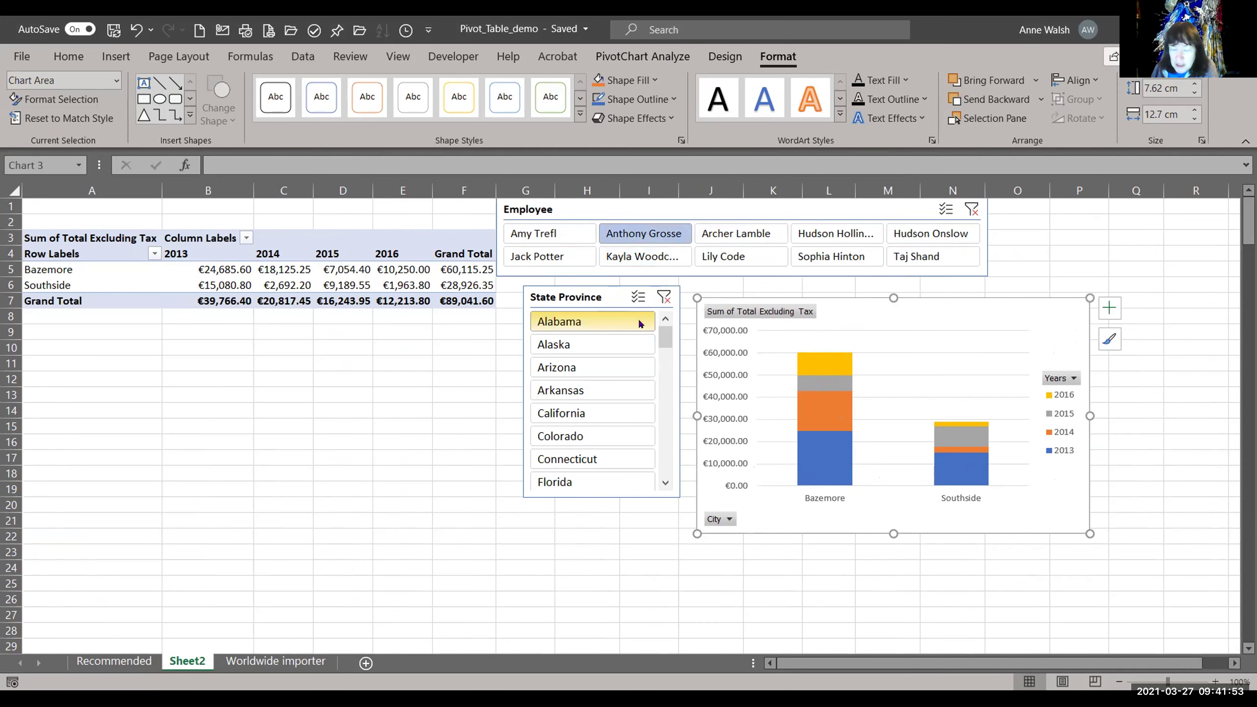
pyautogui.click(971, 210)
pyautogui.click(678, 297)
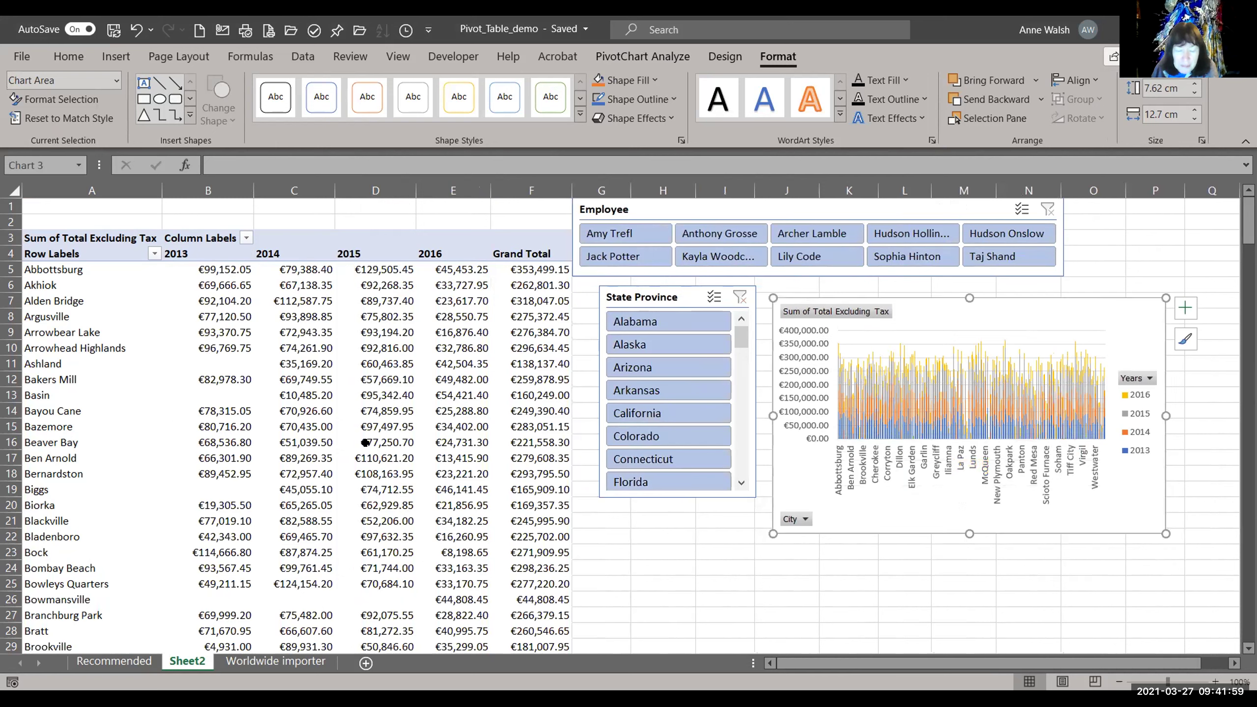
# Step: Rename the sheet holding the city PivotTable as Scratch
pyautogui.doubleClick(195, 661)
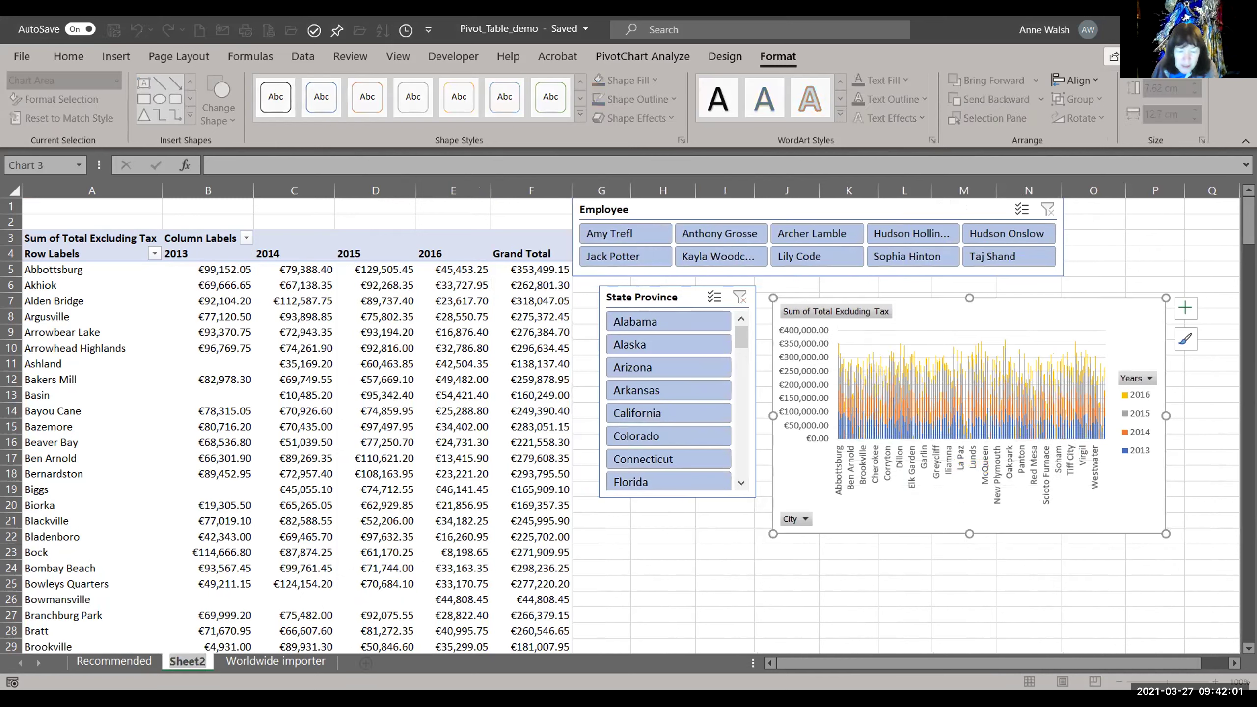
pyautogui.write('Scratch')
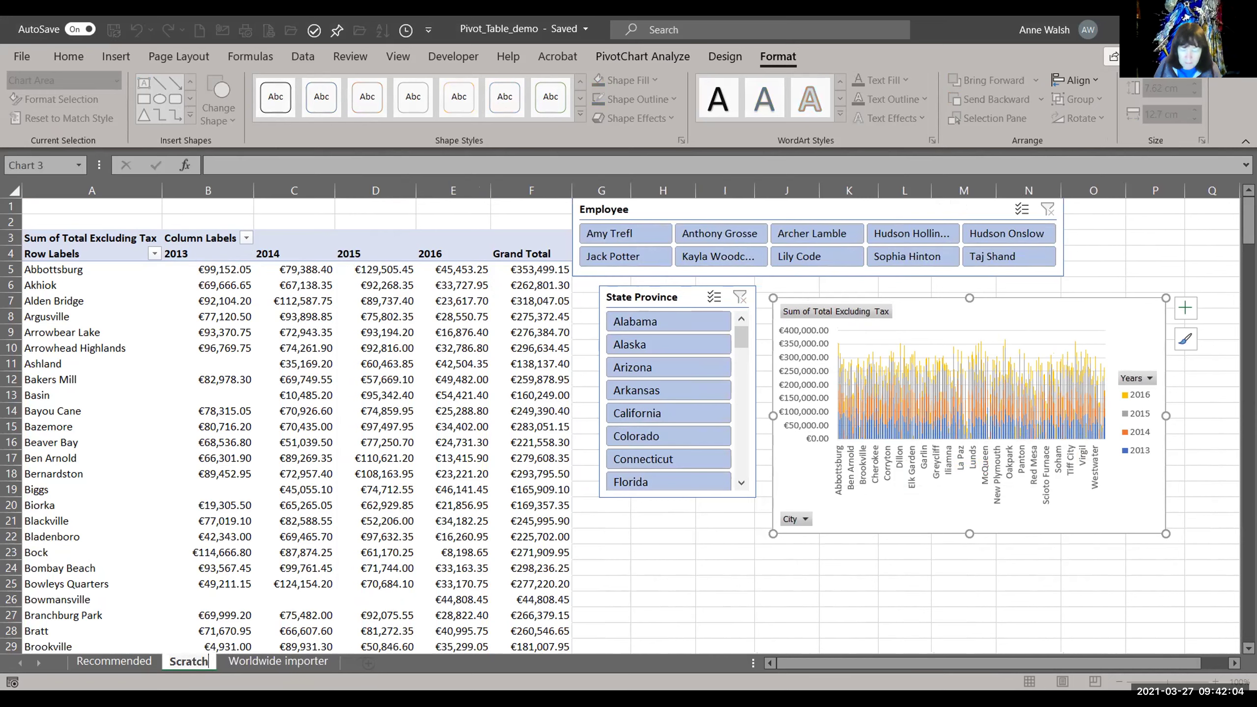
pyautogui.press('Return')
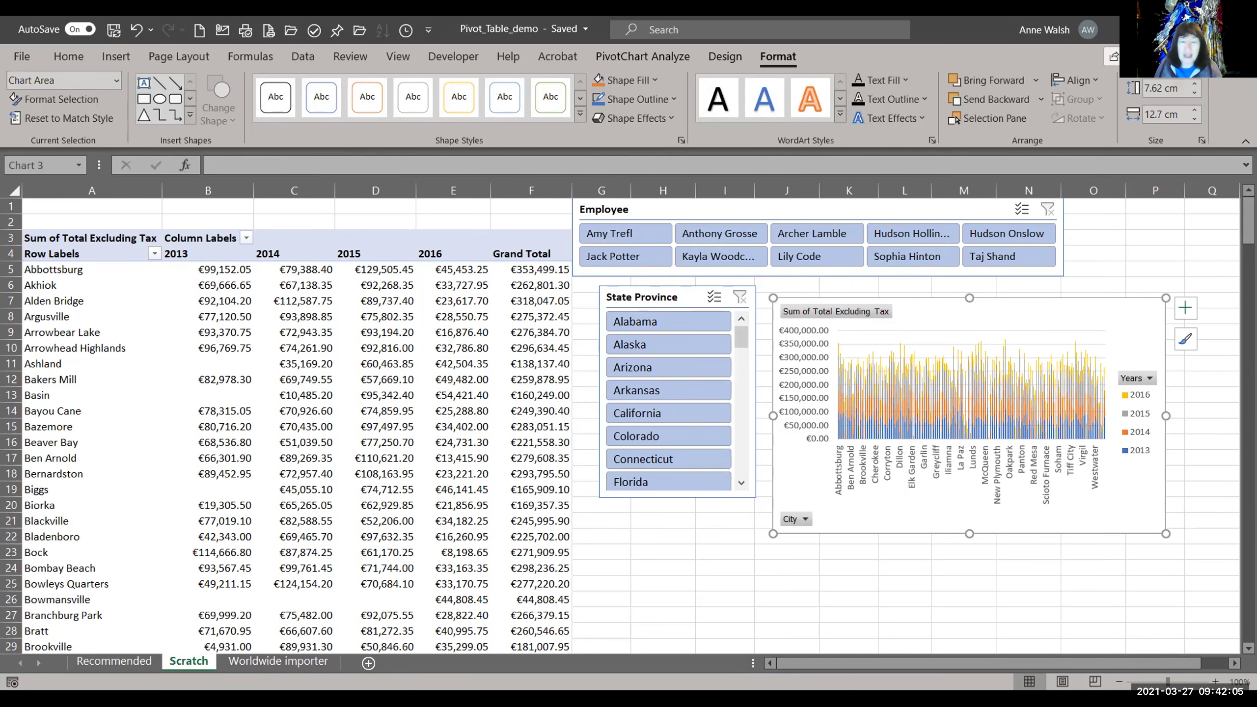
pyautogui.click(260, 428)
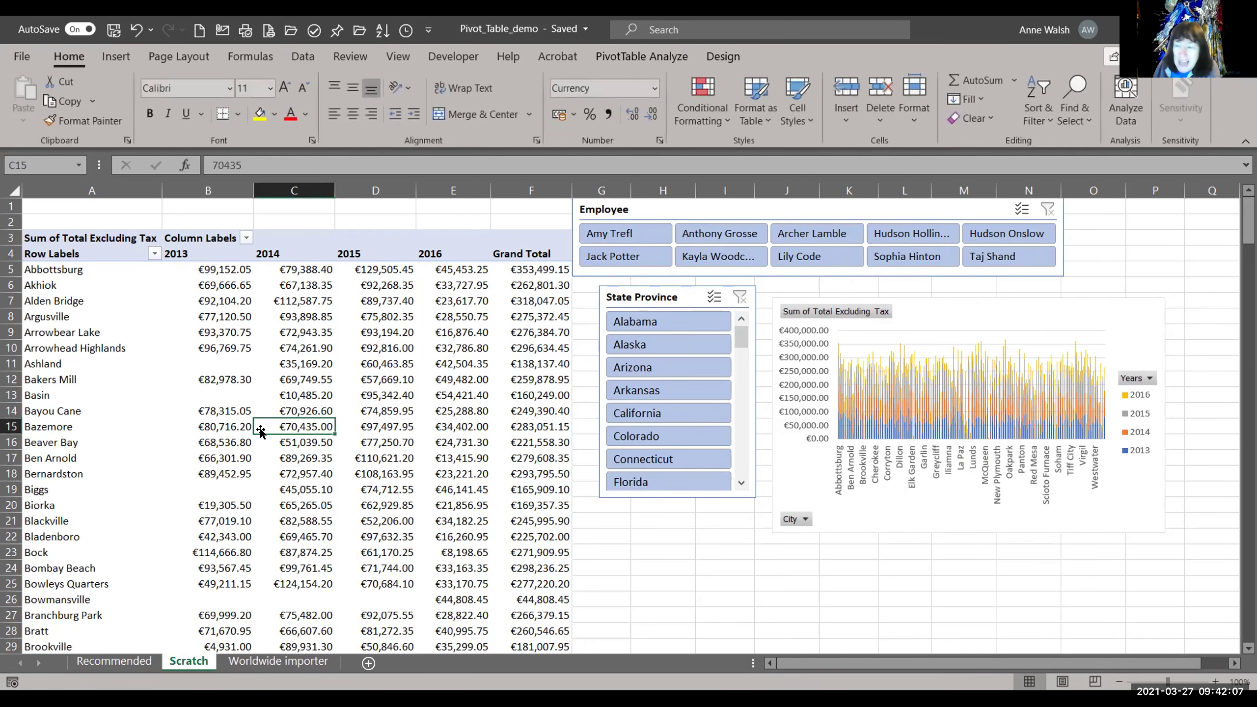
# Step: Add a new record directly below the last row of the Worldwide importer table, with Galway as the City
pyautogui.click(300, 663)
pyautogui.click(89, 490)
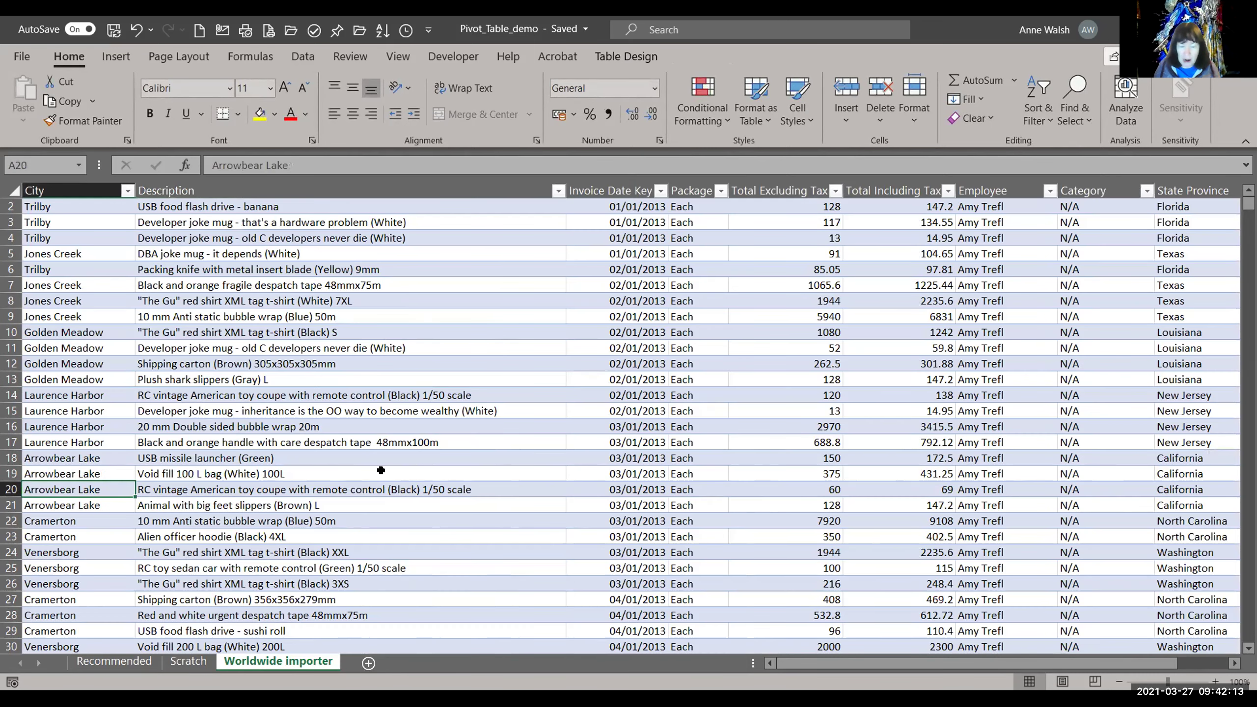
pyautogui.hotkey('ctrl', 'Down')
pyautogui.scroll(-2, 393, 466)
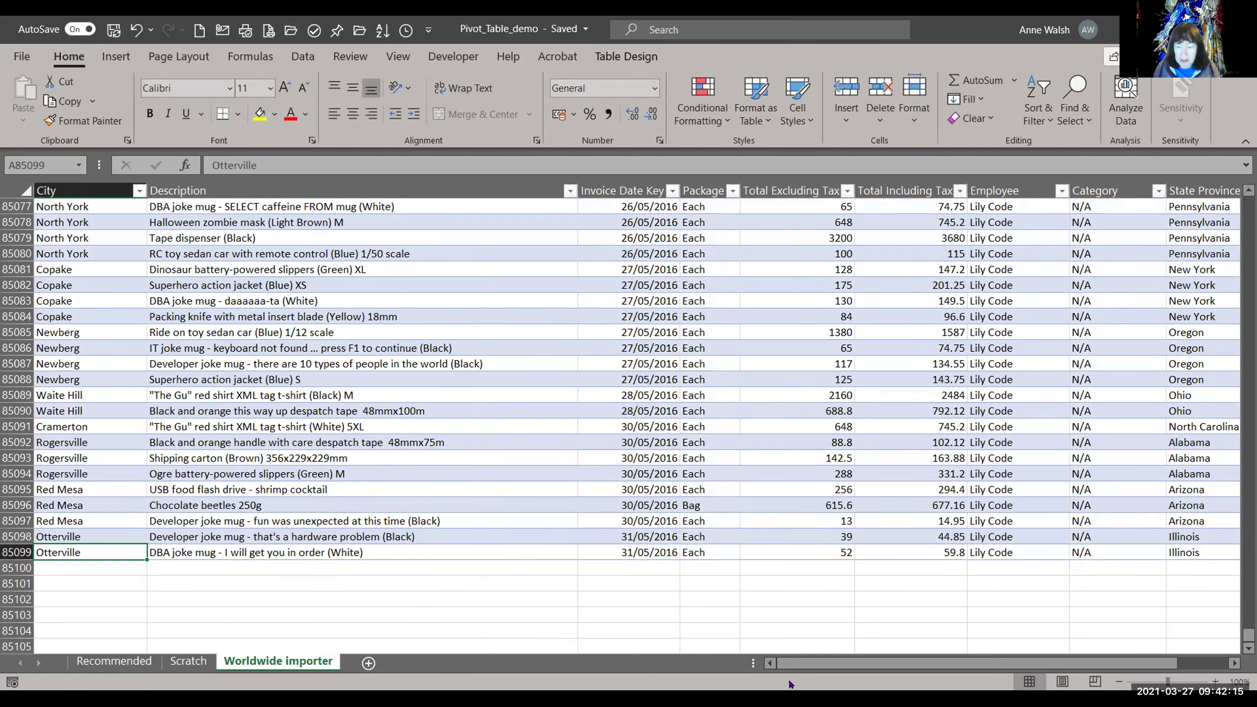
pyautogui.moveTo(812, 665); pyautogui.dragTo(857, 664)
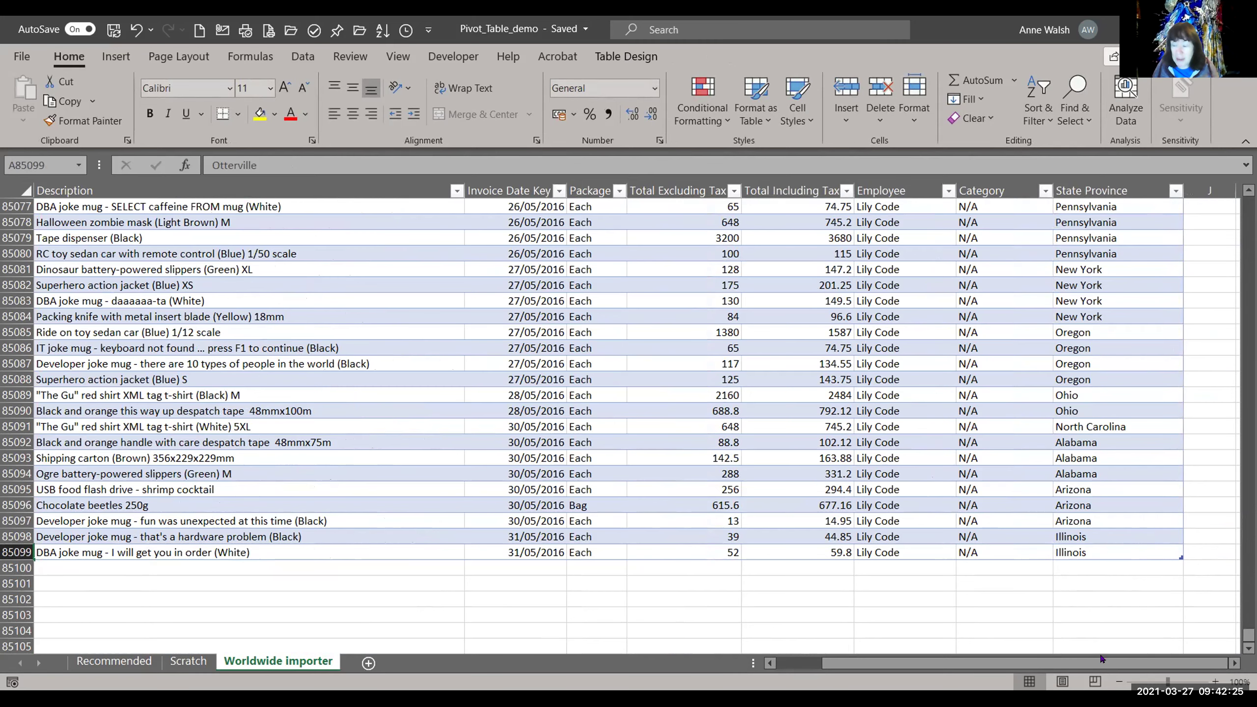
pyautogui.moveTo(1095, 660); pyautogui.dragTo(1049, 661)
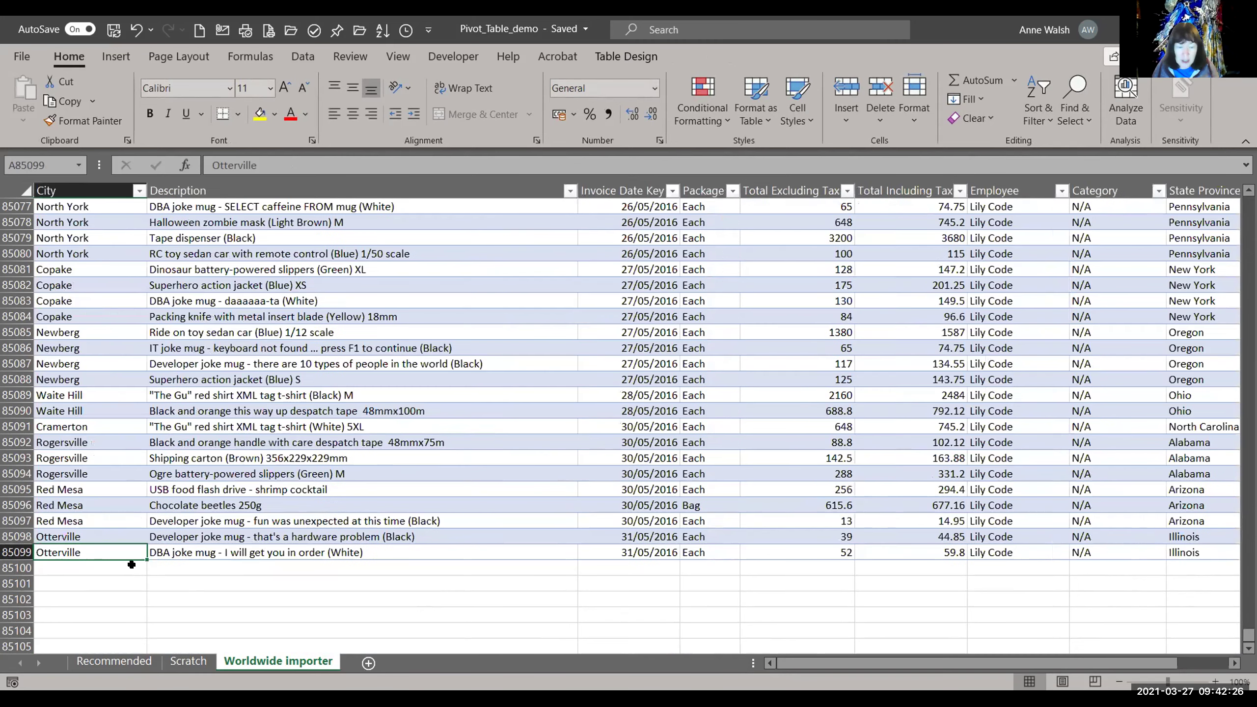
pyautogui.click(104, 564)
pyautogui.write('Galwa')
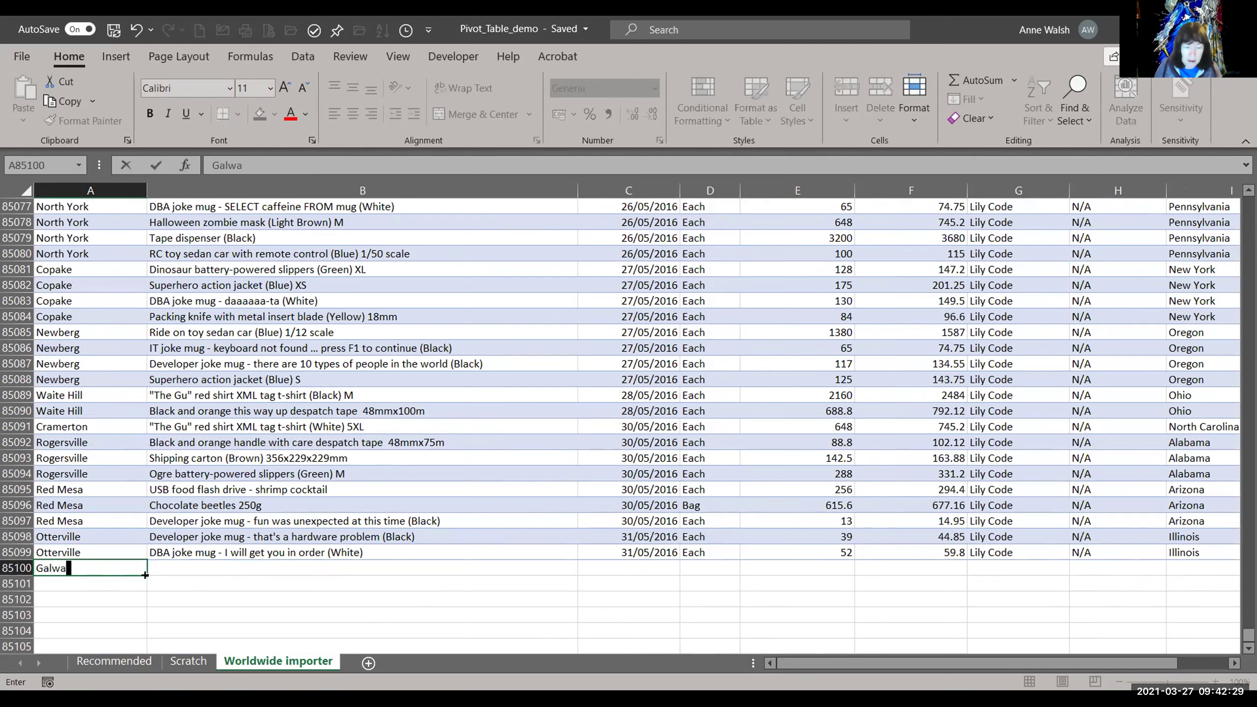
pyautogui.write('y')
# Step: Enter the description "Don't get me started" and the invoice date 27/03/2016 for the Galway record
pyautogui.click(237, 576)
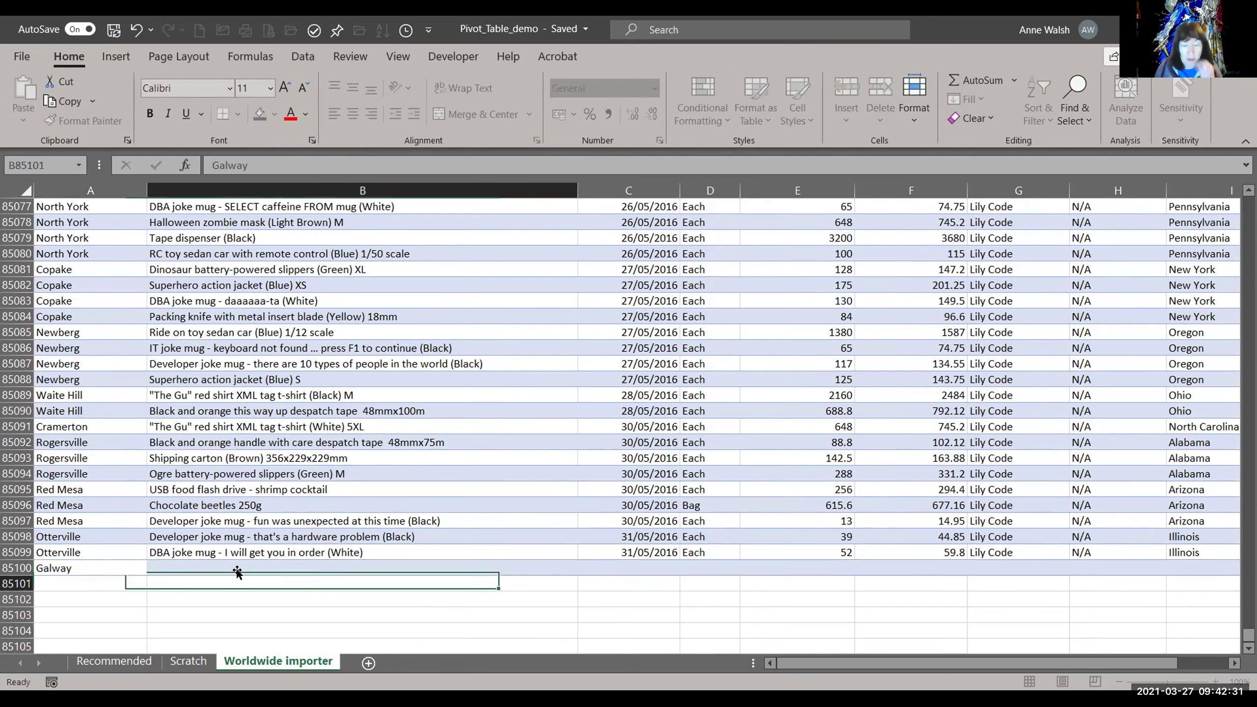
pyautogui.click(259, 562)
pyautogui.write("Don't get m")
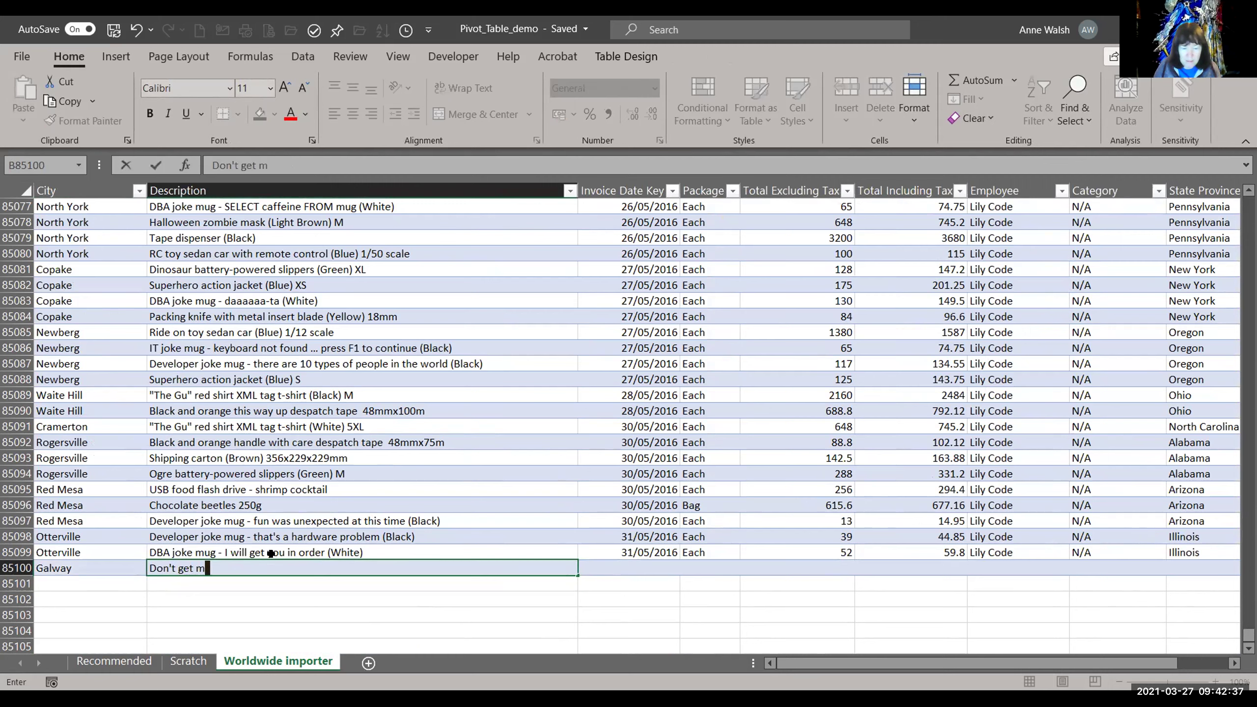
pyautogui.write('e started')
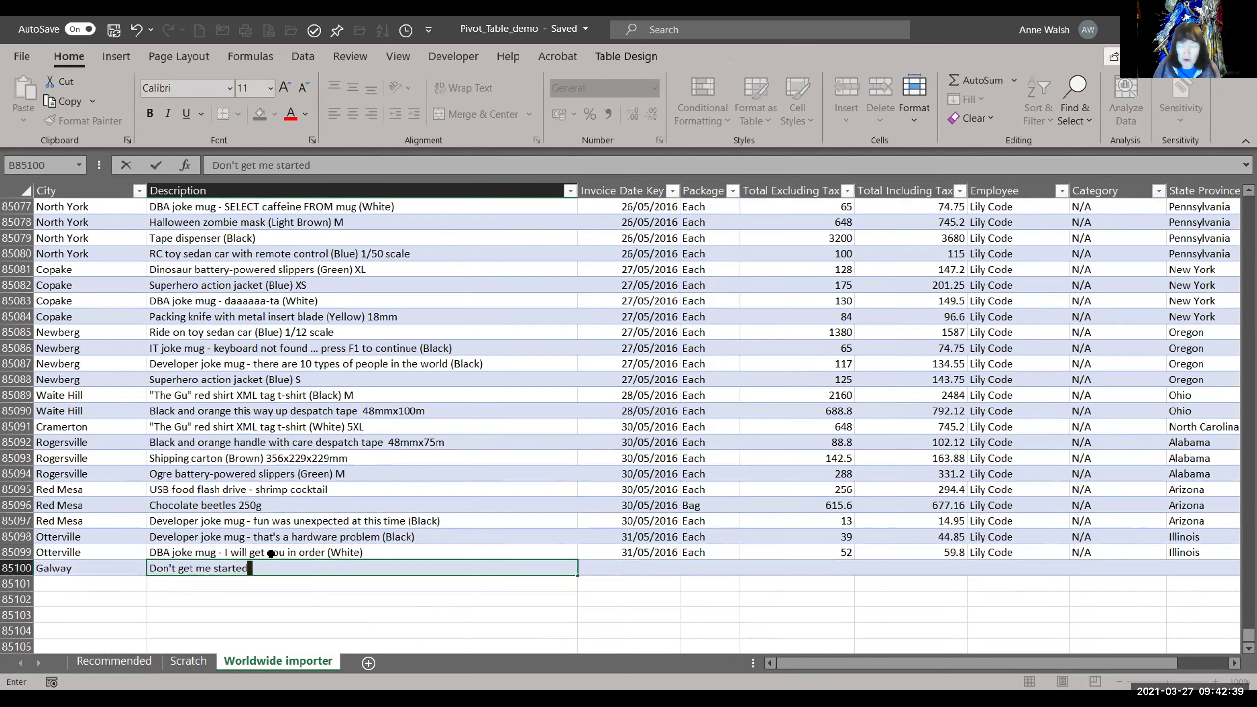
pyautogui.click(662, 566)
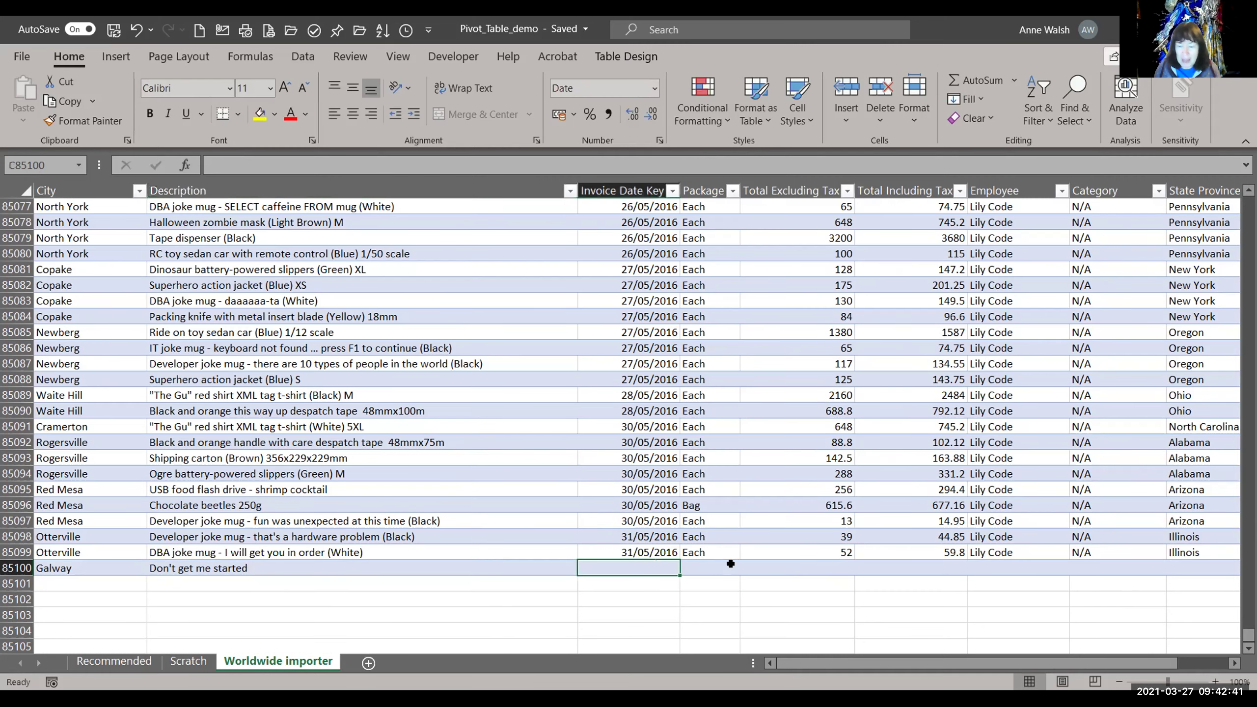
pyautogui.write('27')
pyautogui.write('/03/20')
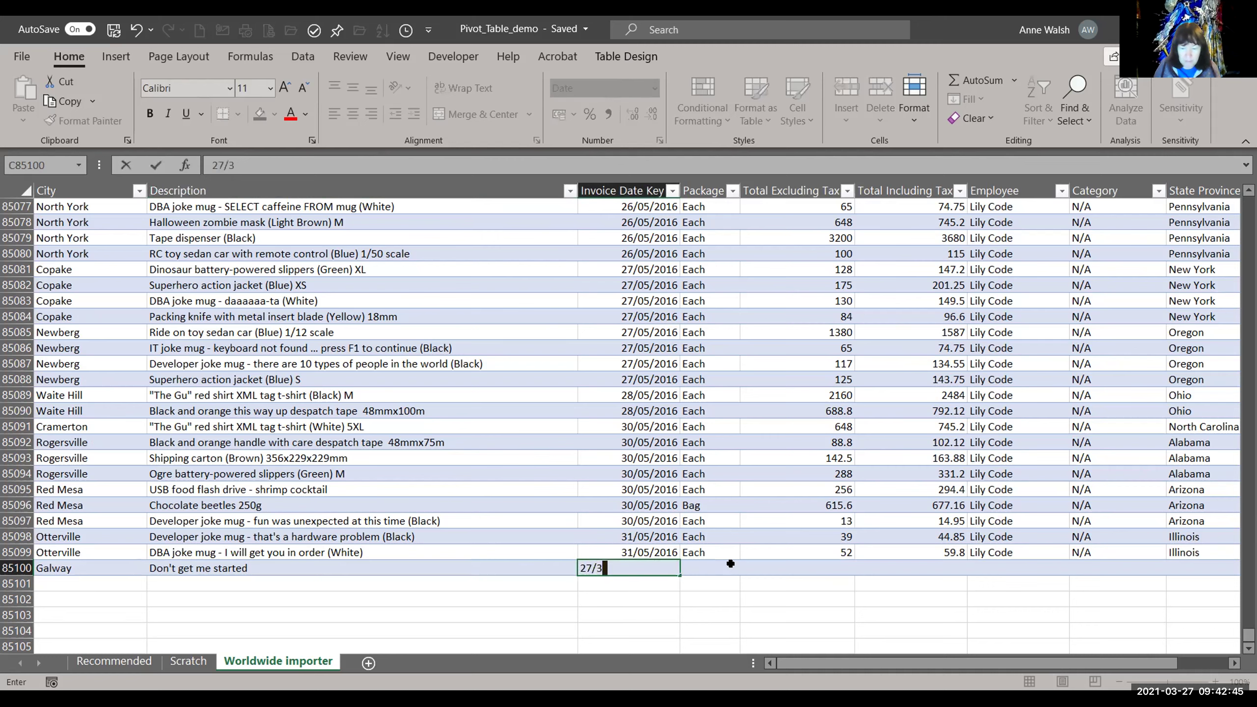
pyautogui.write('16')
# Step: Set the Galway record's Package to Each, Total Excluding Tax to 50 and Total Including Tax to 60
pyautogui.click(708, 565)
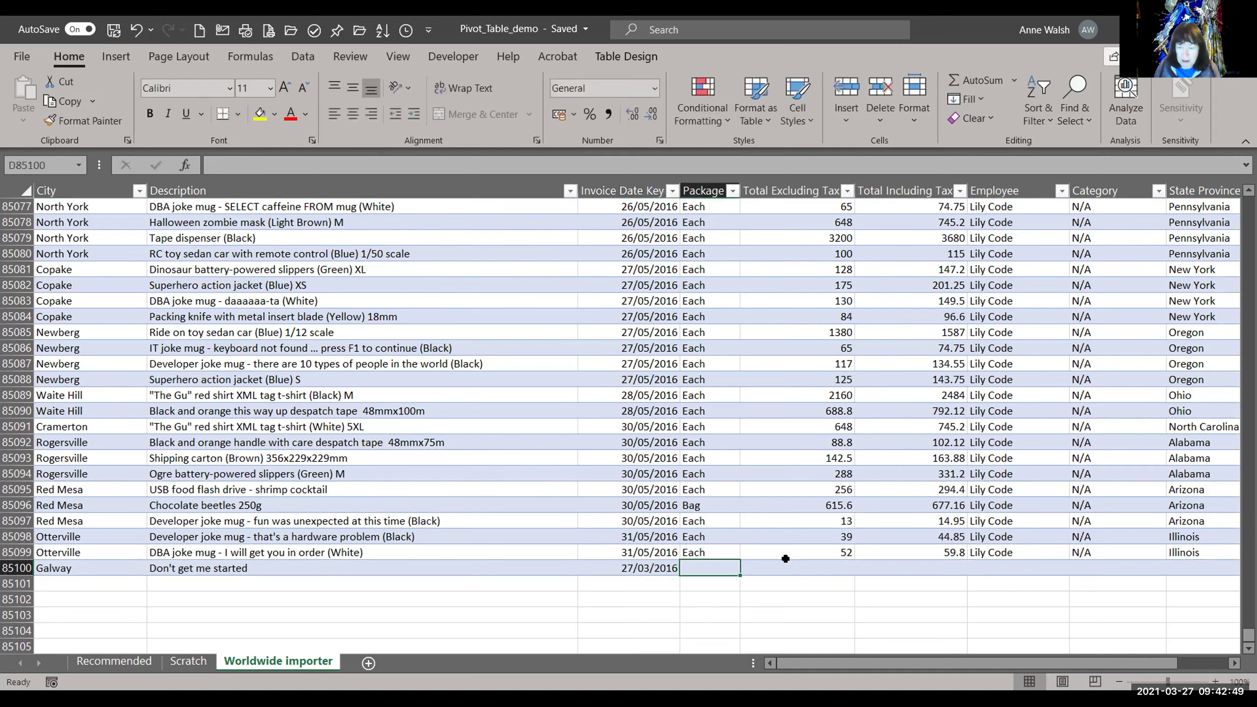
pyautogui.write('each')
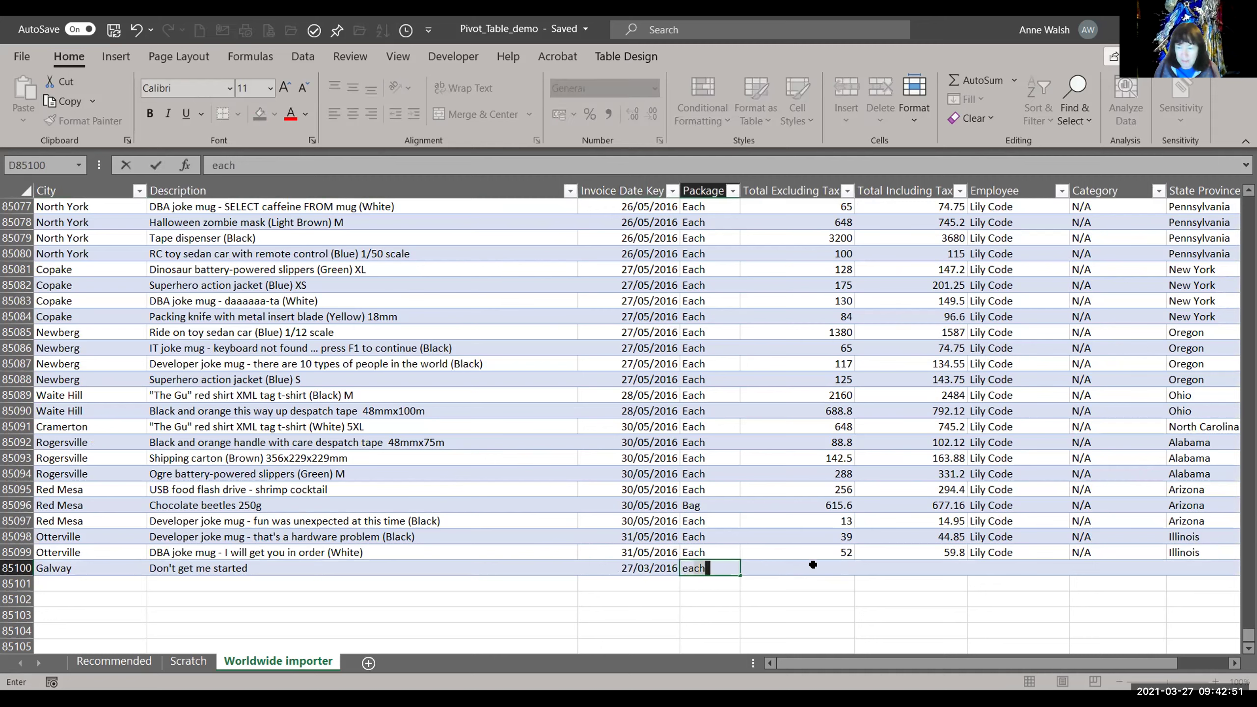
pyautogui.press('Tab')
pyautogui.write('50')
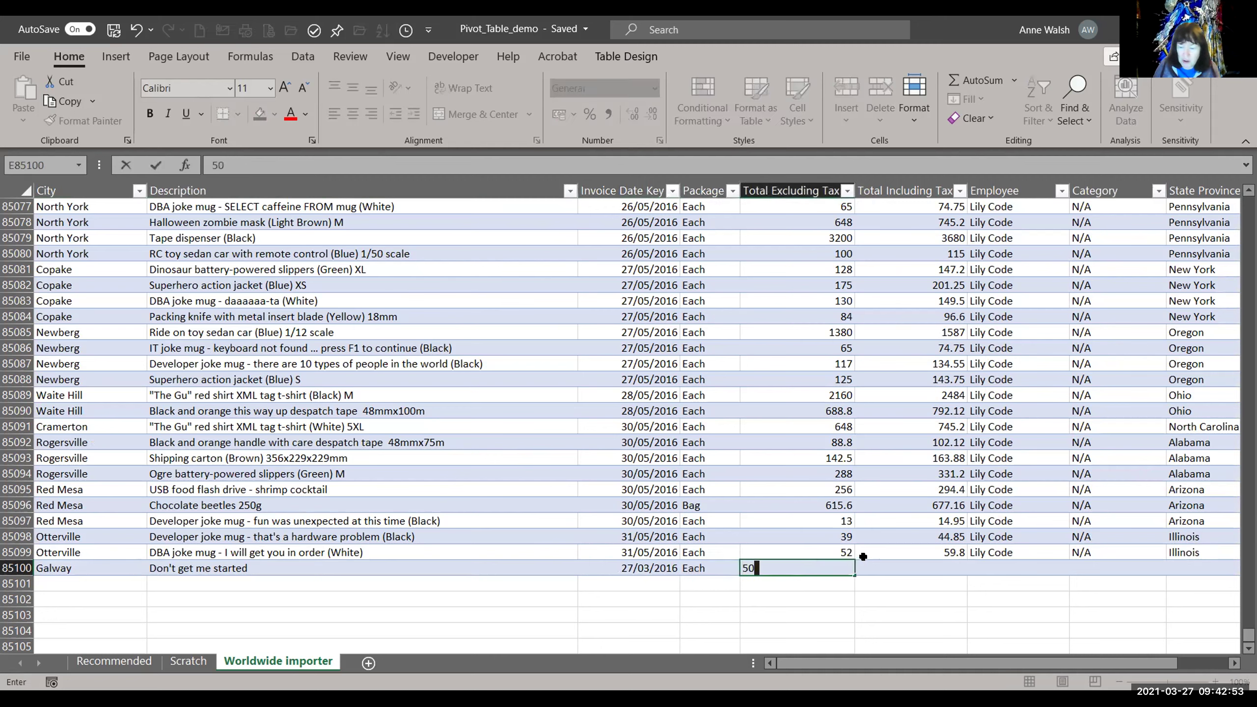
pyautogui.press('Tab')
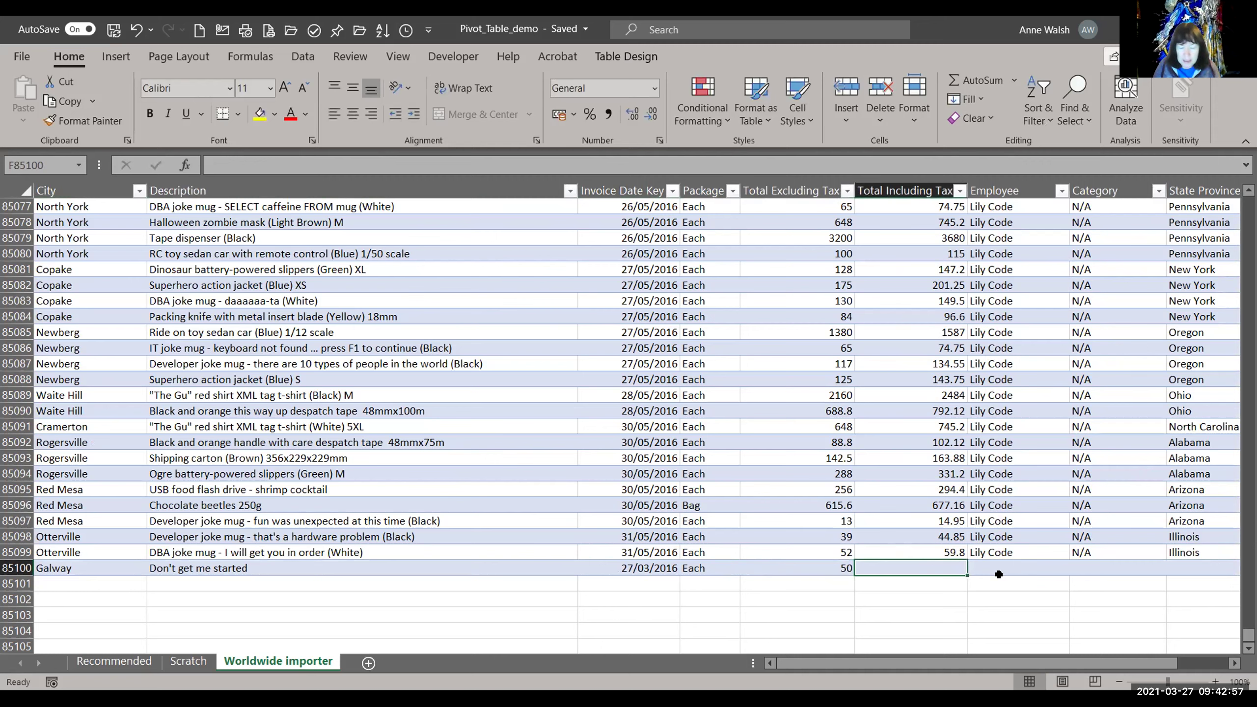
pyautogui.write('60')
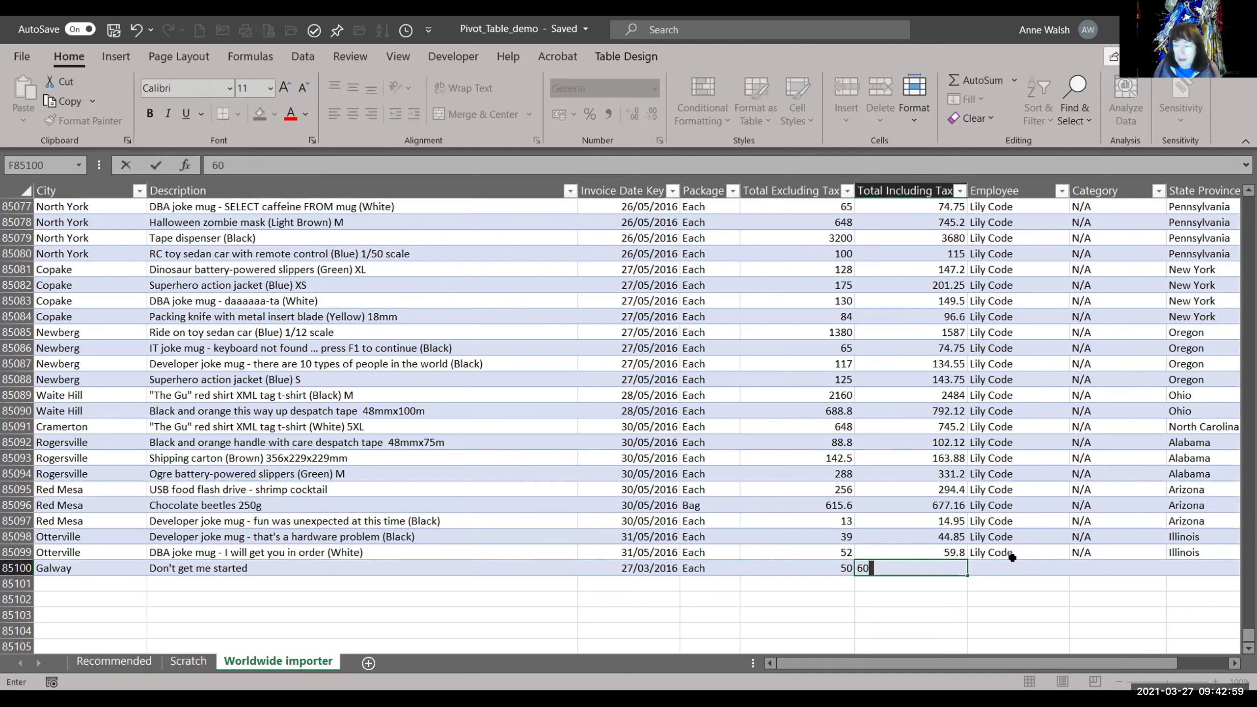
pyautogui.press('Tab')
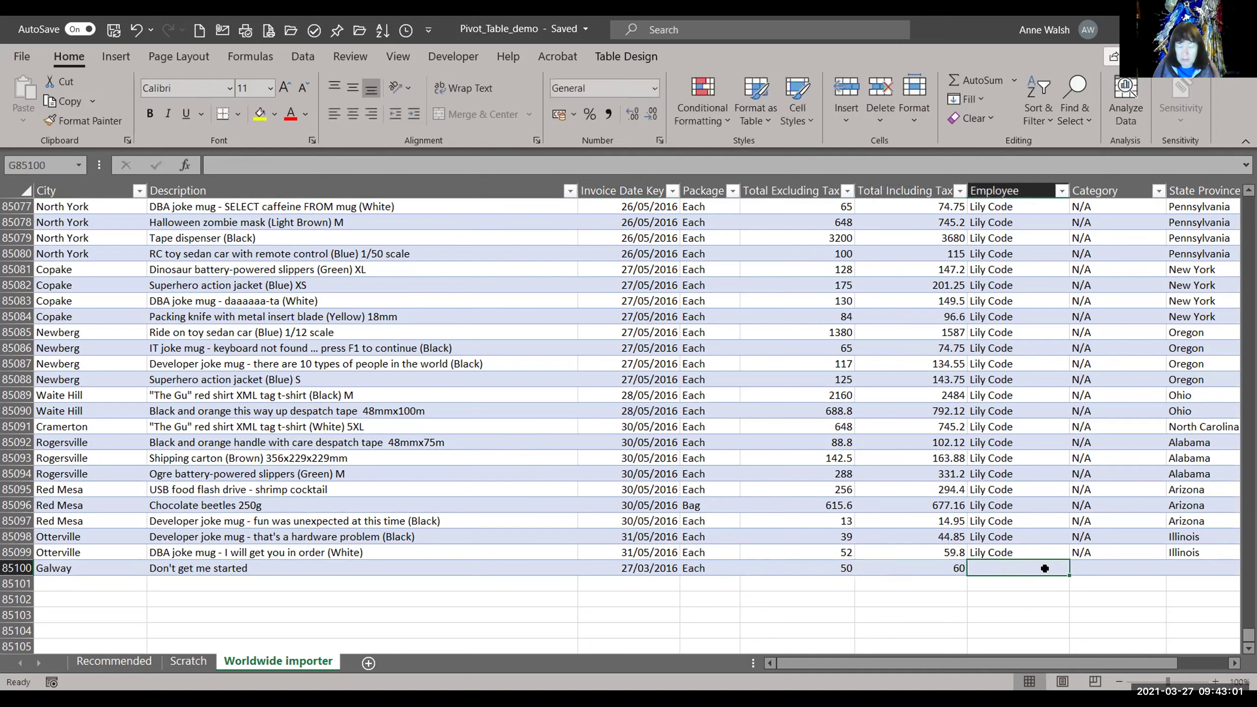
# Step: Enter the employee's full name and the category Other for the Galway record
pyautogui.write('Bryan Cranston')
pyautogui.press('Tab')
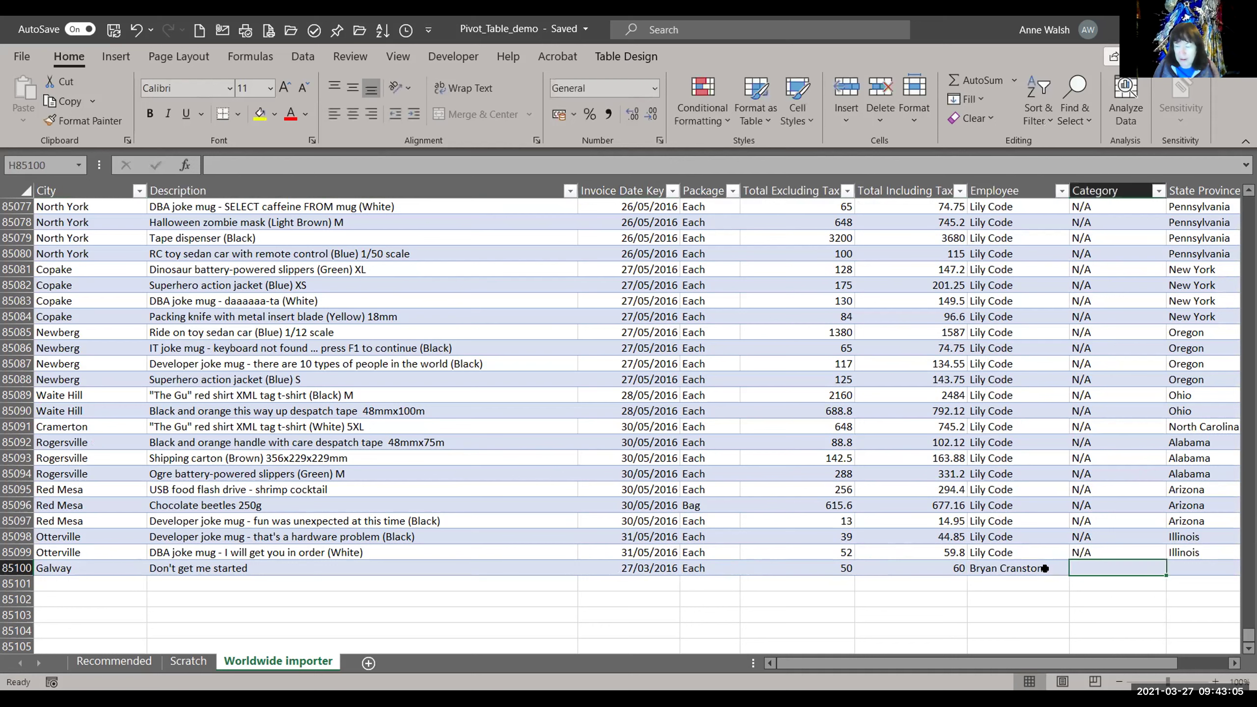
pyautogui.write('N')
pyautogui.press('BackSpace')
pyautogui.press('BackSpace')
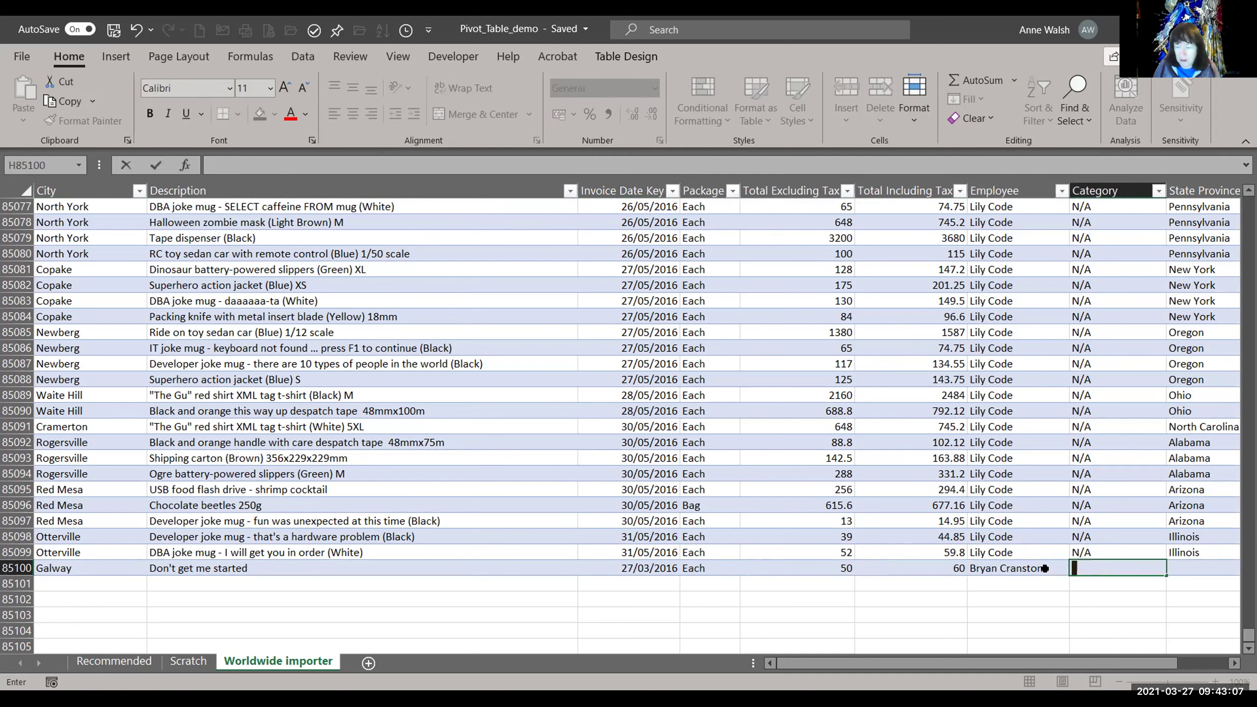
pyautogui.write('Other')
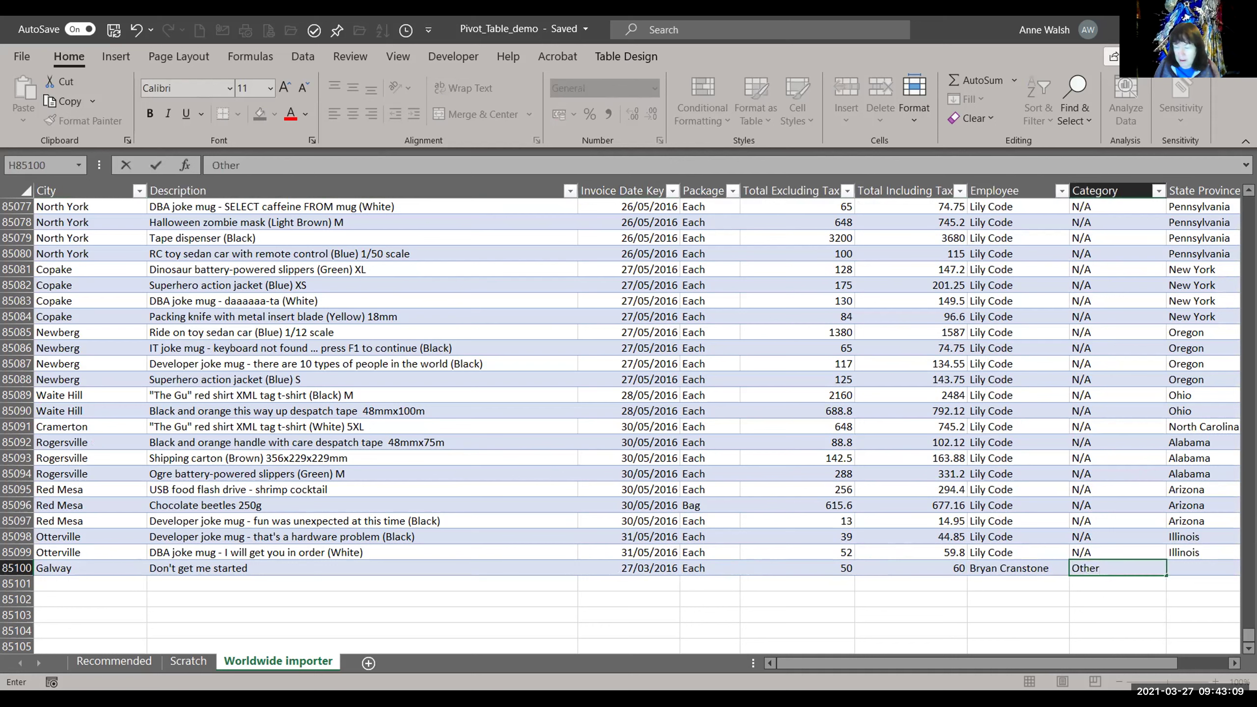
# Step: Complete the Galway record with Connacht as the State Province
pyautogui.hscroll(5, 791, 558)
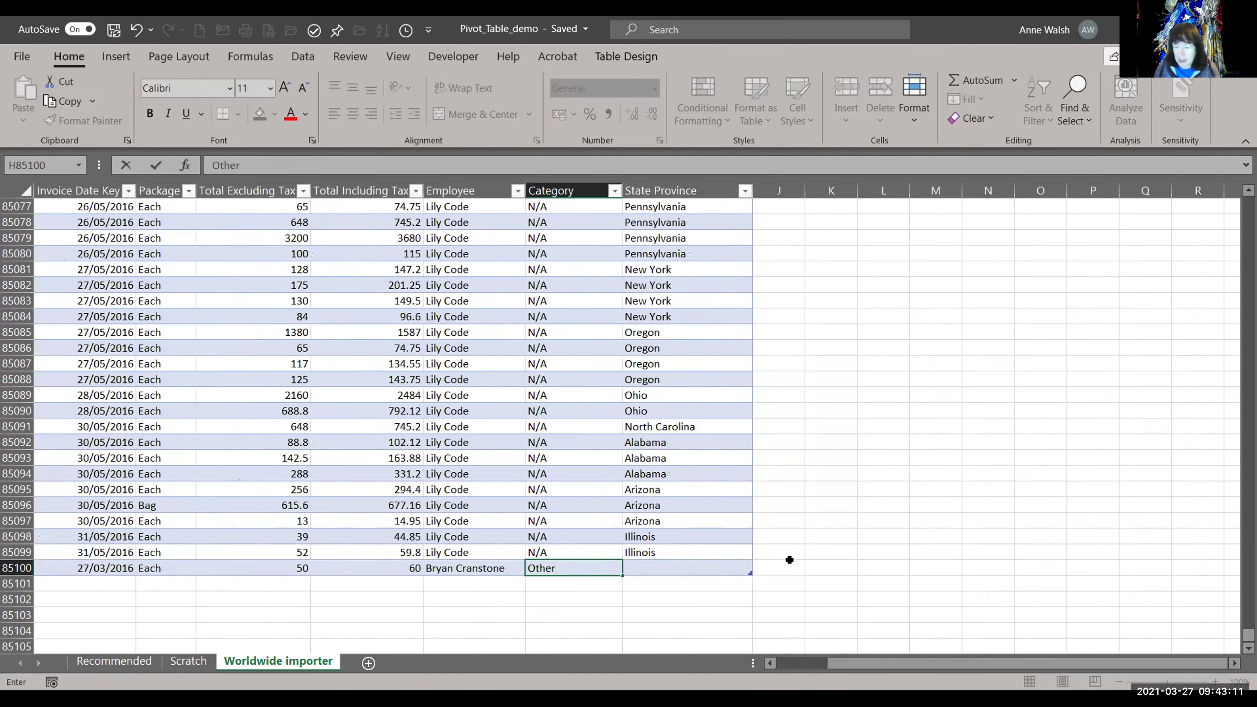
pyautogui.press('Tab')
pyautogui.write('Connar')
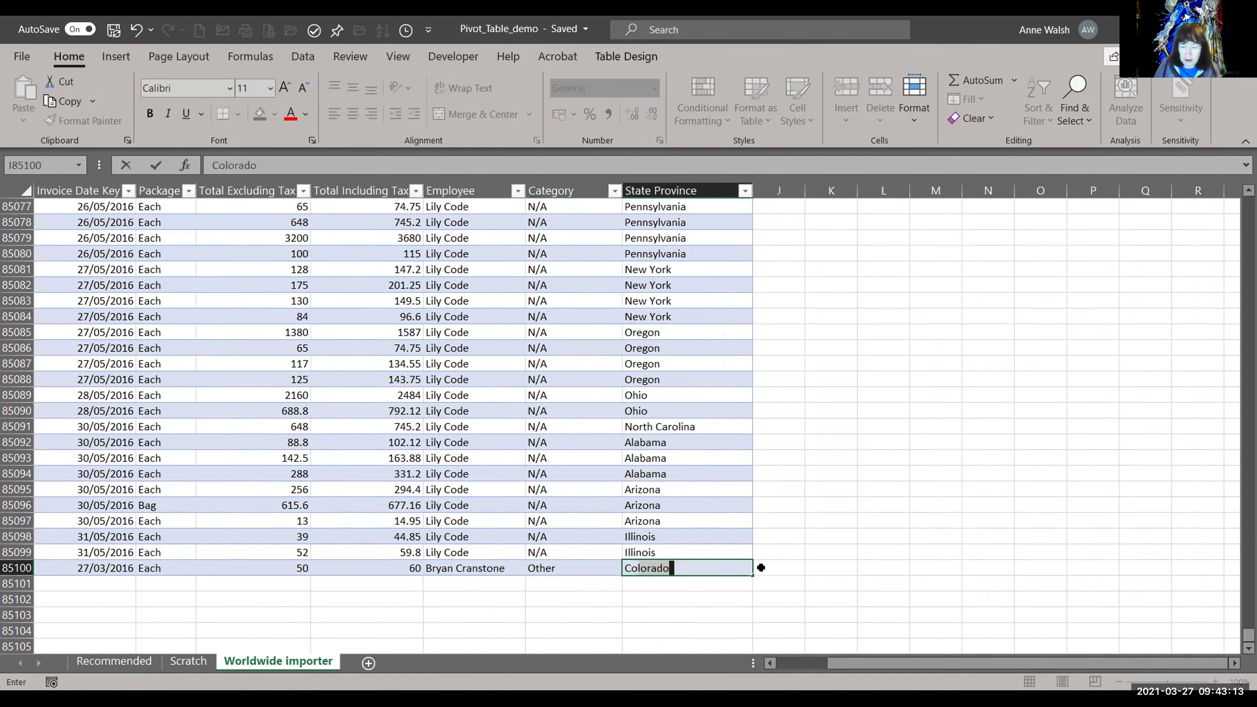
pyautogui.press('BackSpace')
pyautogui.write('cht')
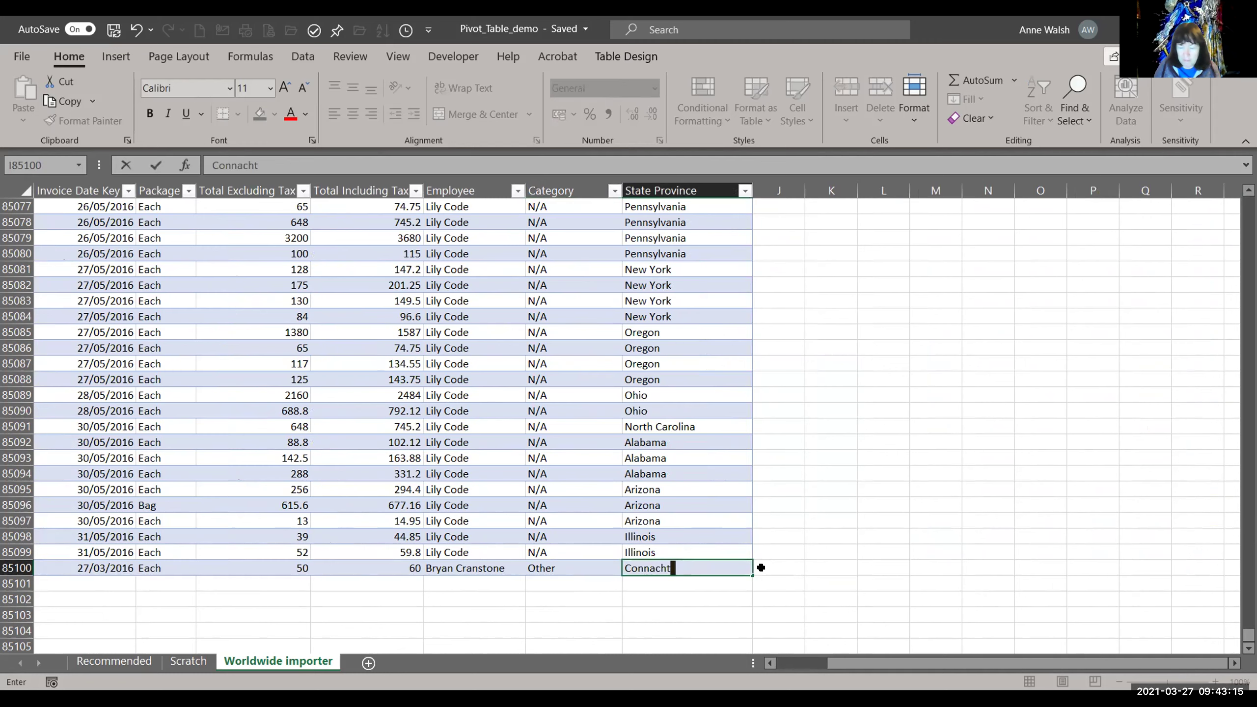
pyautogui.press('Return')
pyautogui.click(677, 491)
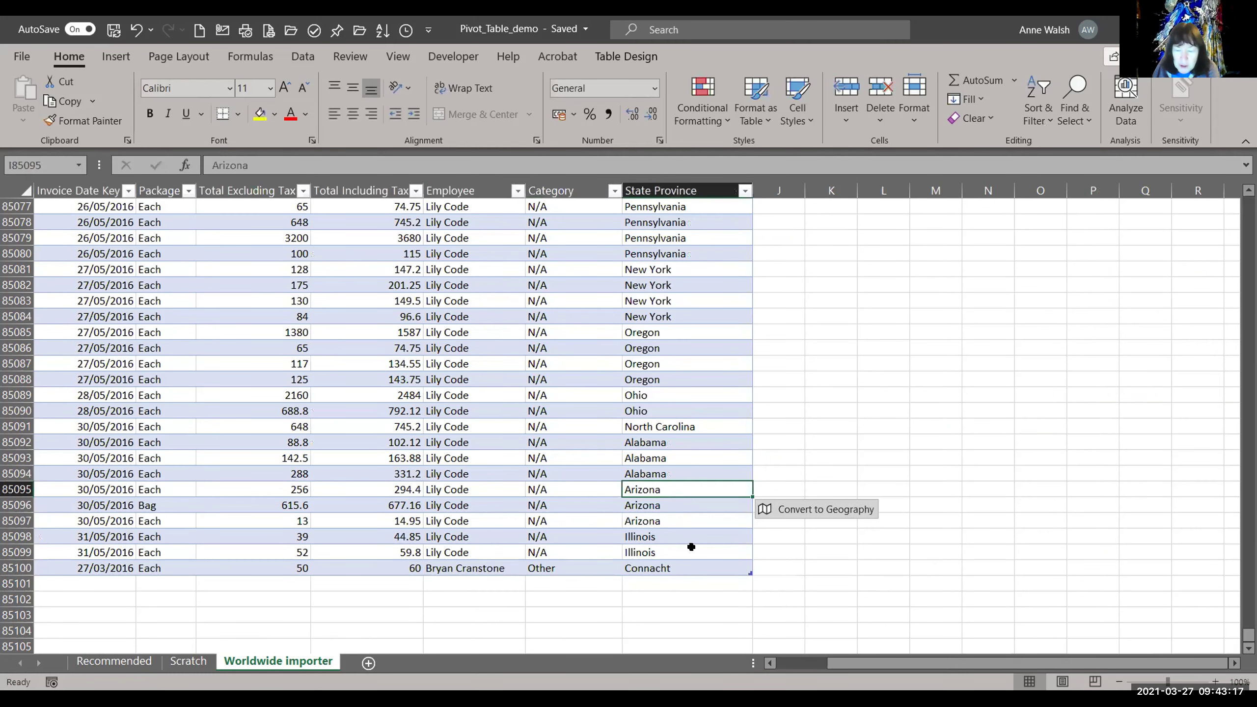
# Step: Refresh the city PivotTable on the Scratch sheet to include the new record
pyautogui.click(188, 662)
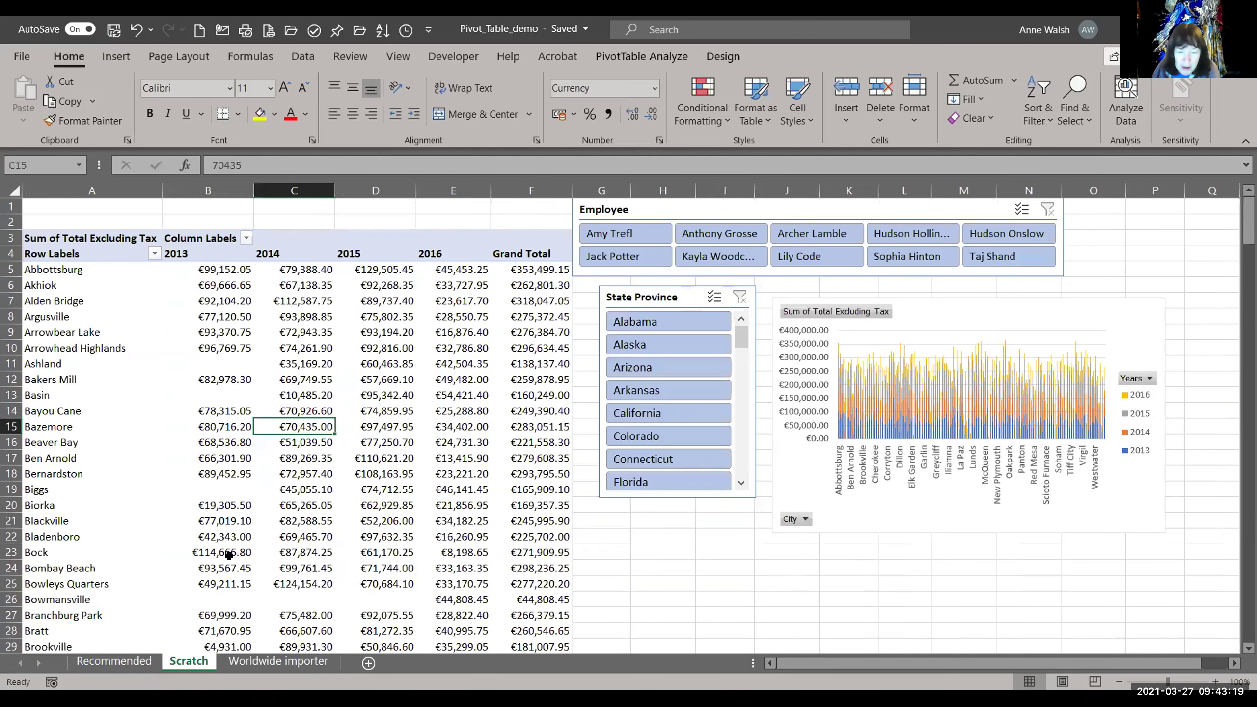
pyautogui.rightClick(234, 418)
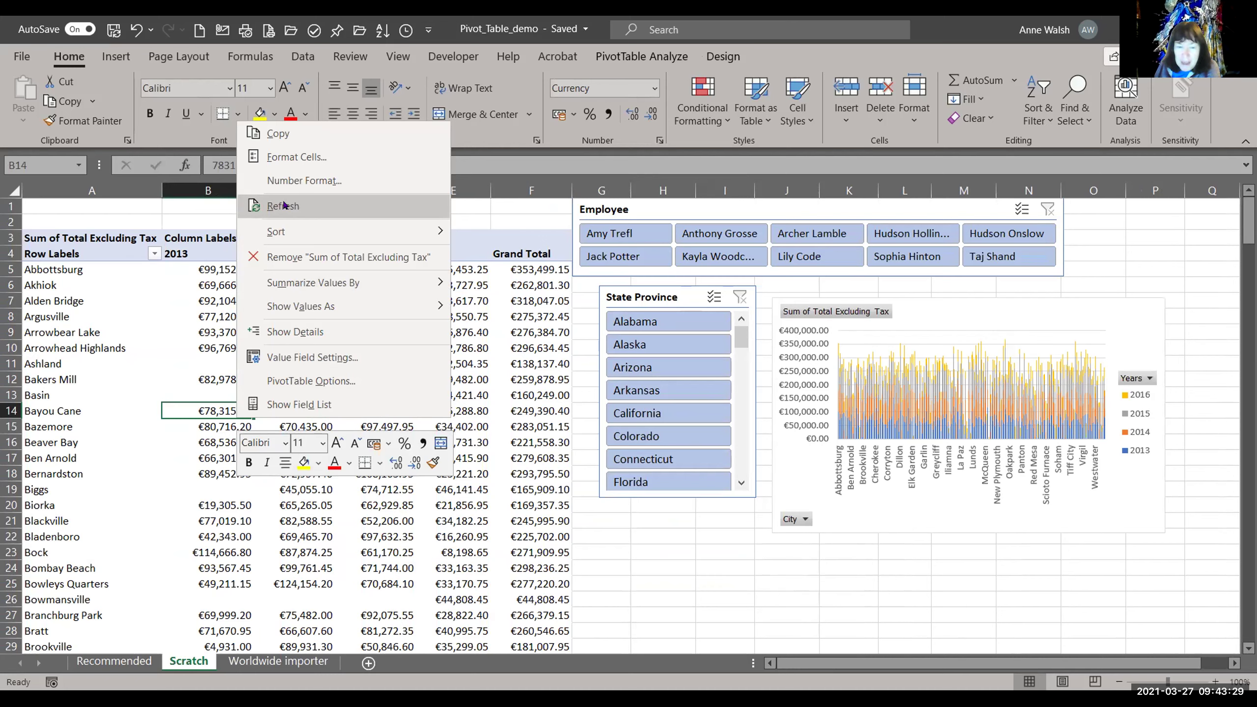
pyautogui.click(280, 201)
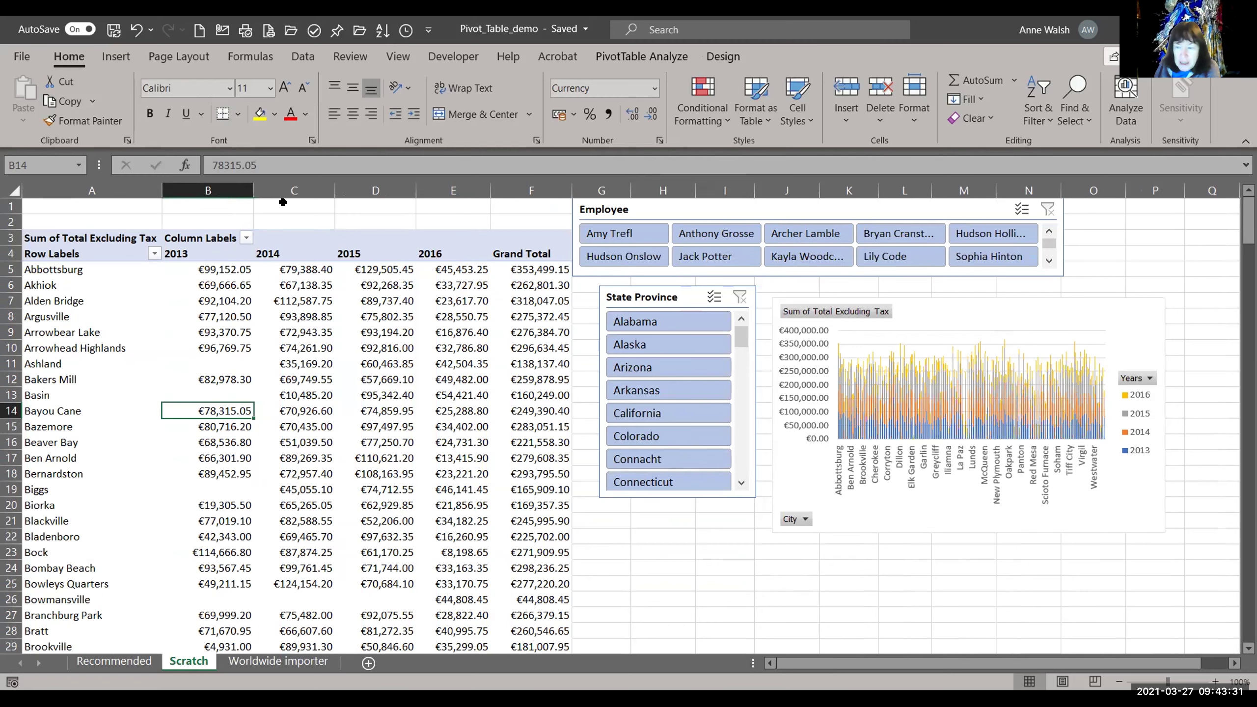
# Step: Filter the city PivotTable and chart by the Galway record's employee with the Employee slicer, and clear that filter again
pyautogui.click(907, 233)
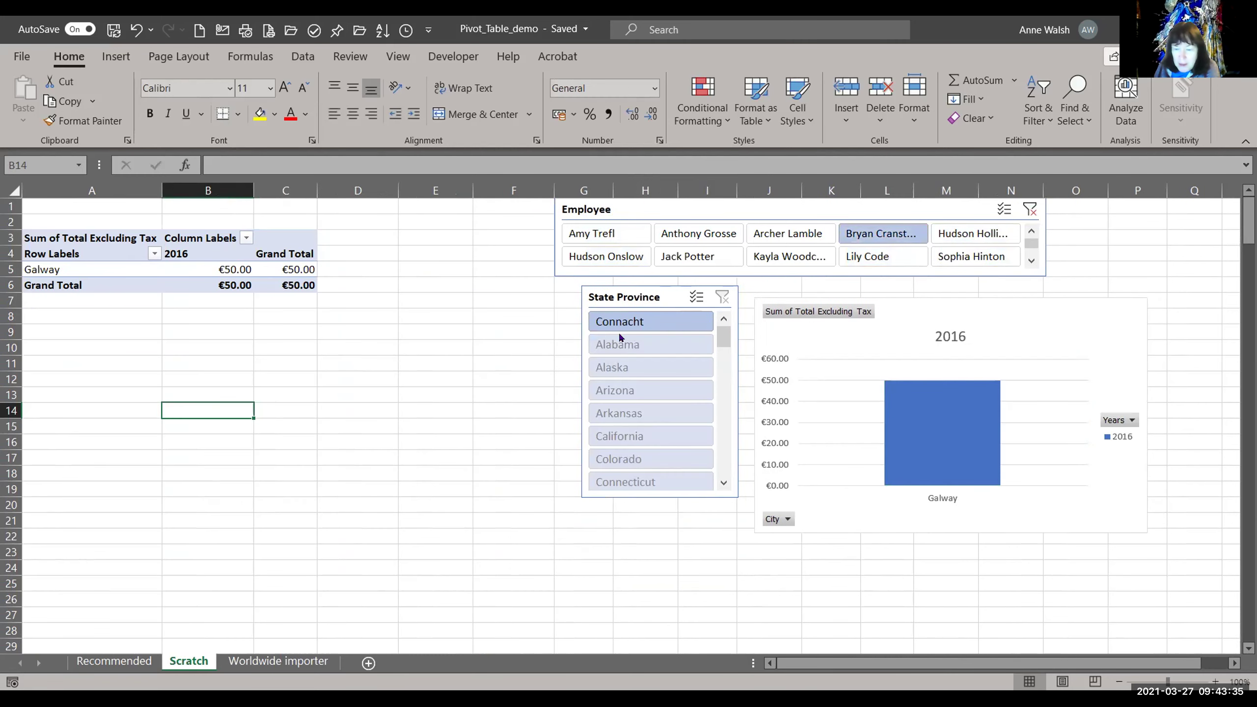
pyautogui.click(1029, 211)
# Step: Move the Employee slicer clear of the PivotTable's edge and shift the State Province slicer slightly down beneath it
pyautogui.click(824, 214)
pyautogui.moveTo(674, 297); pyautogui.dragTo(672, 304)
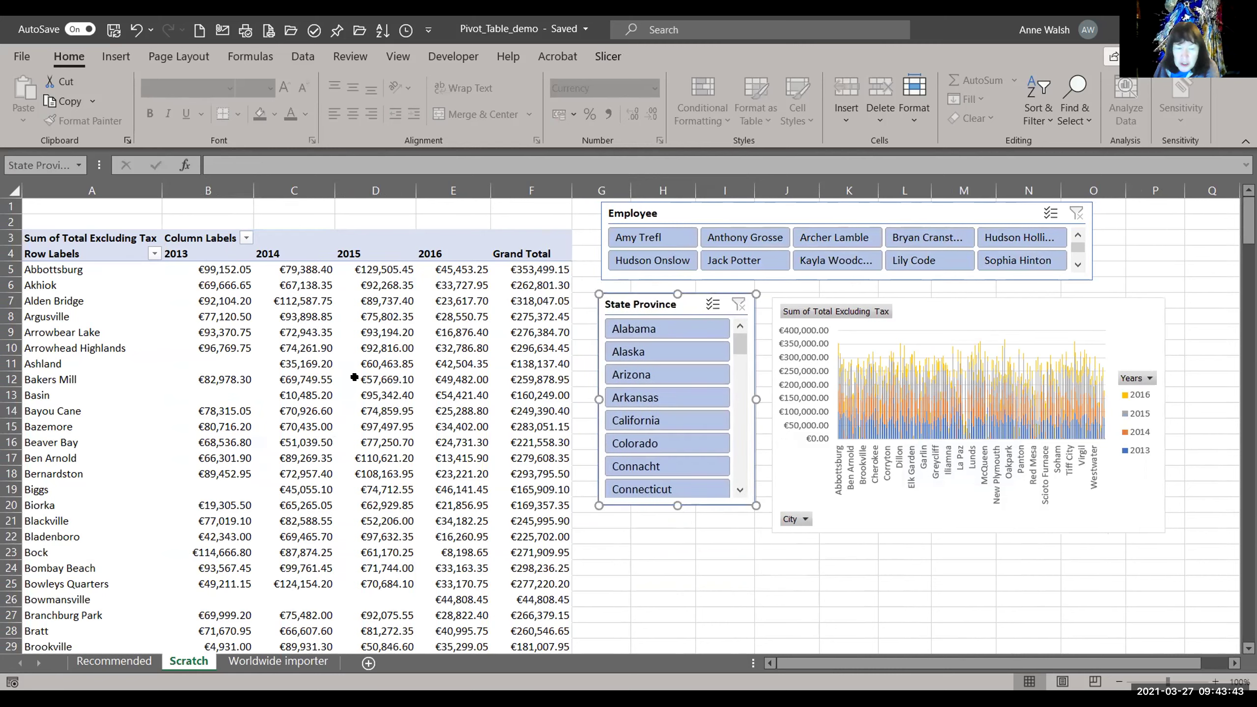
# Step: Apply the light green PivotTable style with green text and borders to the city PivotTable
pyautogui.click(345, 341)
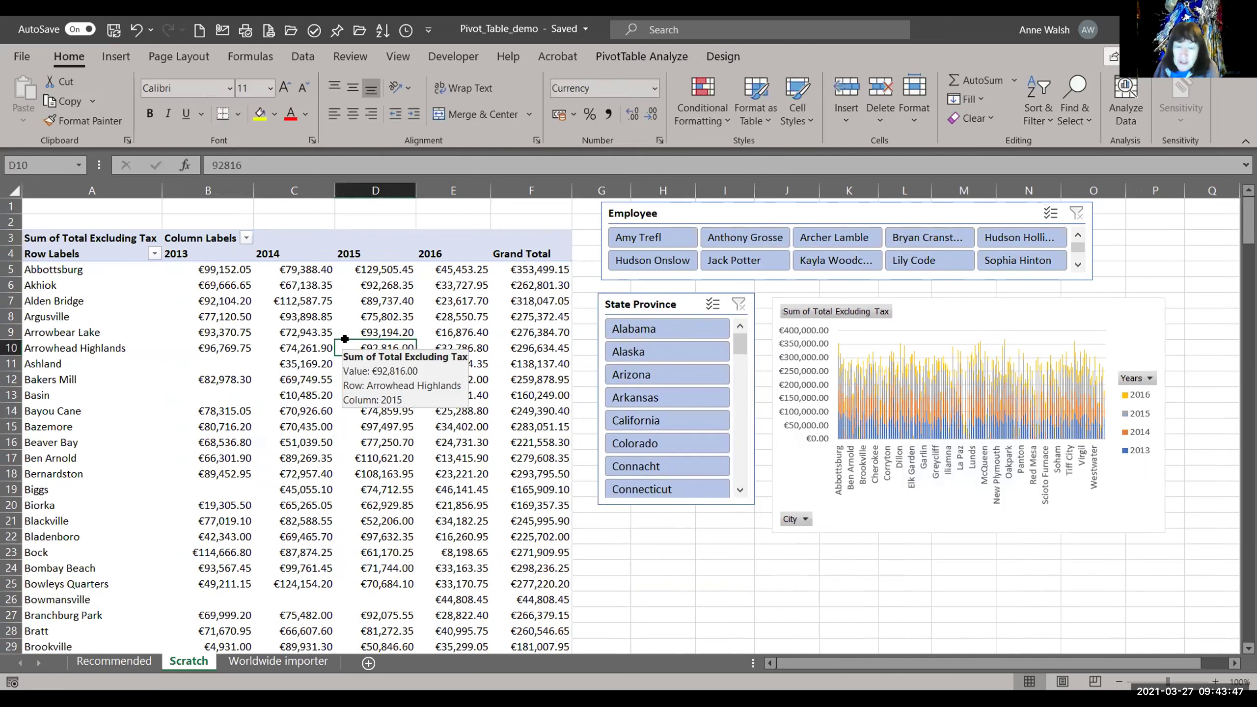
pyautogui.click(716, 51)
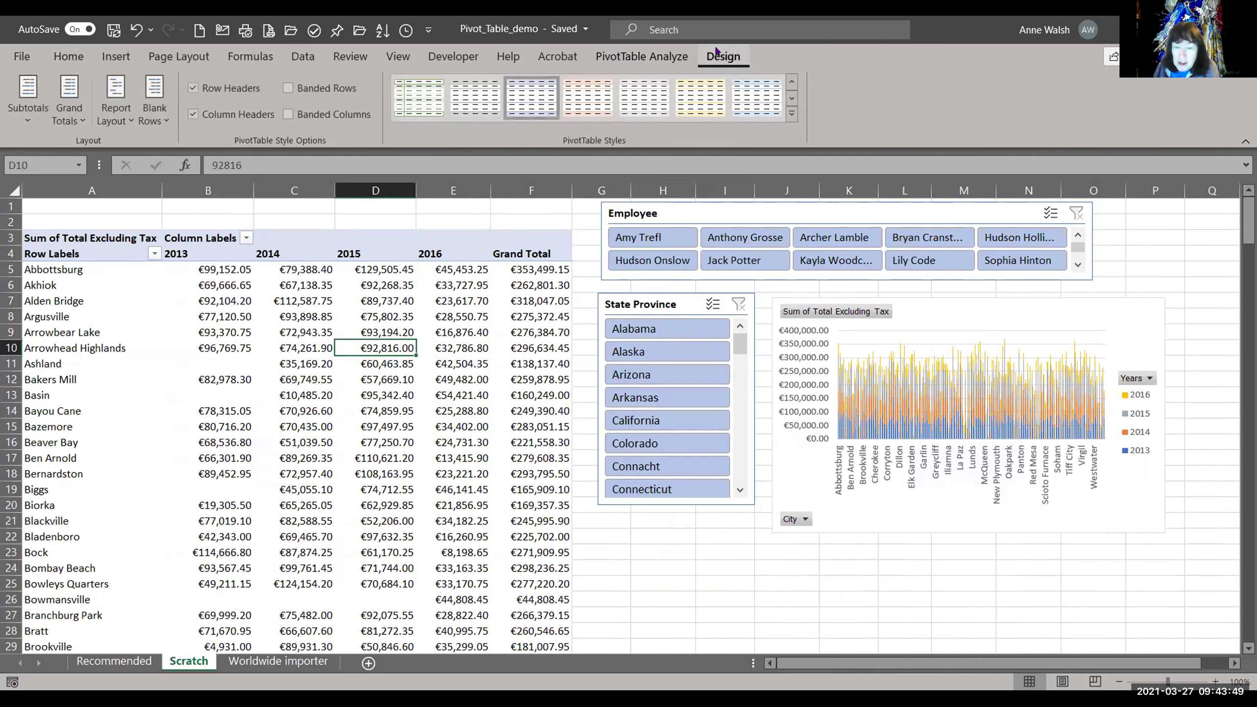
pyautogui.click(425, 103)
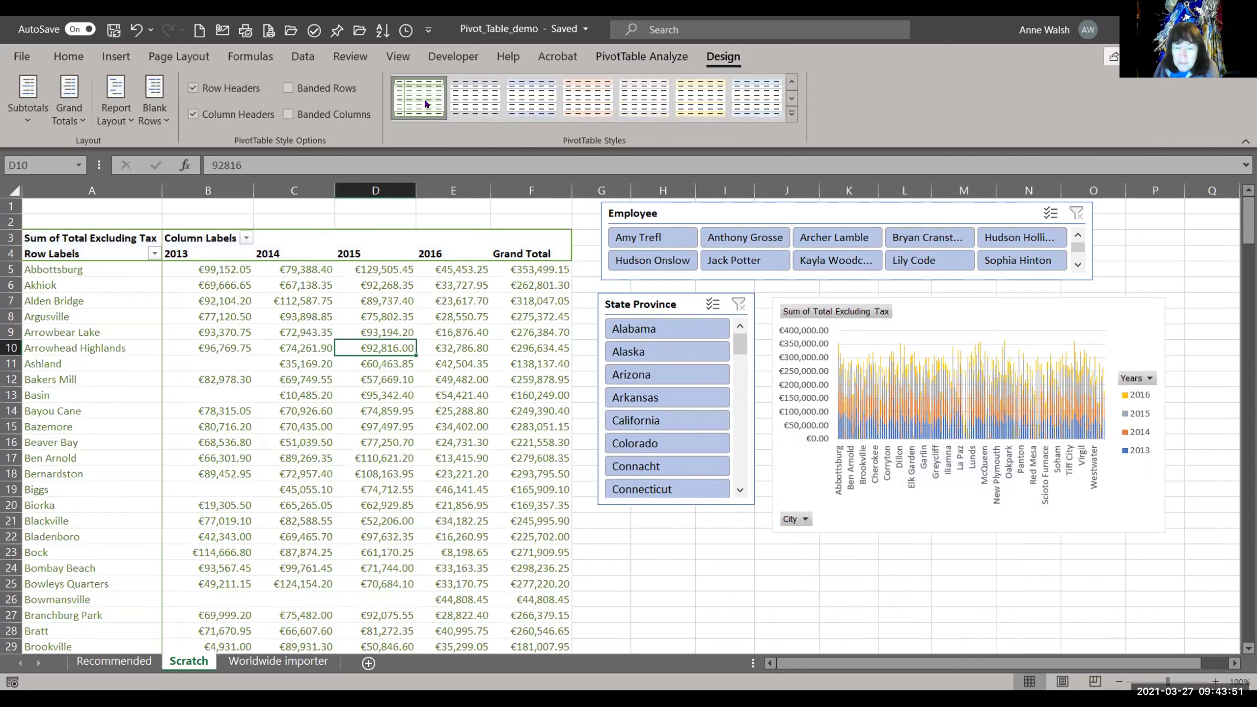
# Step: Apply the light green slicer style to both the Employee and State Province slicers to match the PivotTable
pyautogui.click(702, 214)
pyautogui.click(609, 56)
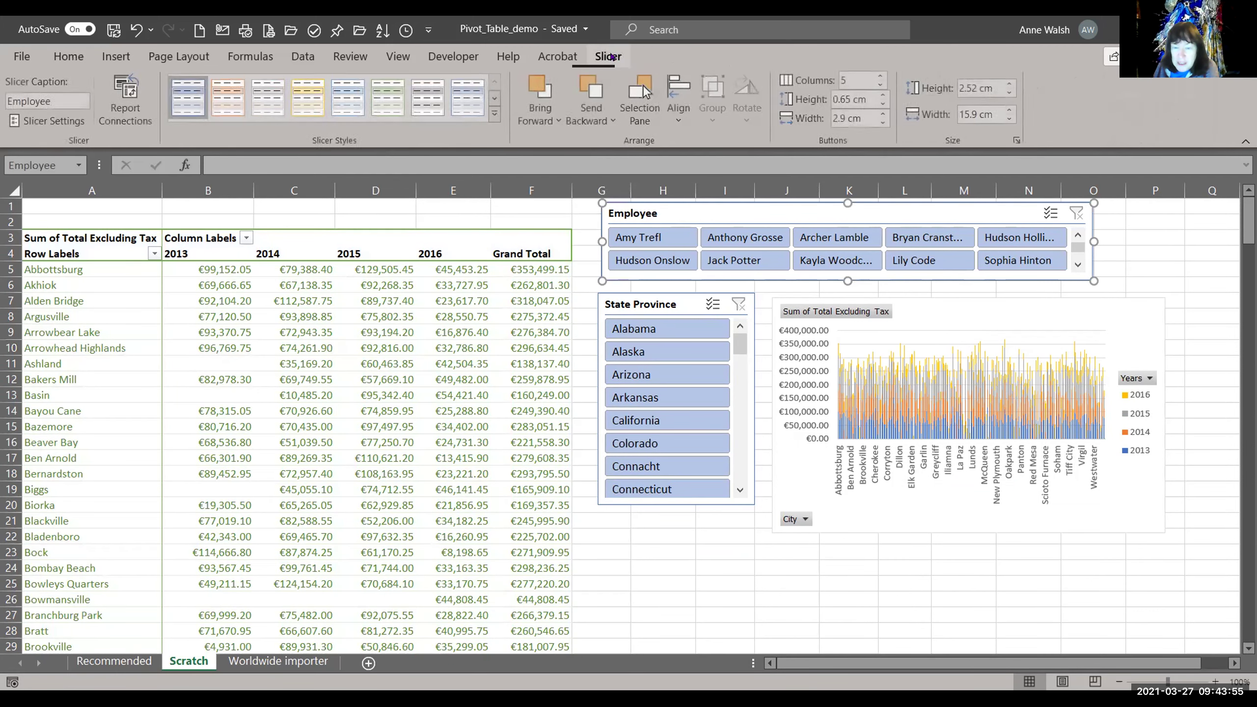
pyautogui.click(388, 98)
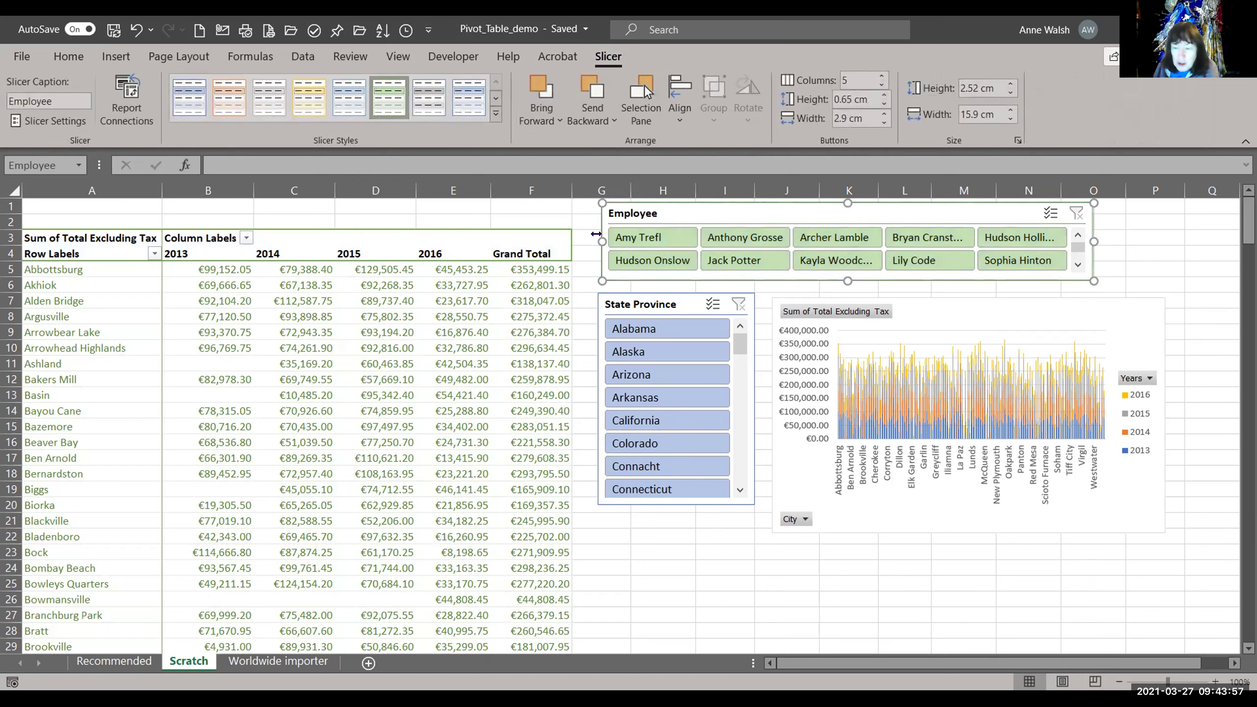
pyautogui.click(659, 299)
pyautogui.click(389, 97)
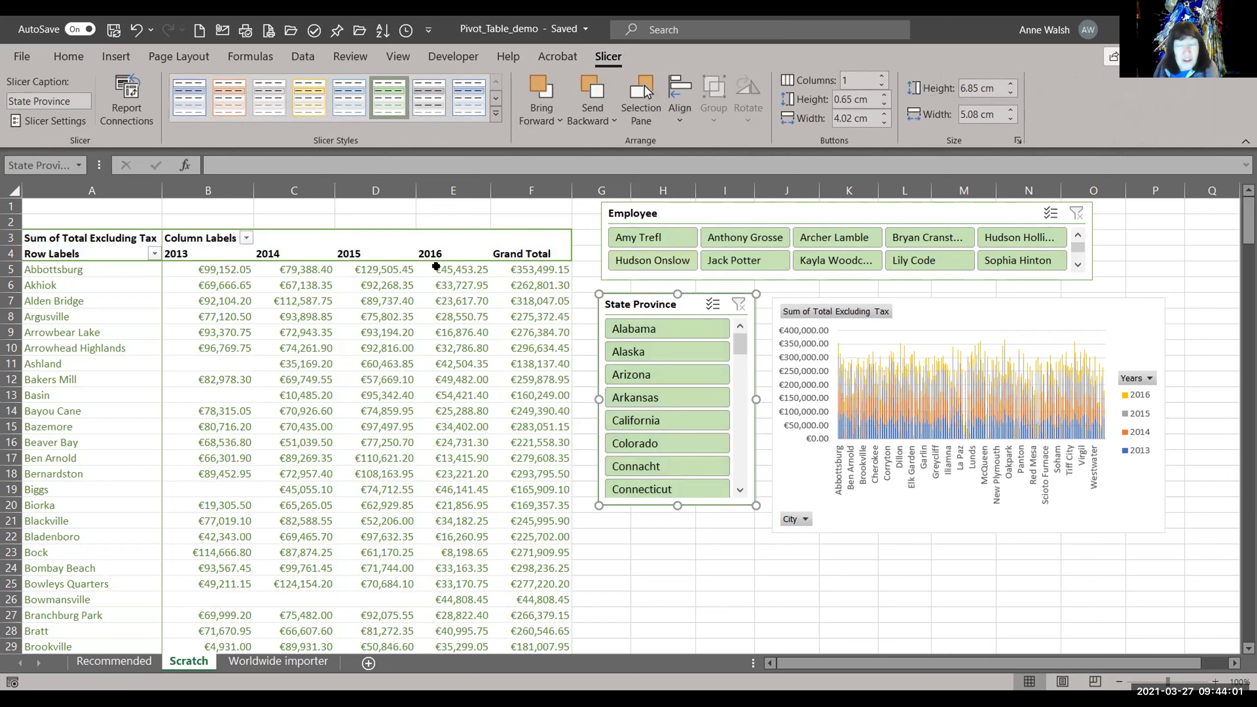
pyautogui.scroll(-6, 359, 348)
pyautogui.scroll(6, 360, 348)
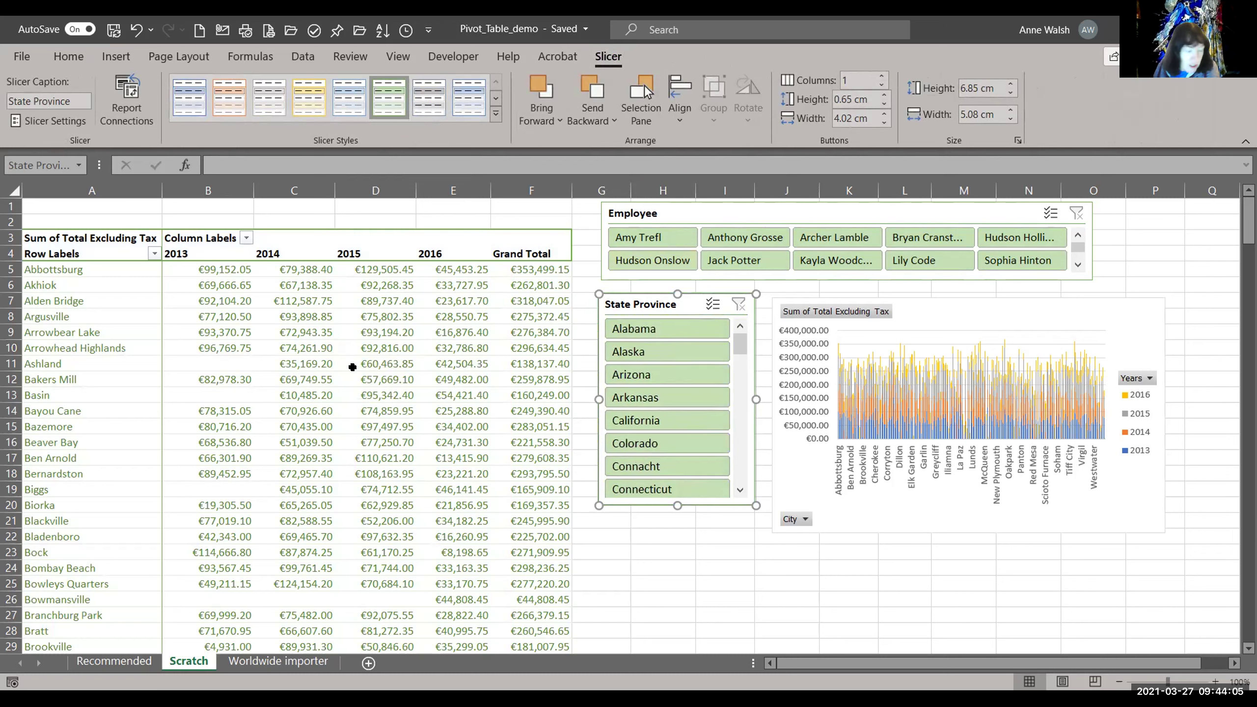
pyautogui.moveTo(351, 367)
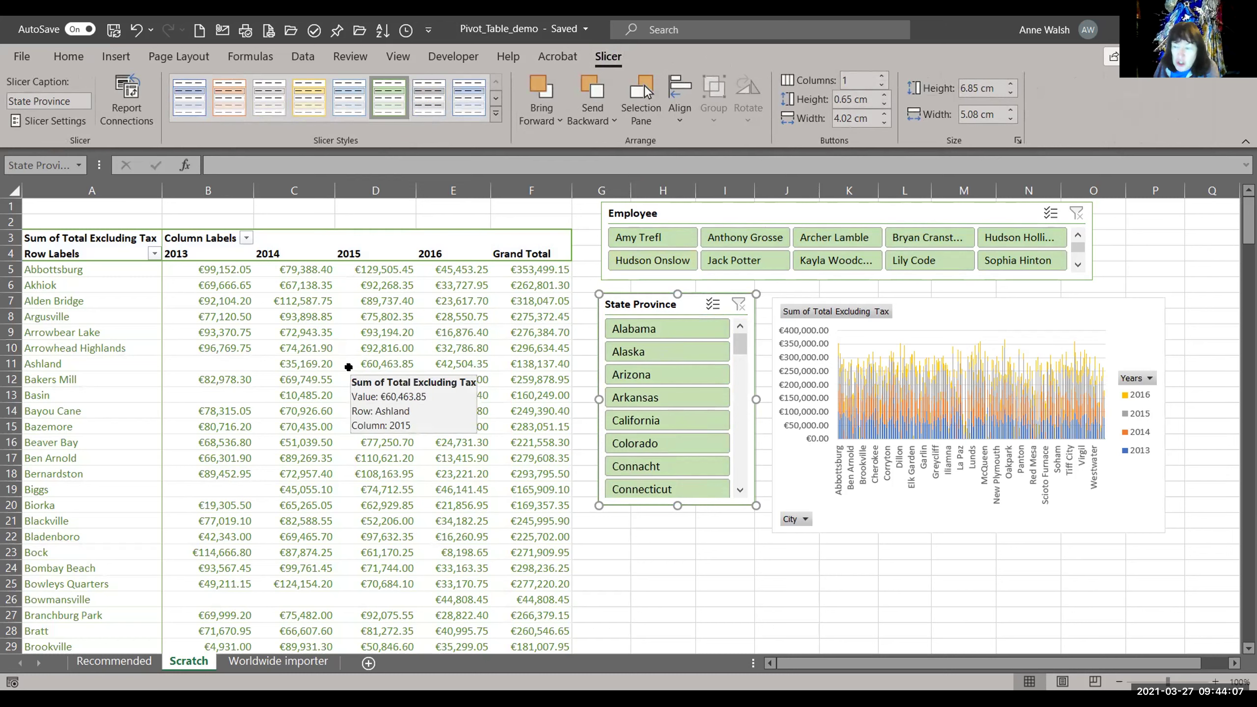
pyautogui.moveTo(321, 375)
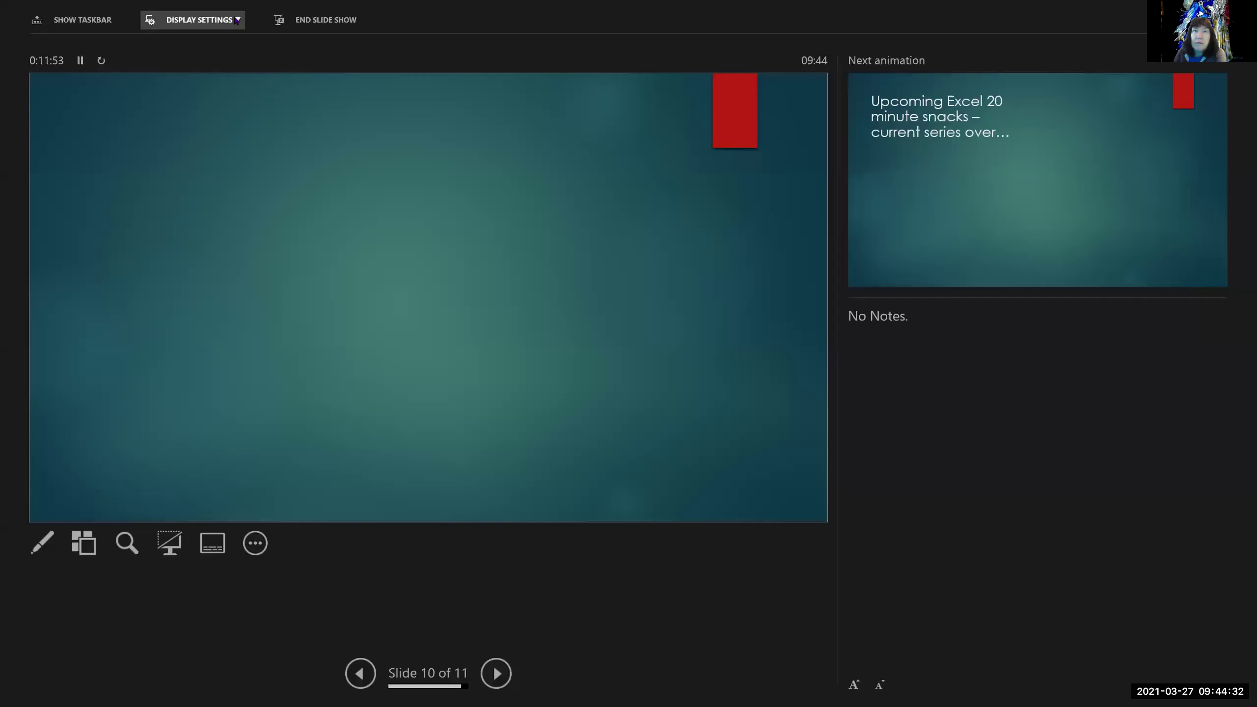
# Step: Advance the PowerPoint slide show on slide 10 to reveal the title "Upcoming Excel 20 minute snacks – current series over…"
pyautogui.click(228, 20)
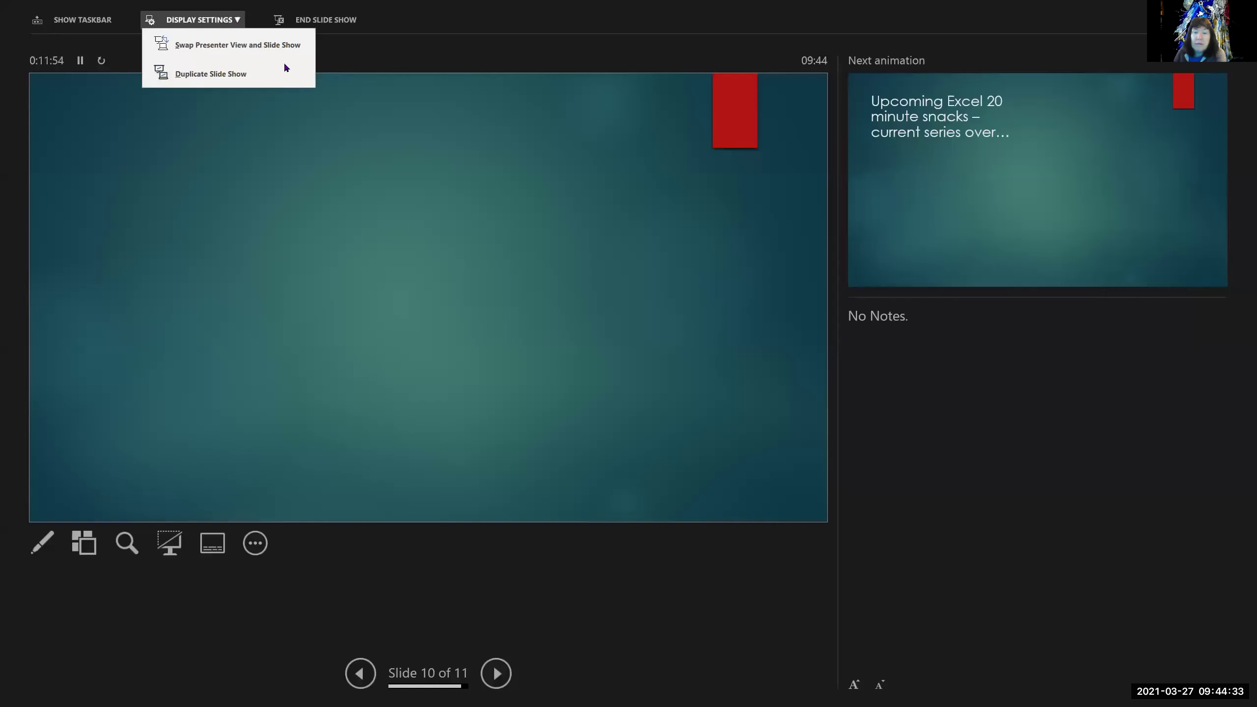
pyautogui.click(65, 184)
pyautogui.click(65, 183)
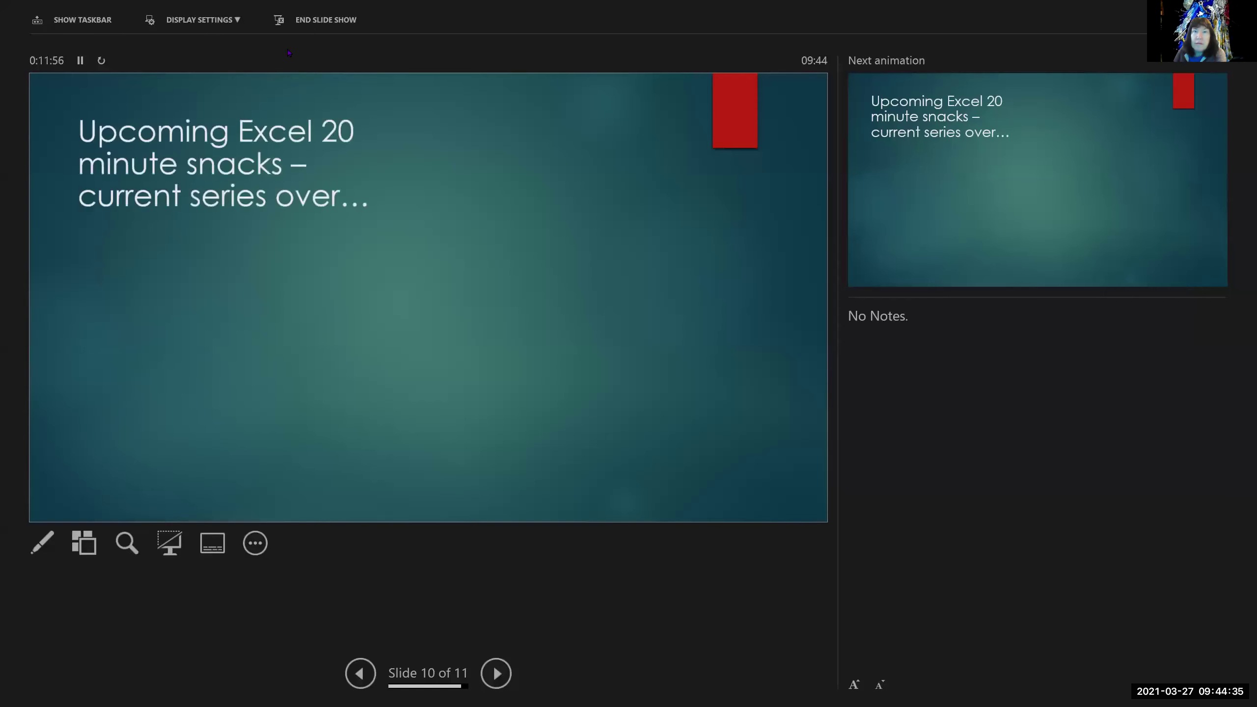